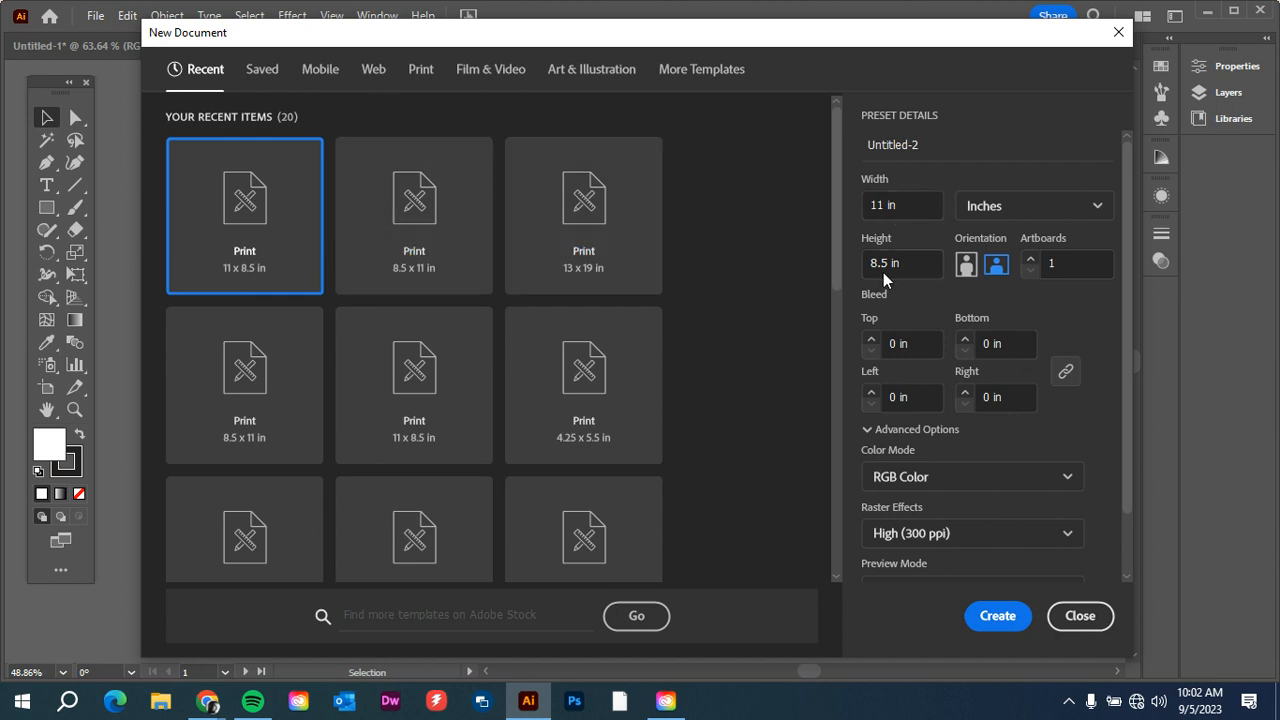
Set the new document to portrait orientation, trying points as its unit before returning to inches.
left_click(966, 264)
left_click(1027, 208)
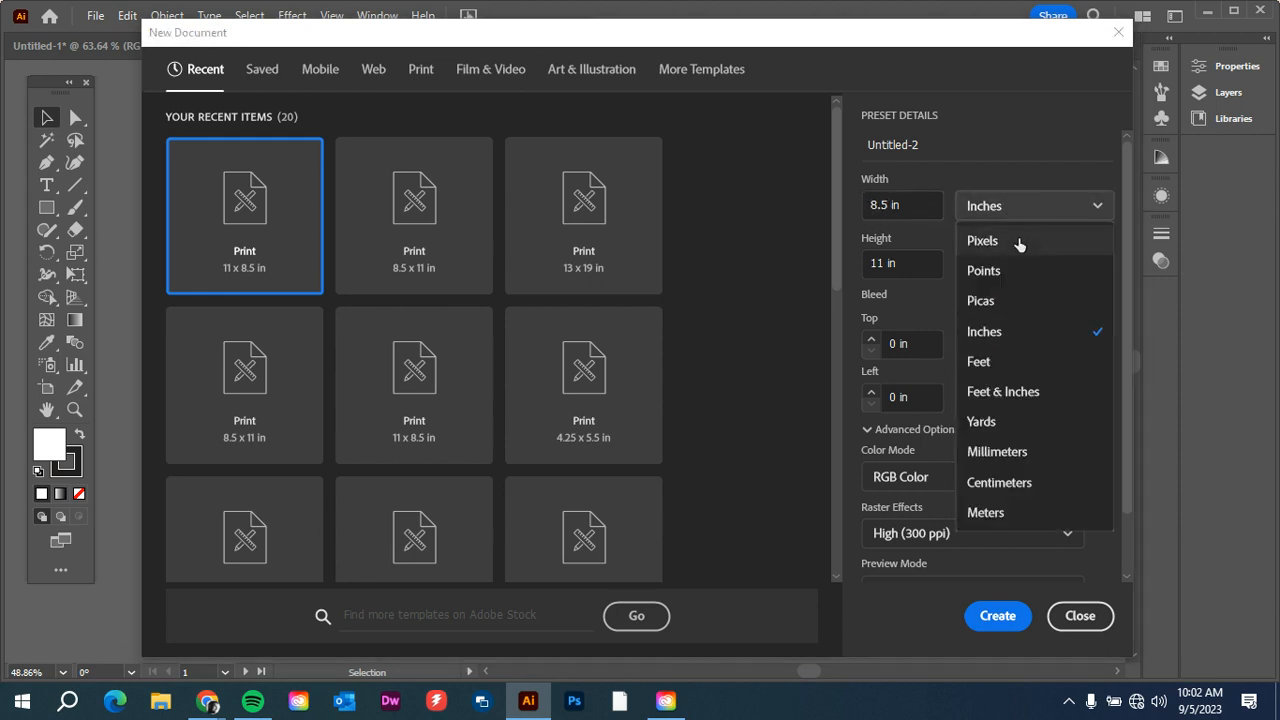
left_click(1005, 271)
left_click(1031, 208)
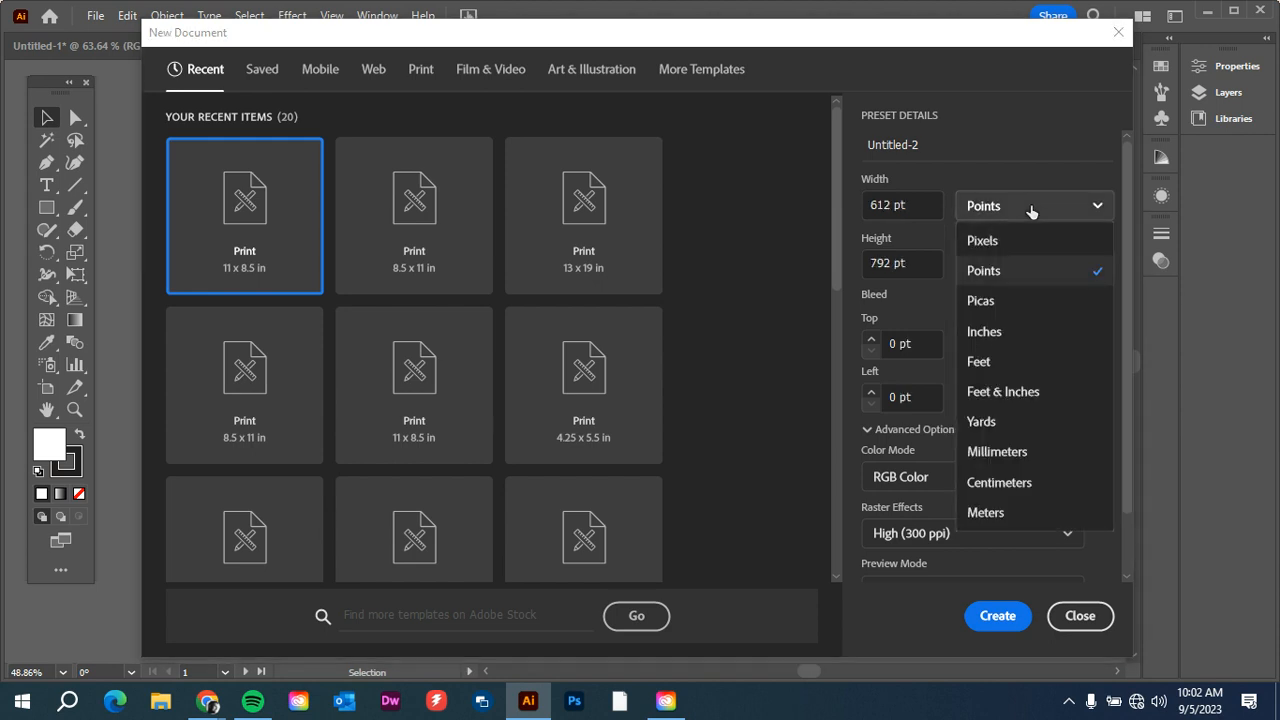
left_click(992, 331)
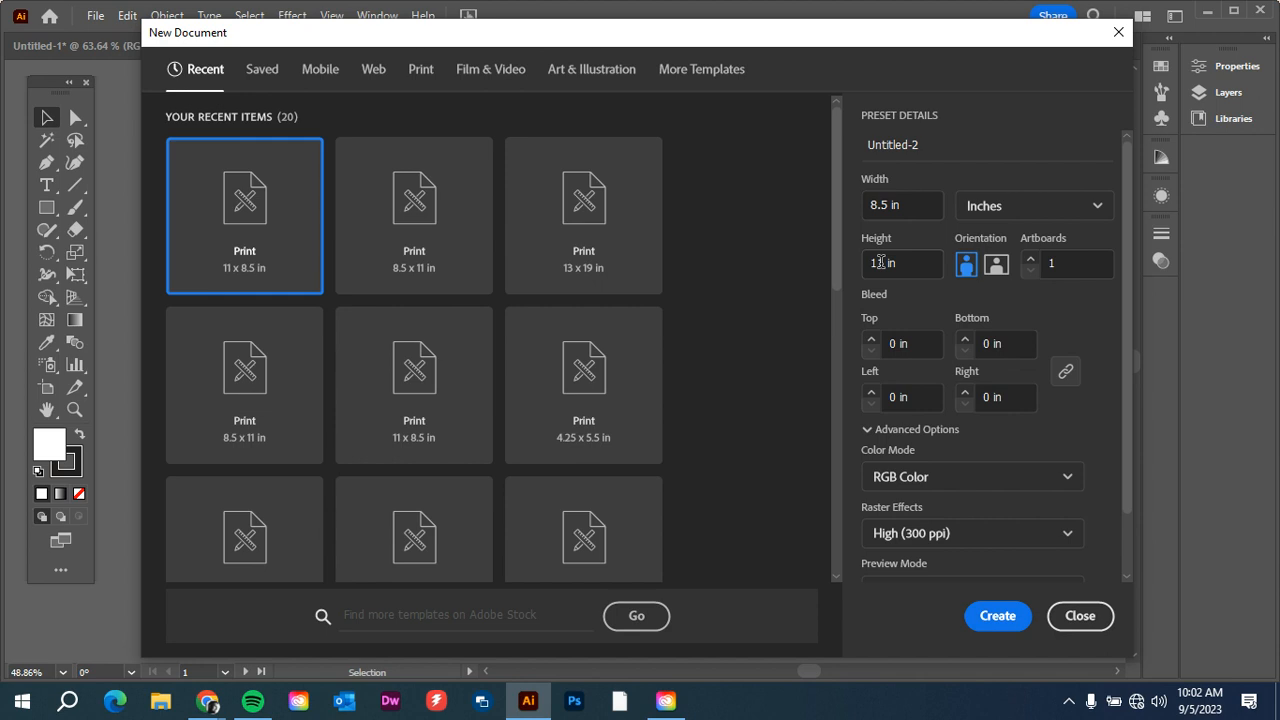
Choose the Letter preset for print as the new document's base and set its units to inches.
left_click(424, 74)
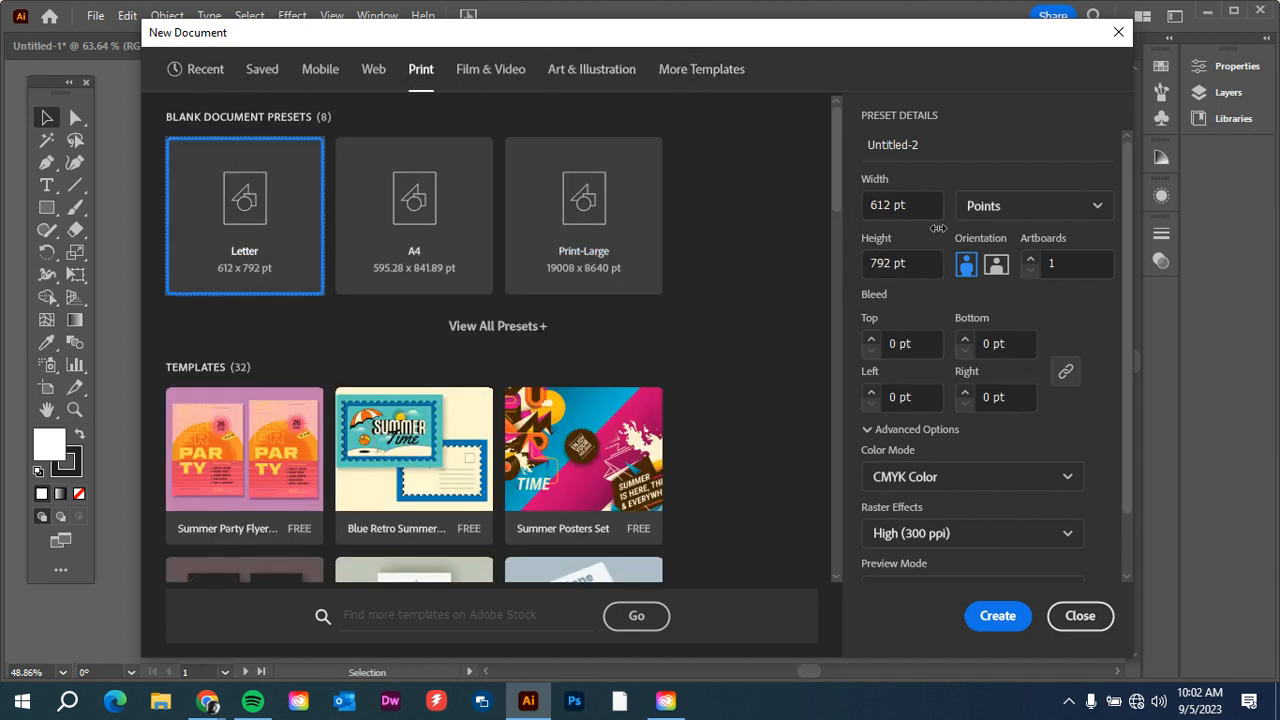
left_click(1026, 211)
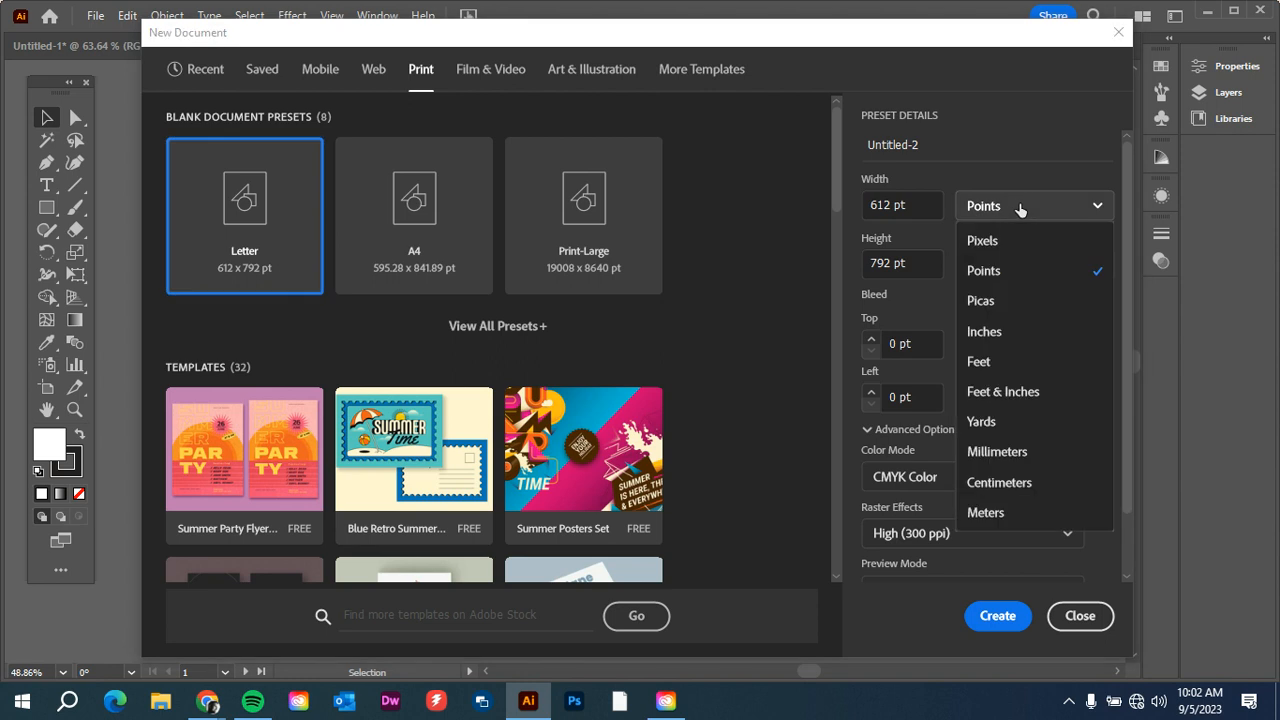
left_click(1029, 331)
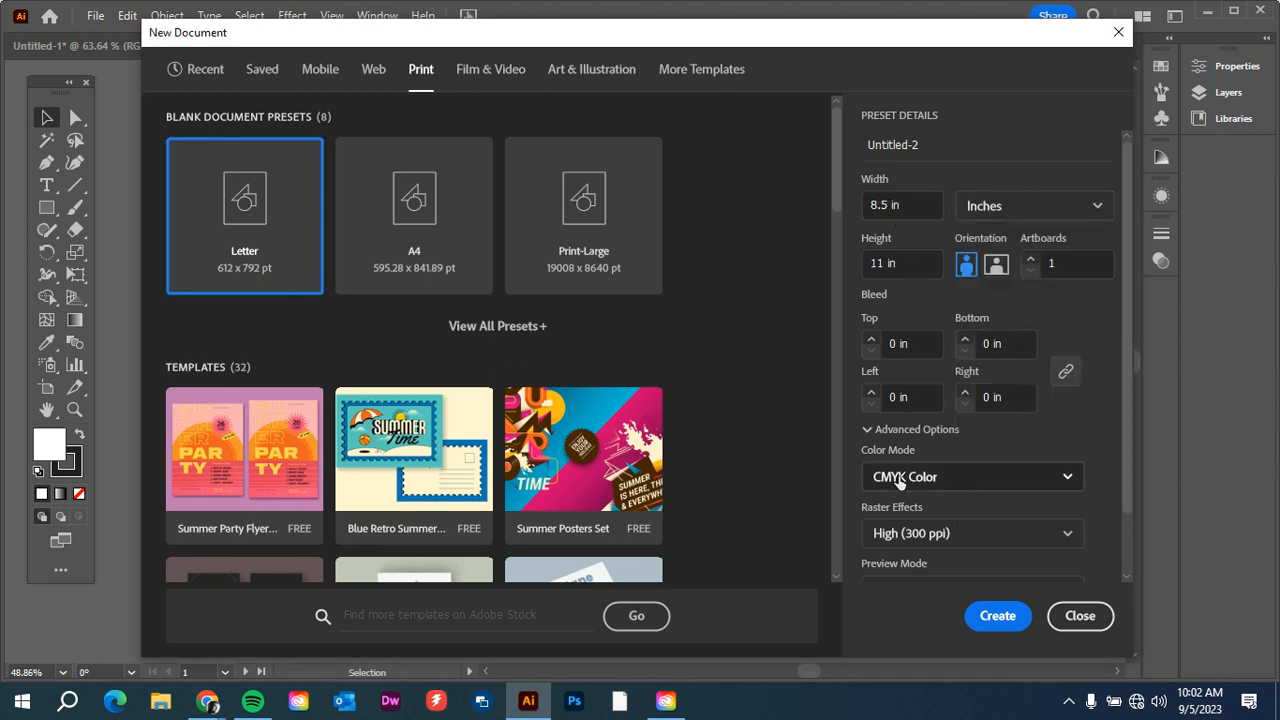
Set the document's color mode to RGB Color in the advanced options and create the document.
left_click(866, 429)
left_click(866, 429)
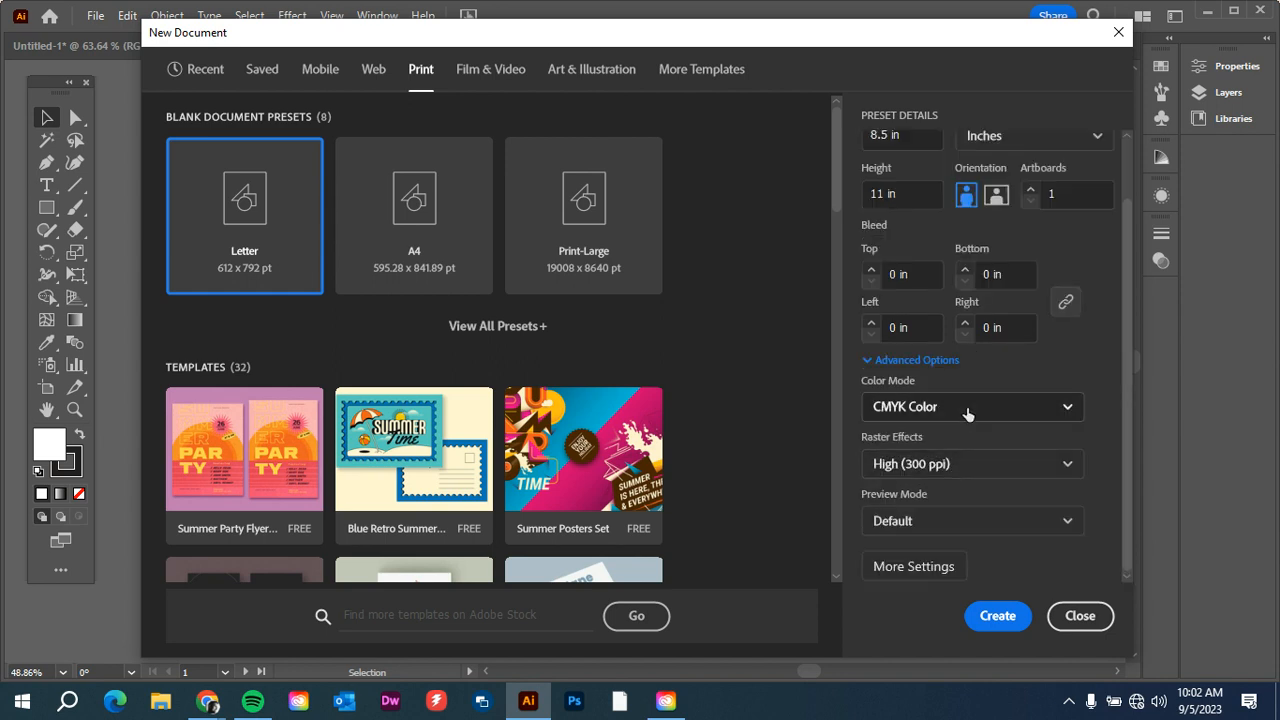
left_click(967, 407)
left_click(965, 438)
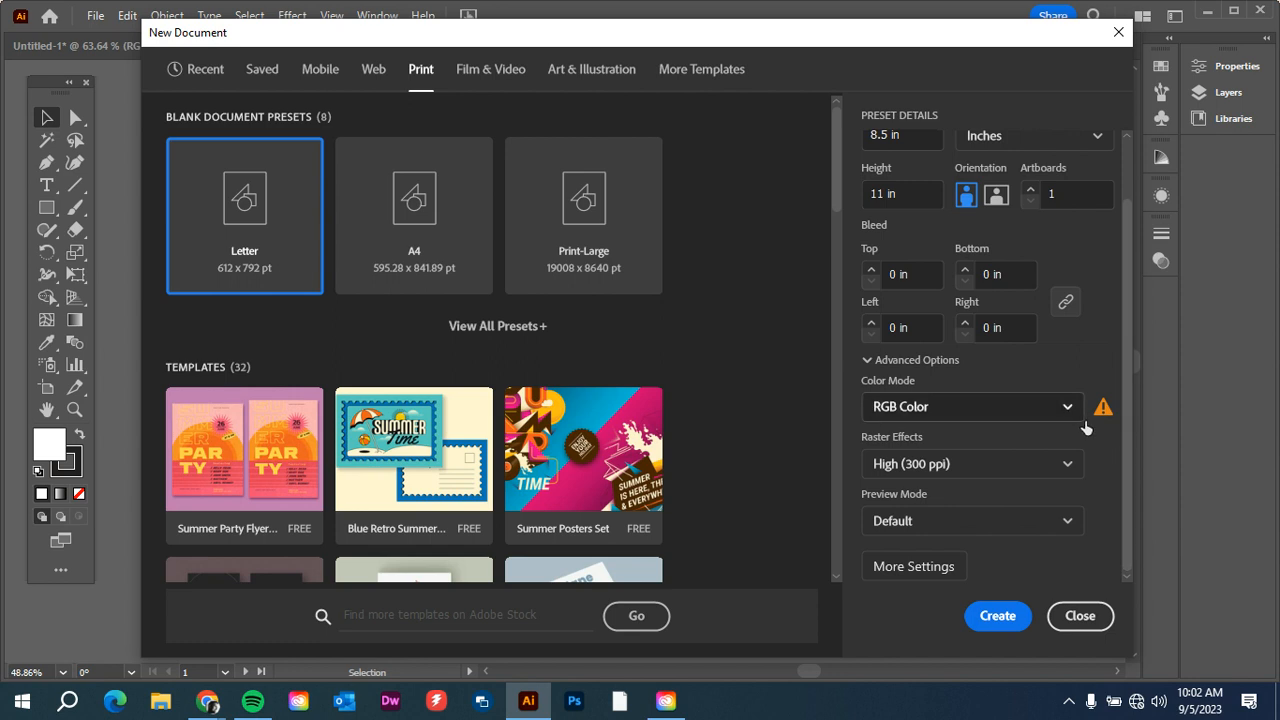
left_click(995, 616)
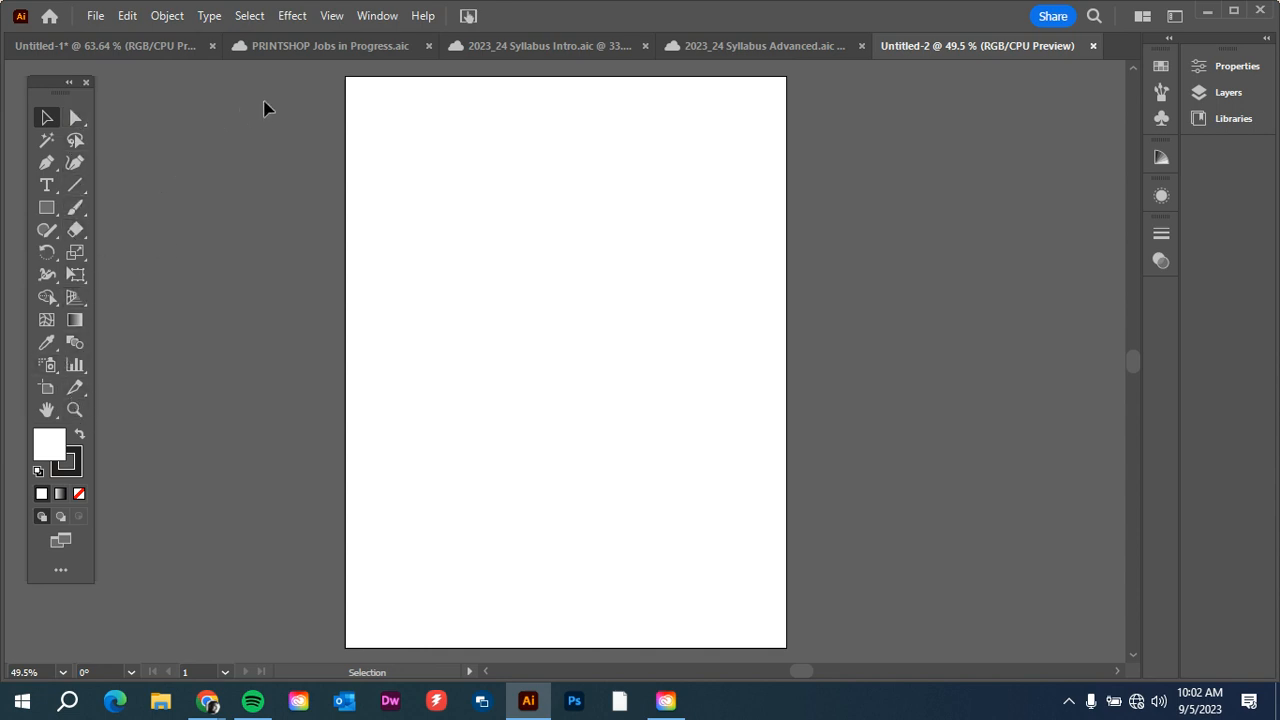
Hide the Advanced toolbar and show it again.
left_click(362, 17)
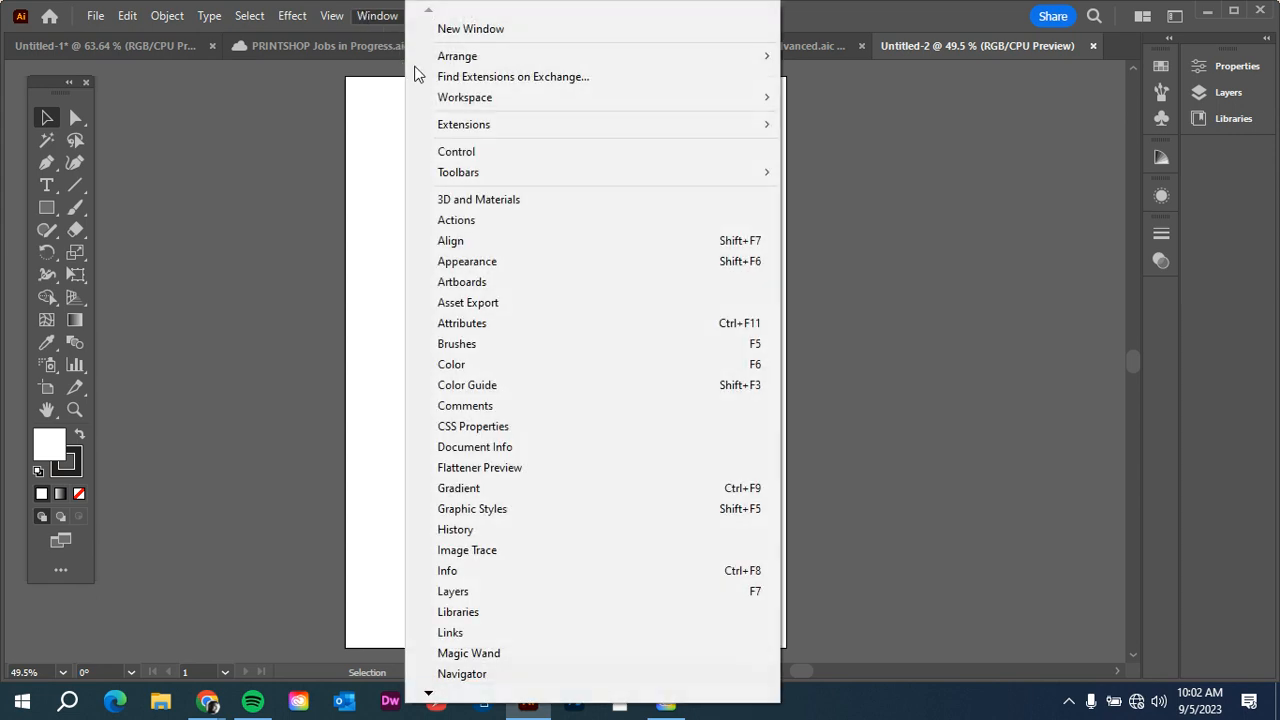
mouse_move(450, 170)
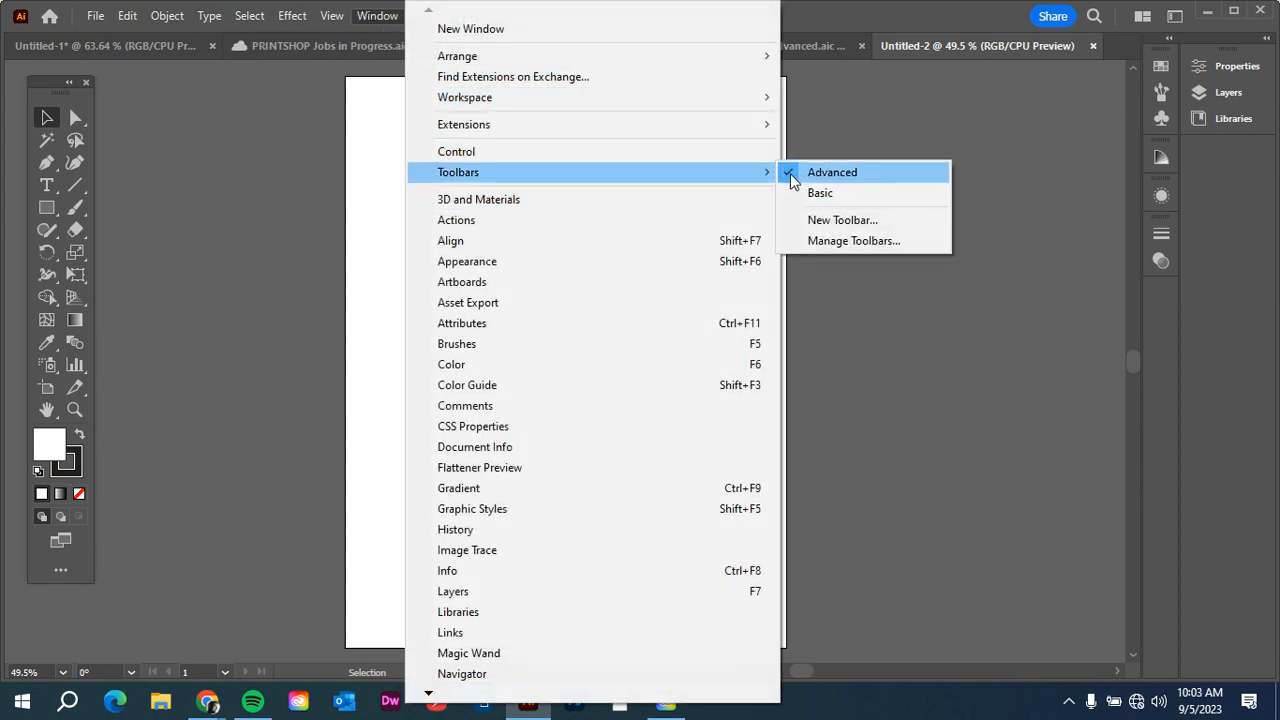
left_click(847, 179)
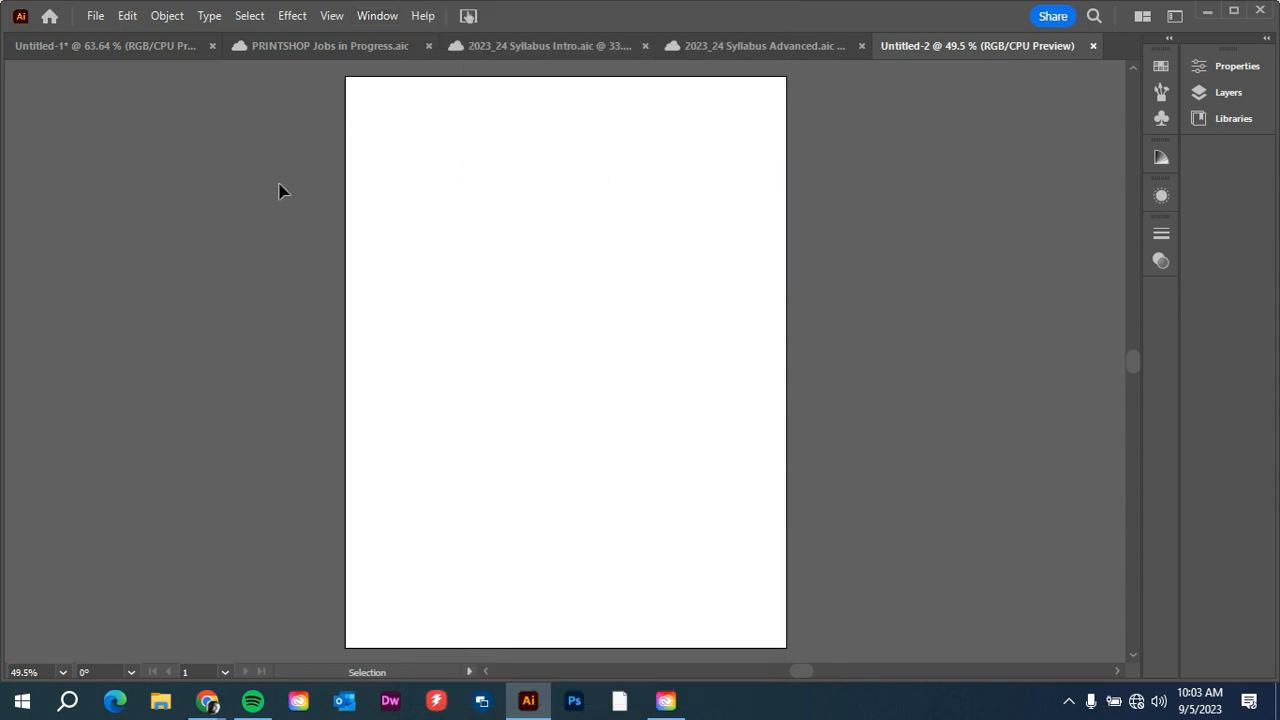
left_click(363, 17)
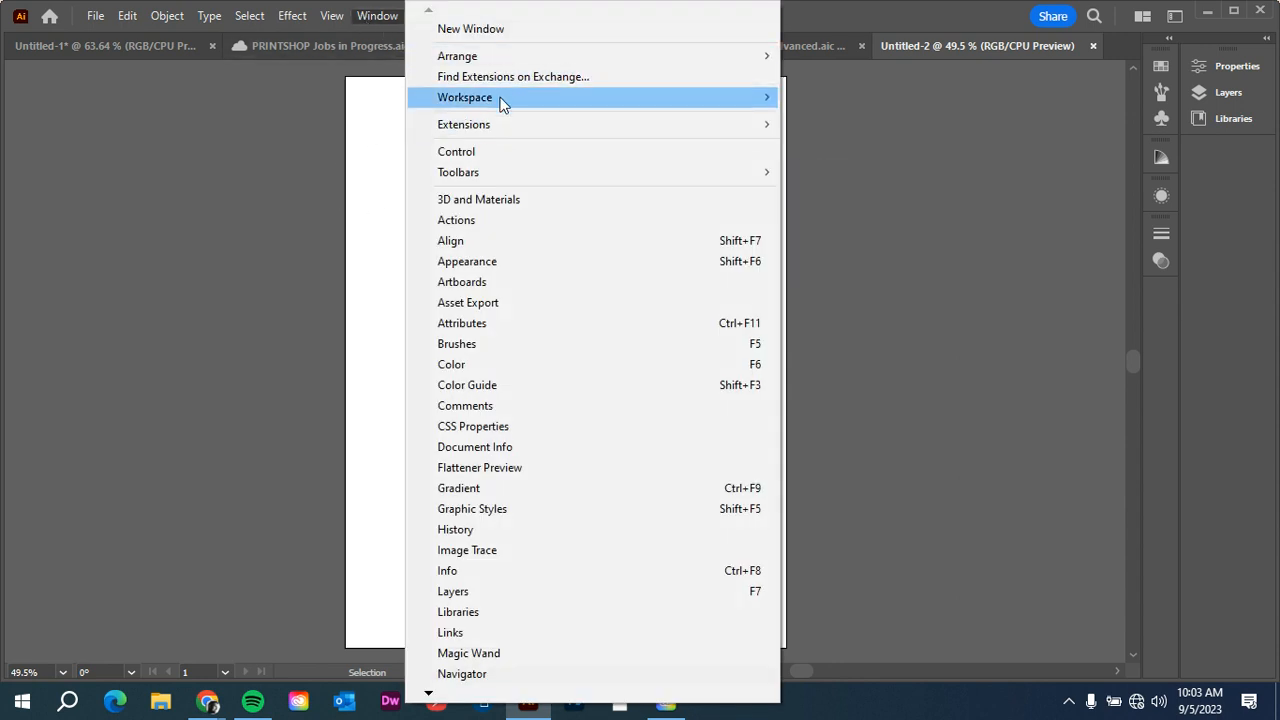
mouse_move(513, 172)
left_click(835, 172)
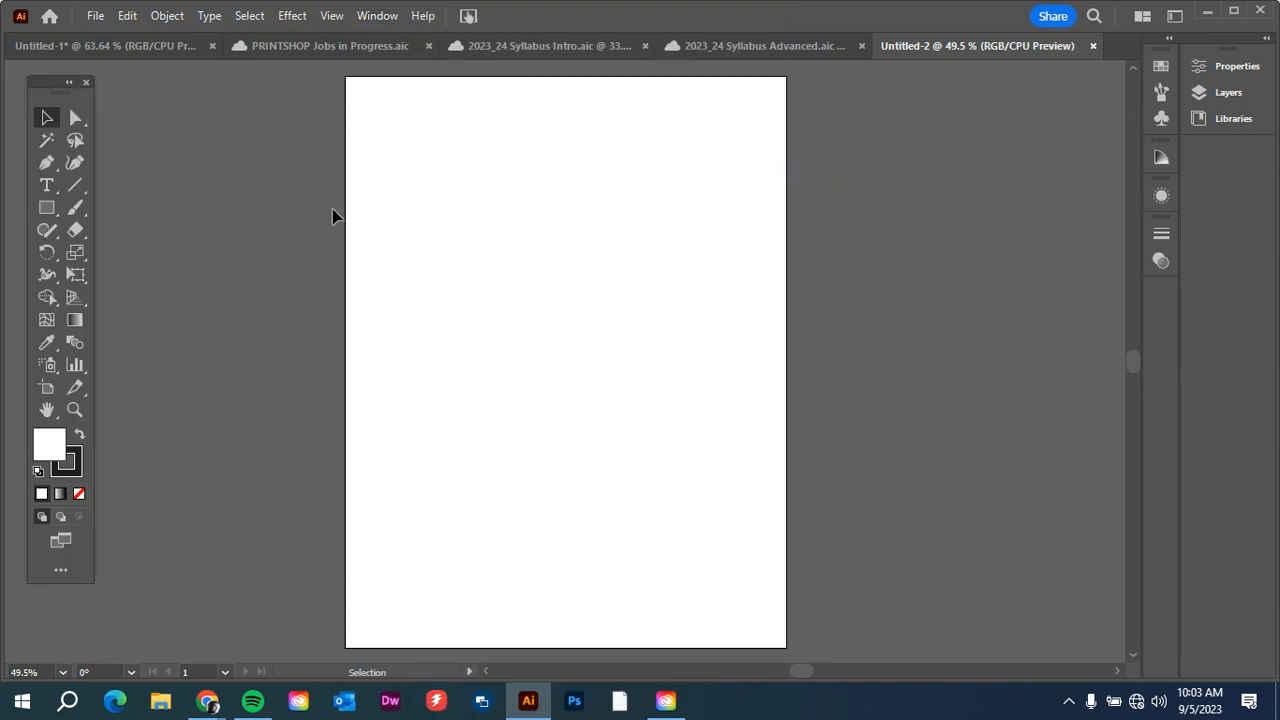
Create a rectangle with an exact width of 8.5 in and height of 11 in.
left_click(47, 210)
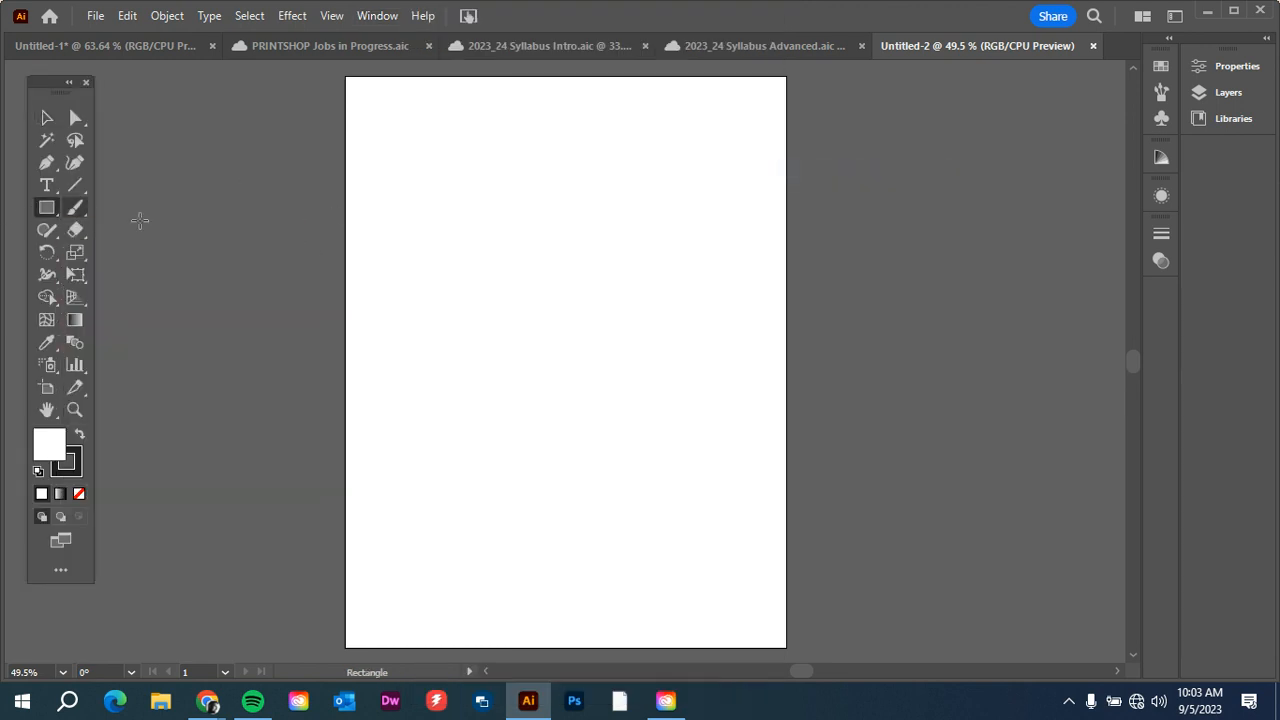
left_click(416, 197)
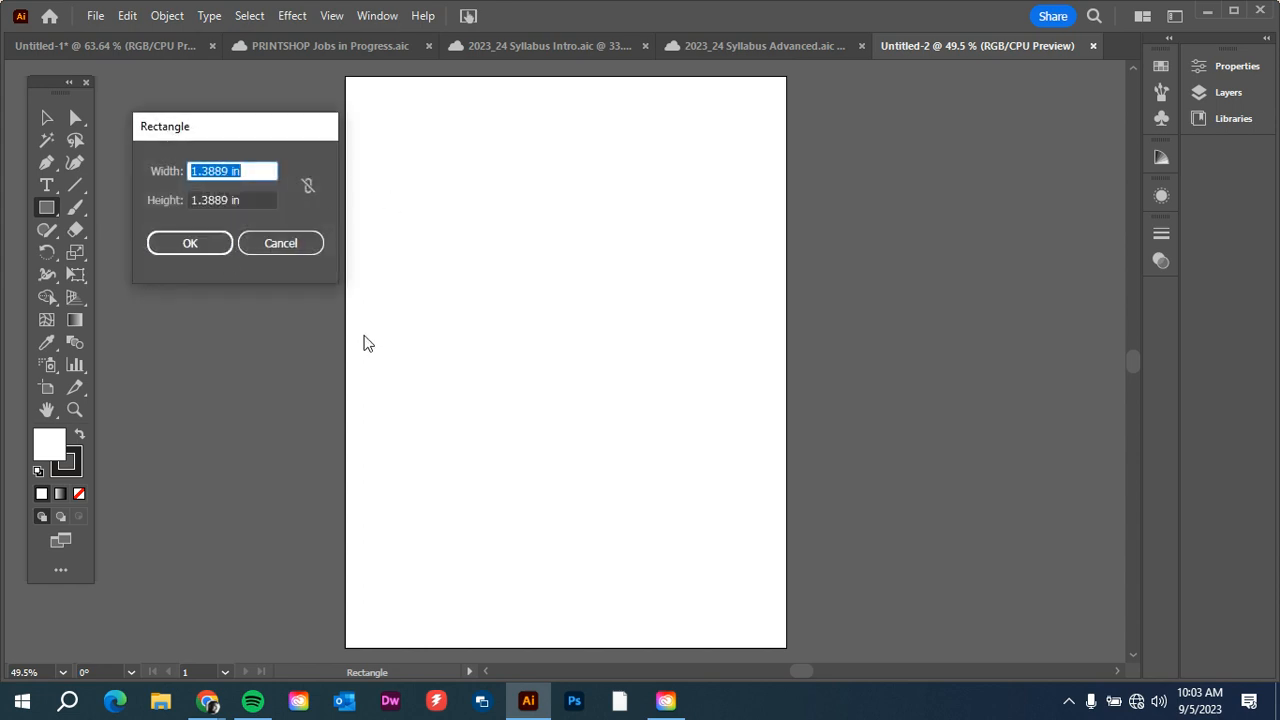
type("8.5")
key("Tab")
type("11")
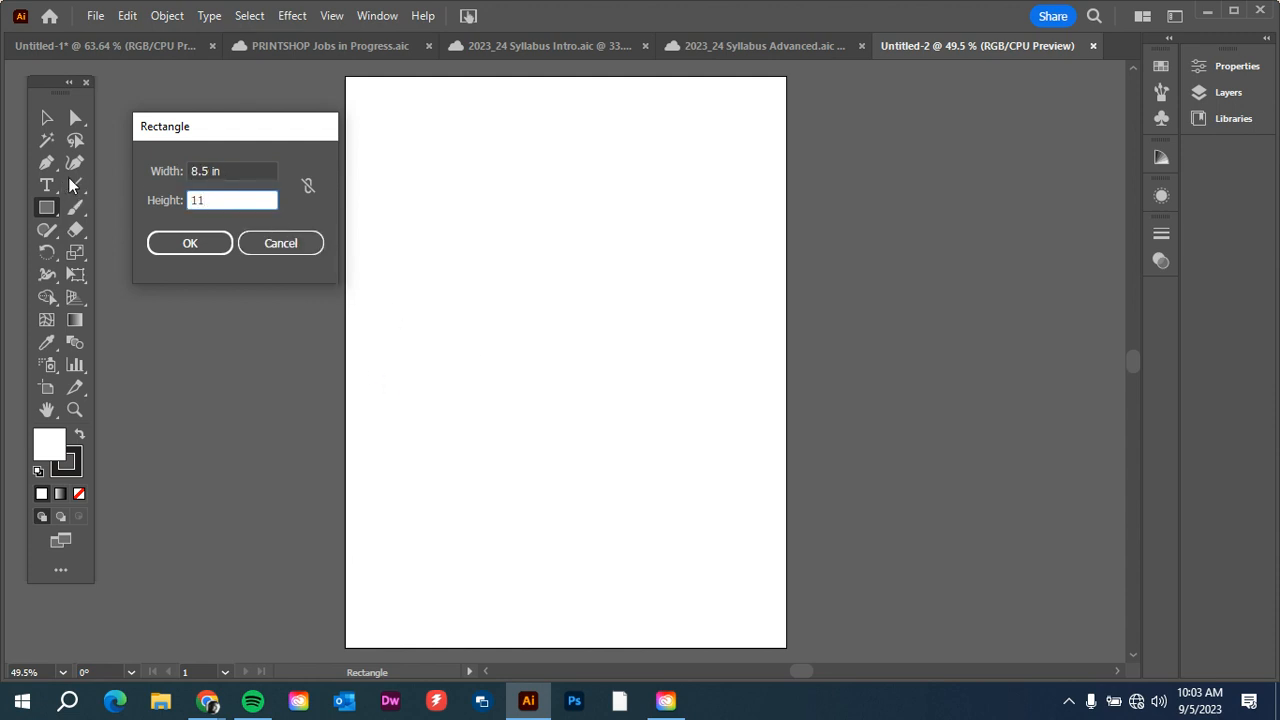
left_click(191, 244)
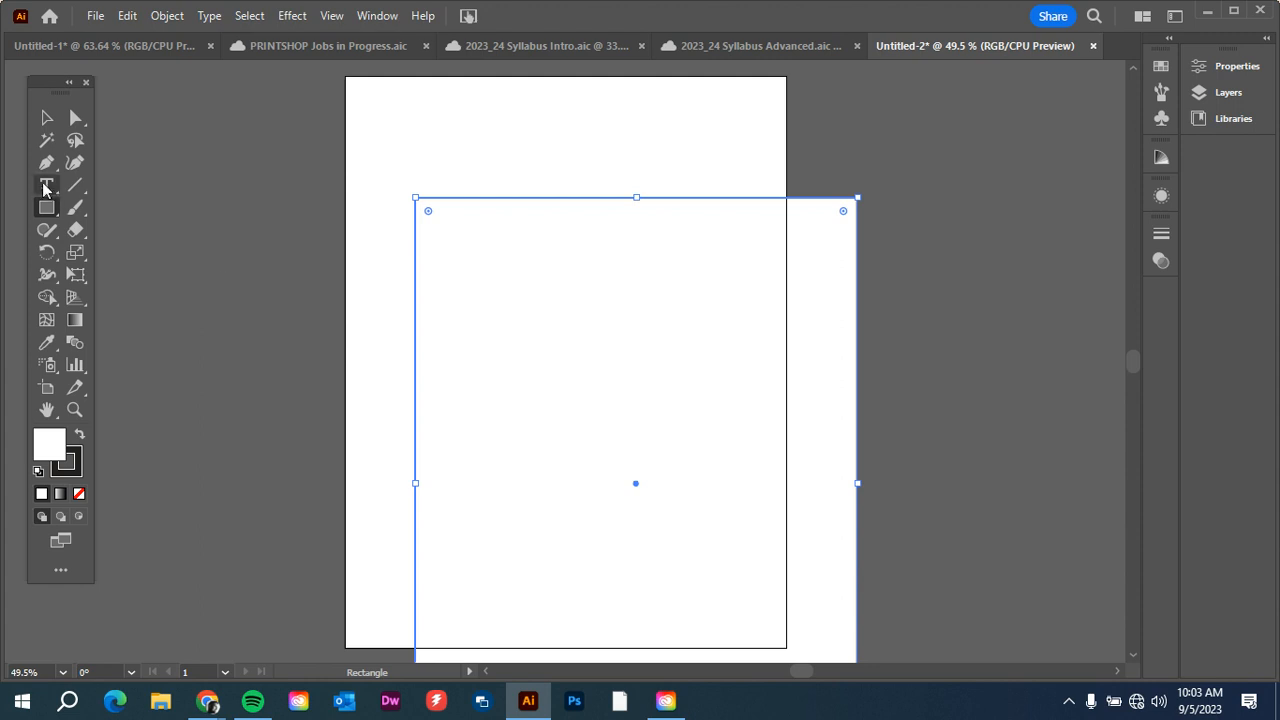
Move the large 8.5 x 11 in rectangle so that it exactly covers the artboard.
left_click_drag(576, 462, 495, 367)
left_click(40, 117)
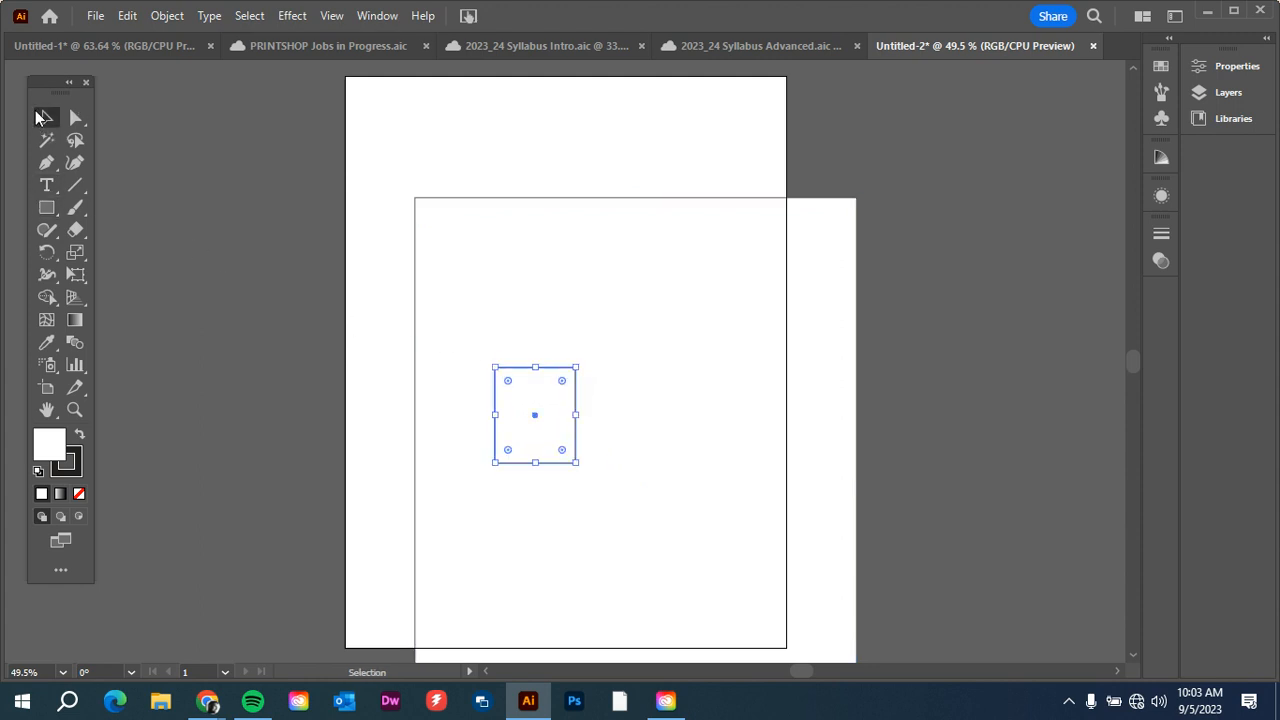
left_click(291, 269)
left_click(466, 354)
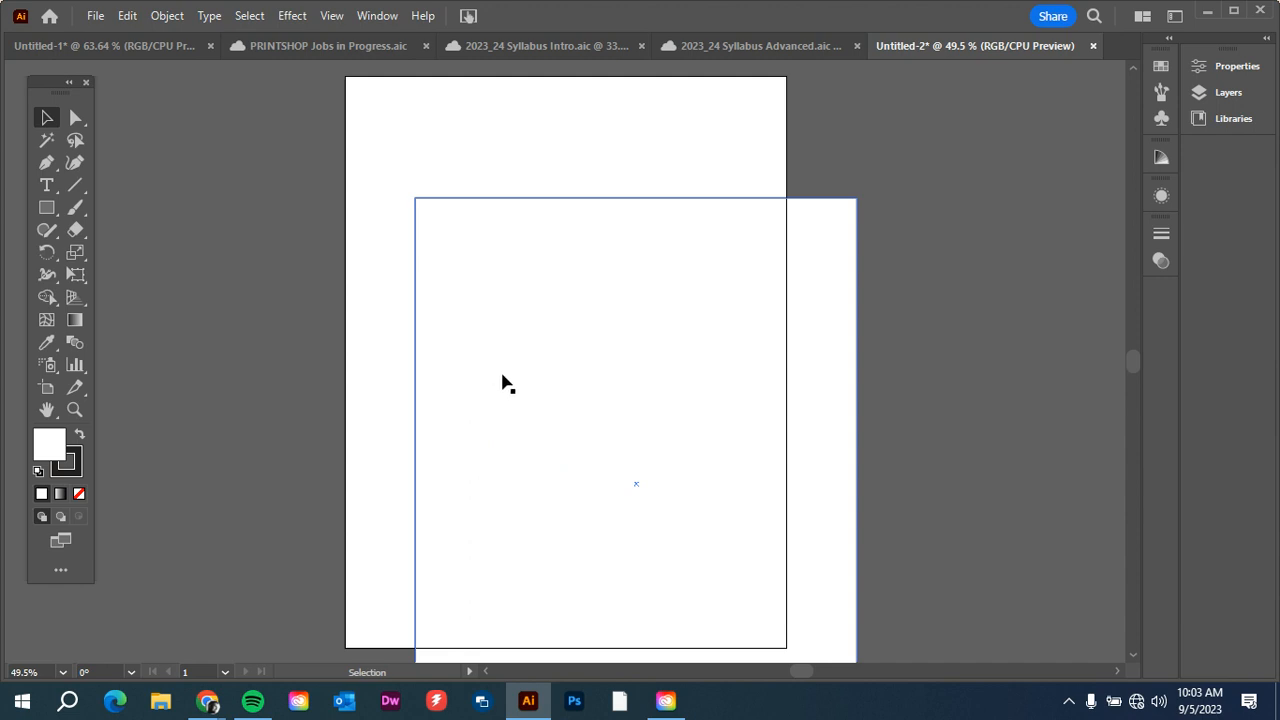
left_click_drag(504, 382, 434, 256)
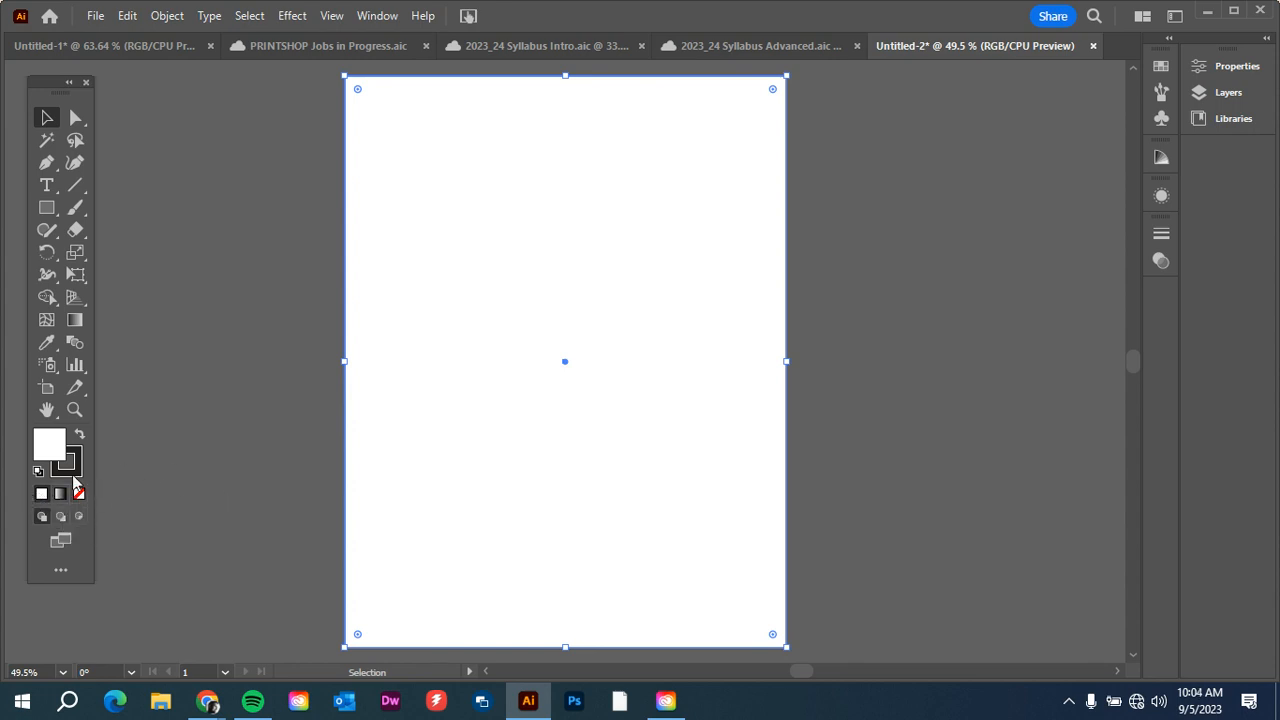
Set the page-sized rectangle's stroke to None and make its fill the active attribute.
left_click(64, 465)
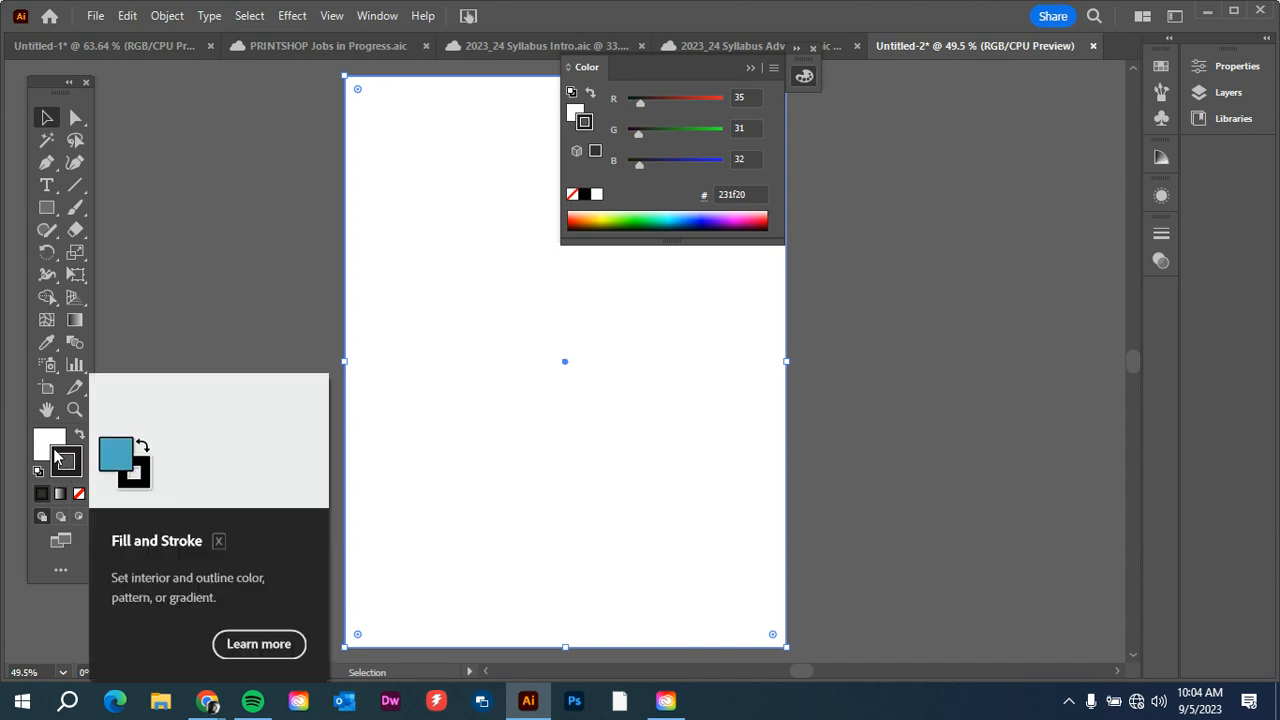
left_click(79, 495)
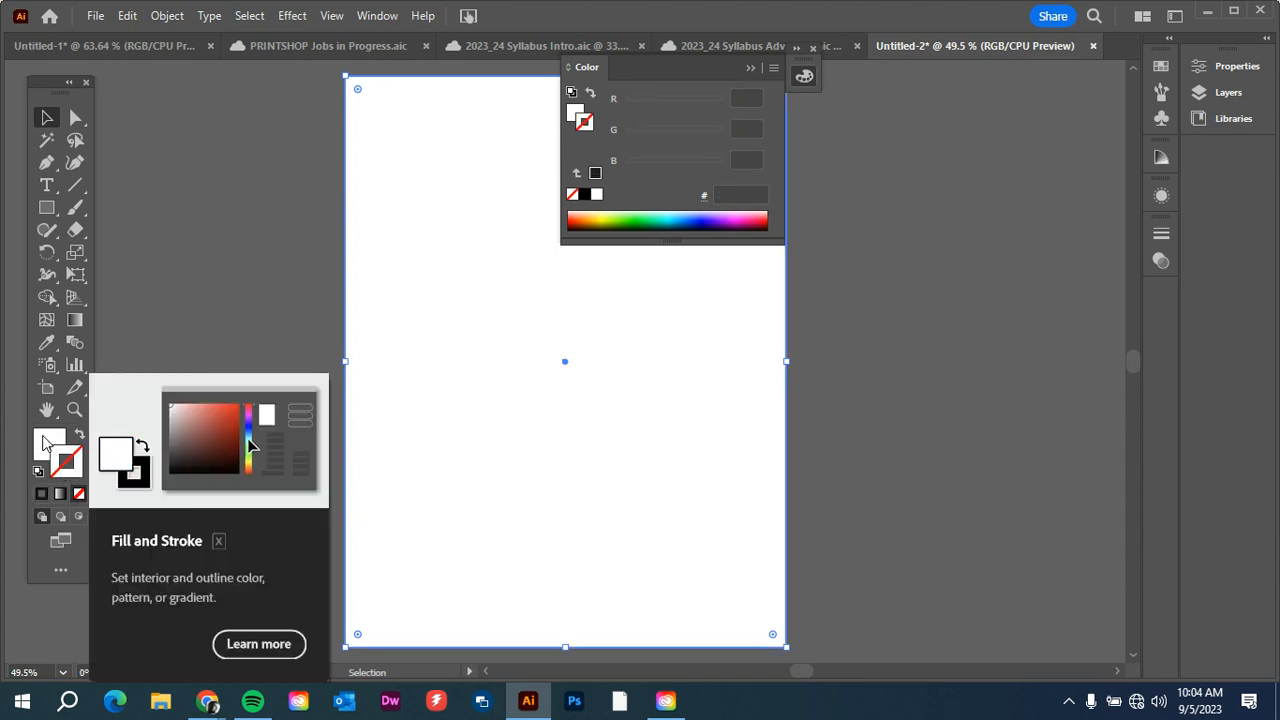
left_click(46, 443)
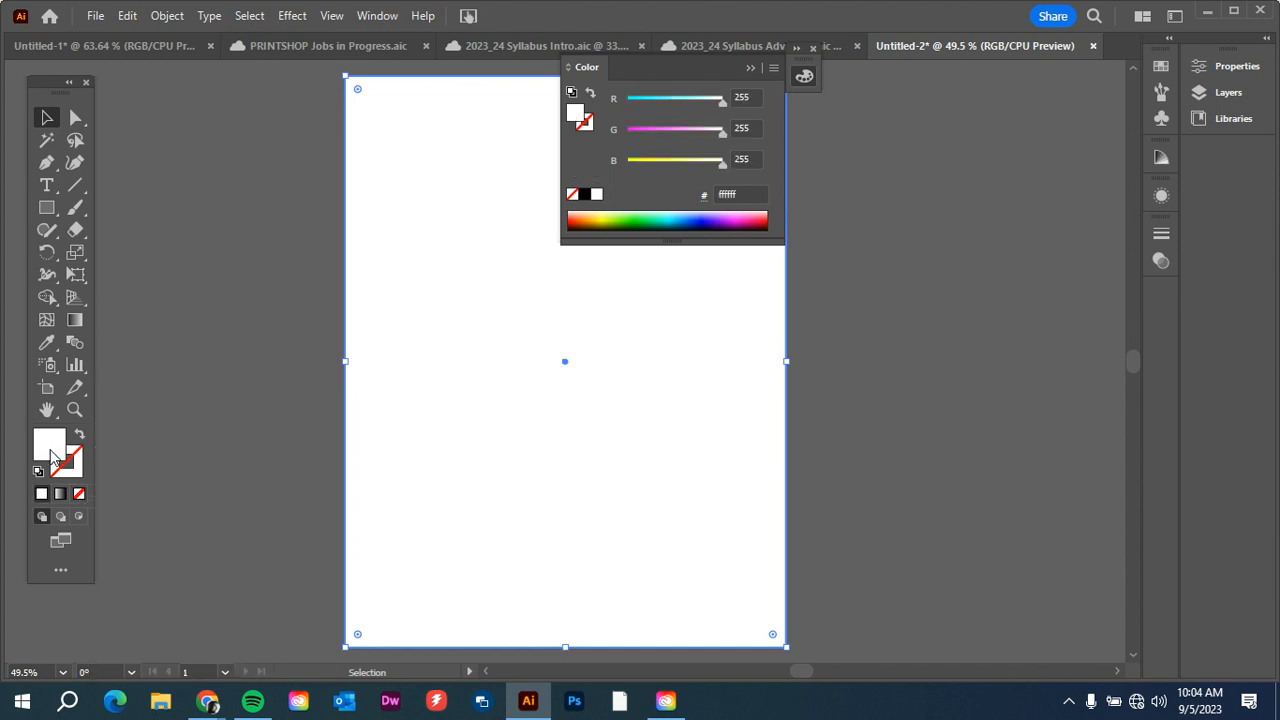
left_click(751, 67)
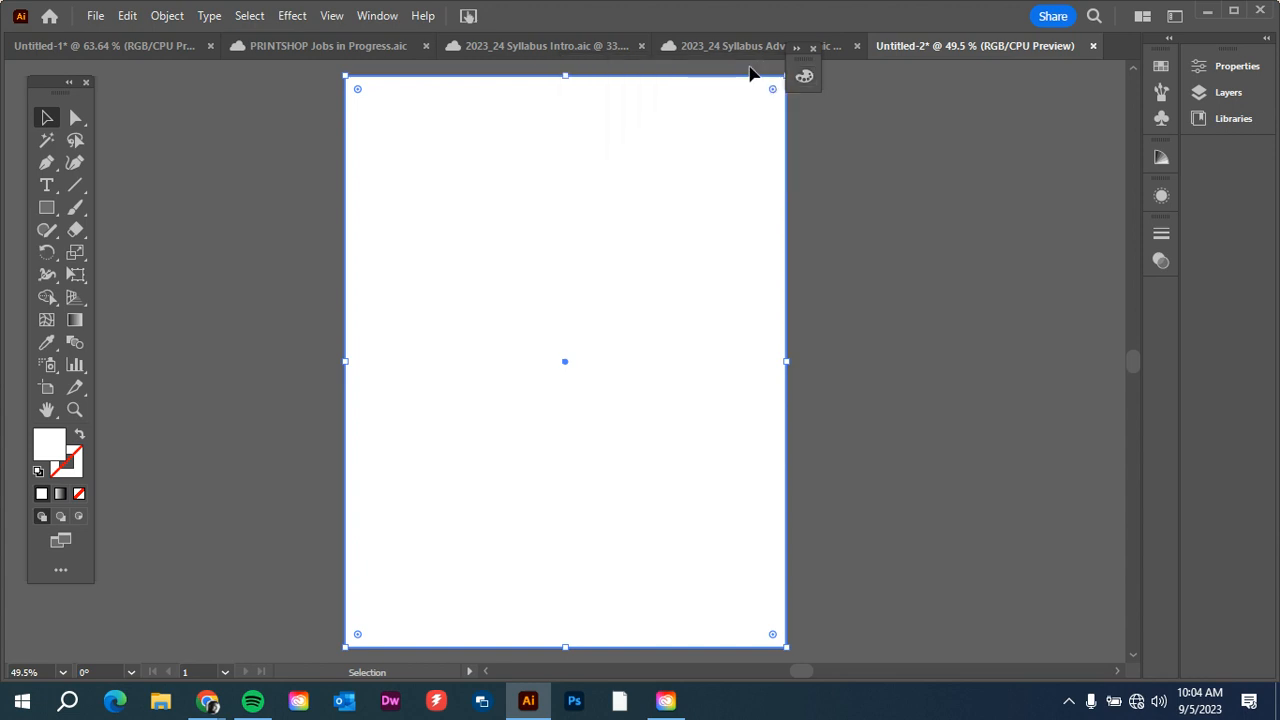
double_click(50, 450)
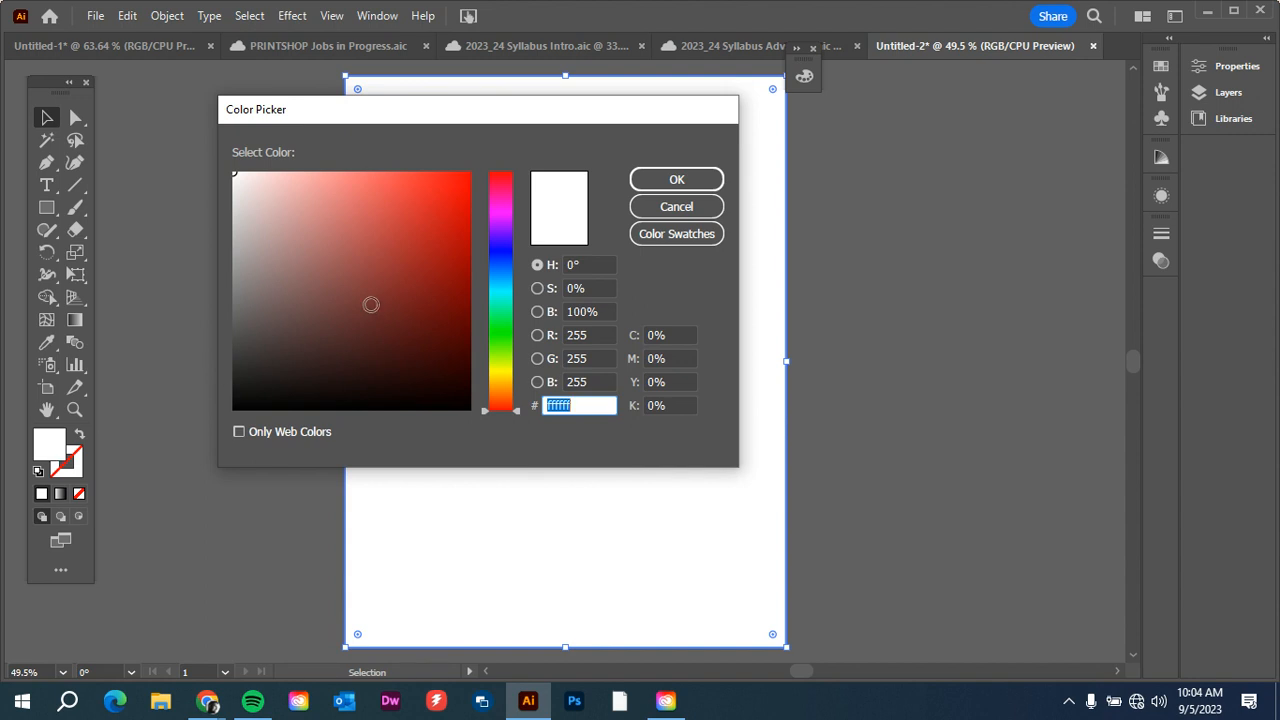
left_click(366, 292)
left_click(500, 270)
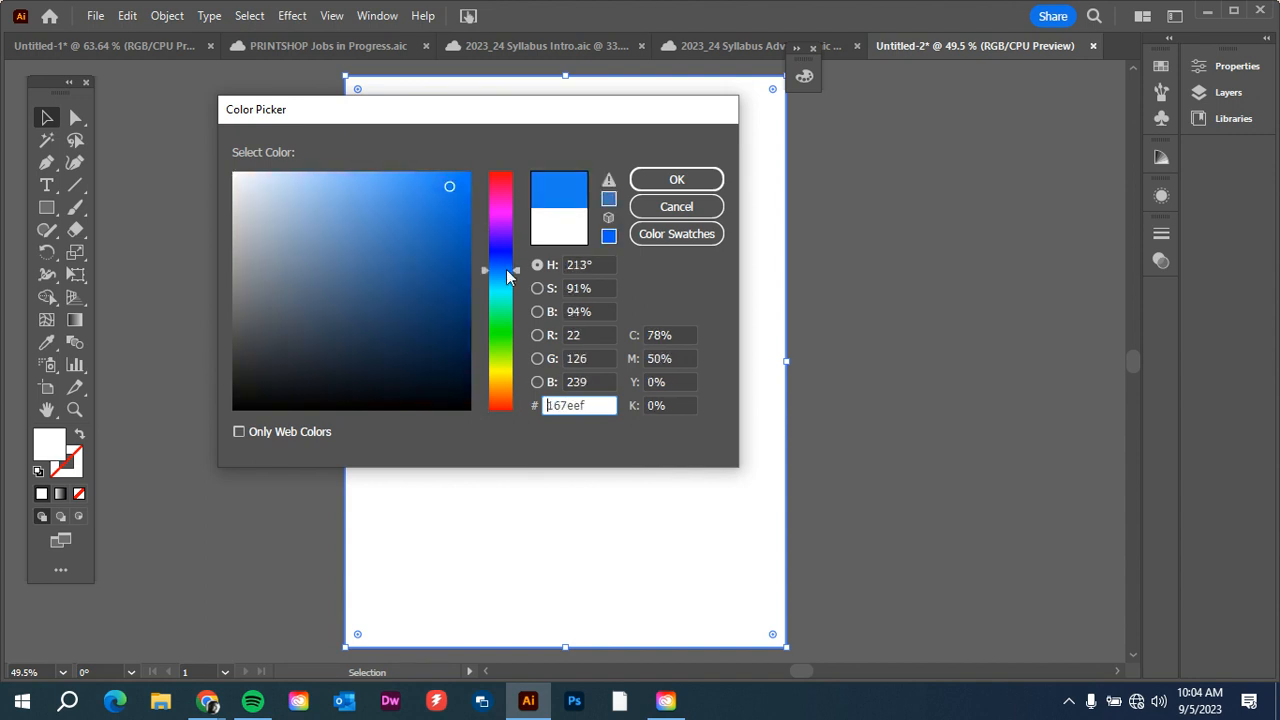
left_click(461, 222)
left_click(386, 217)
left_click(382, 283)
left_click(370, 315)
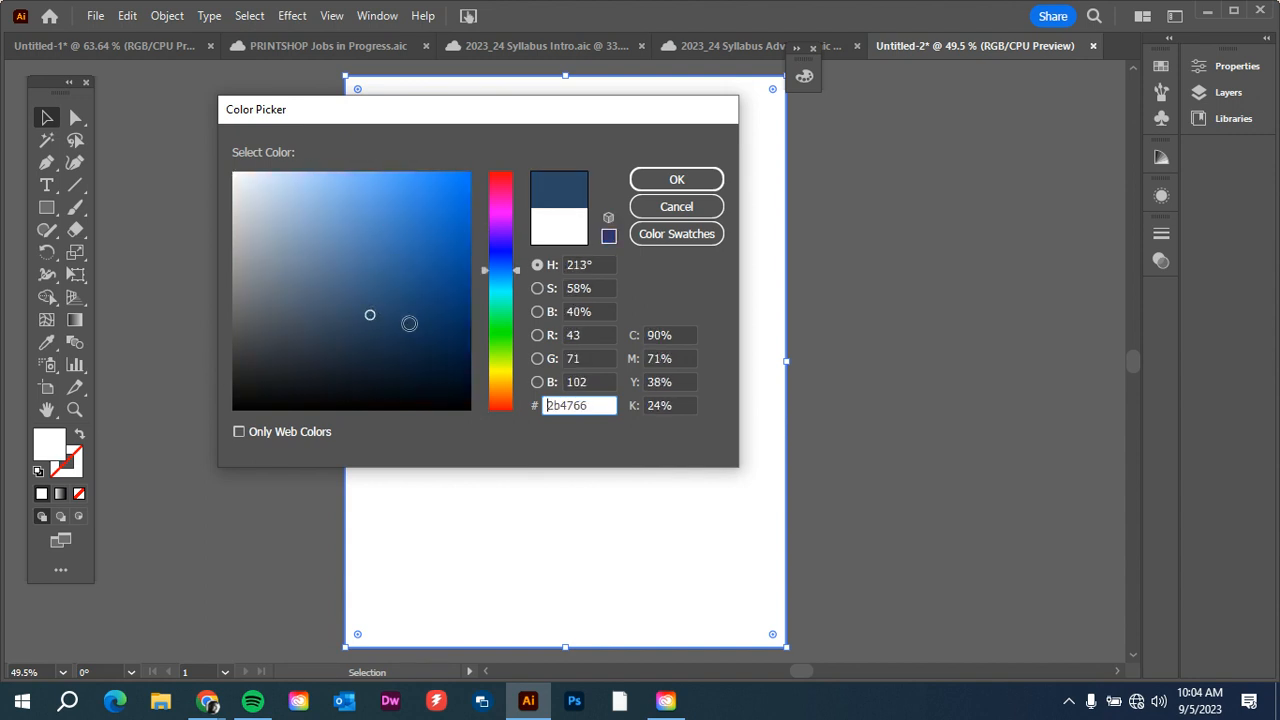
left_click(652, 206)
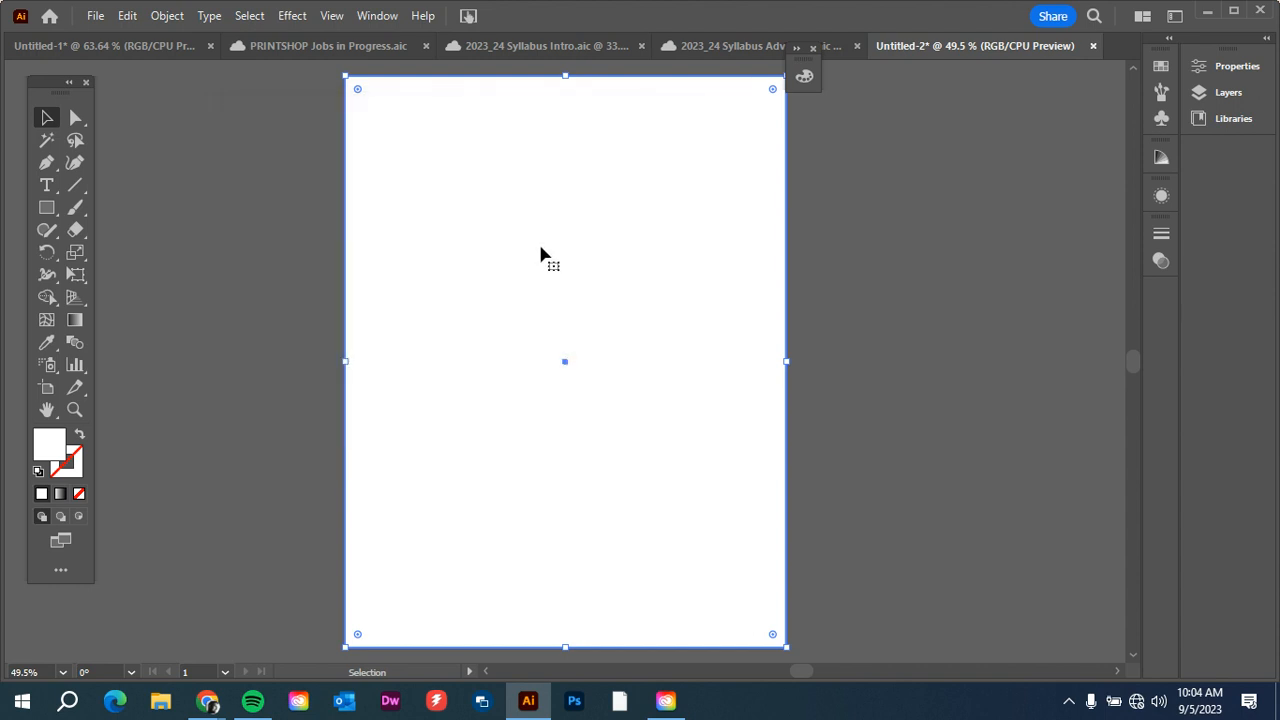
Fill the page-sized rectangle with the dark red swatch from its appearance properties.
left_click(1238, 68)
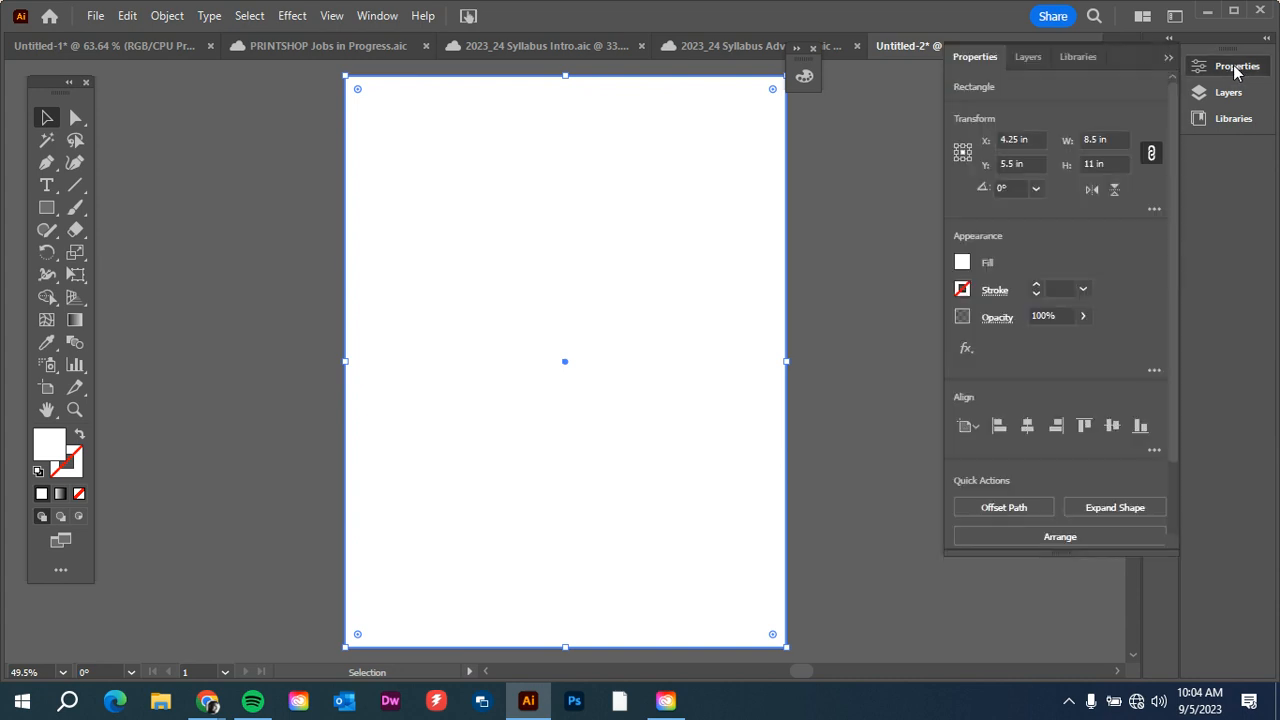
left_click(962, 263)
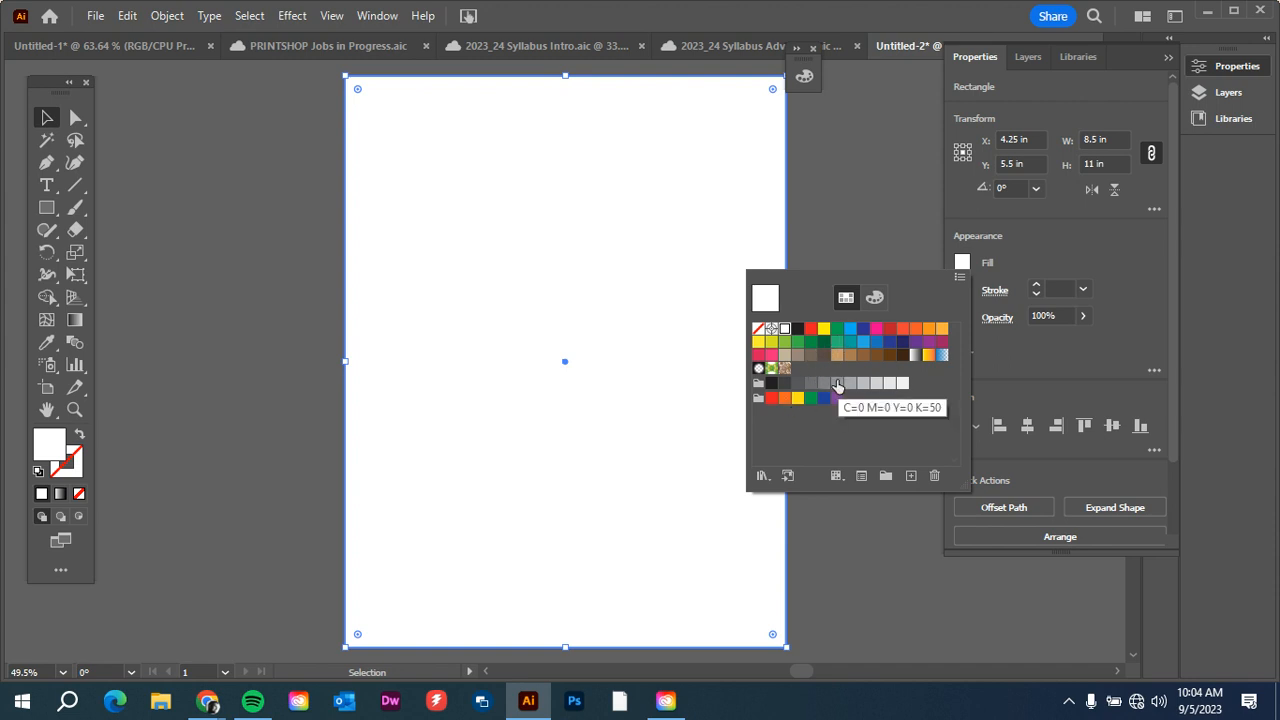
left_click(887, 333)
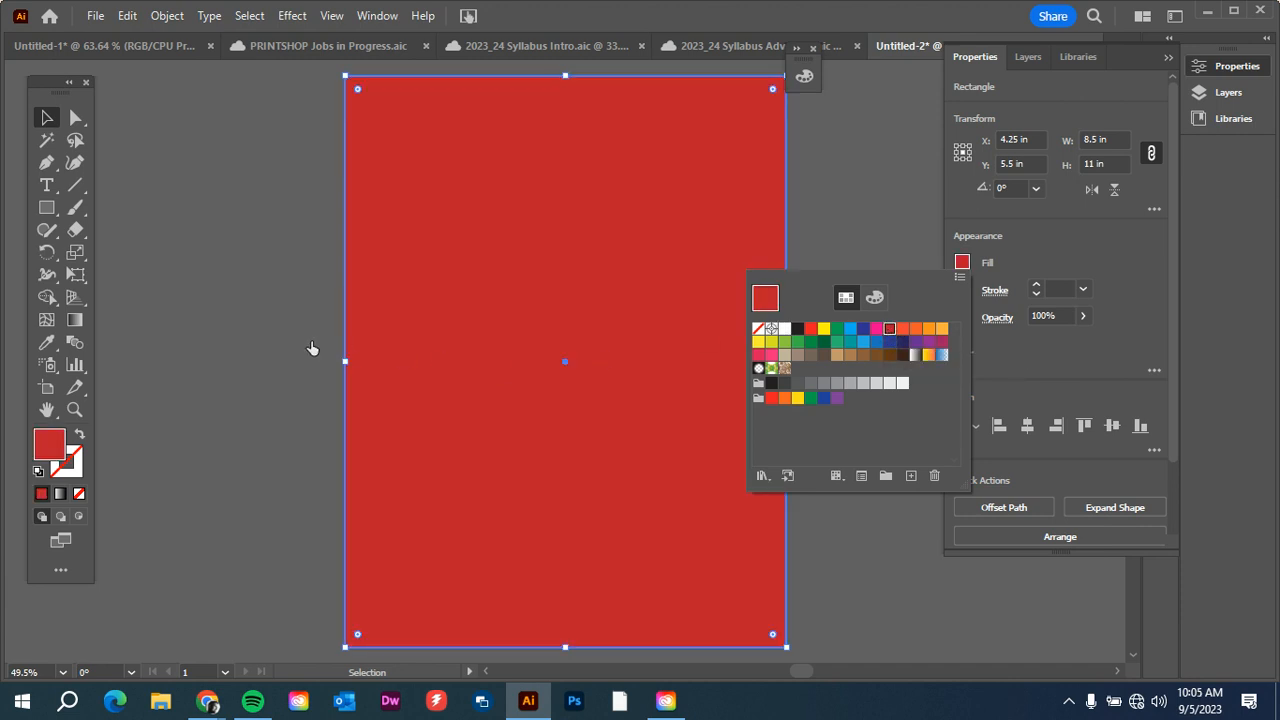
left_click(888, 235)
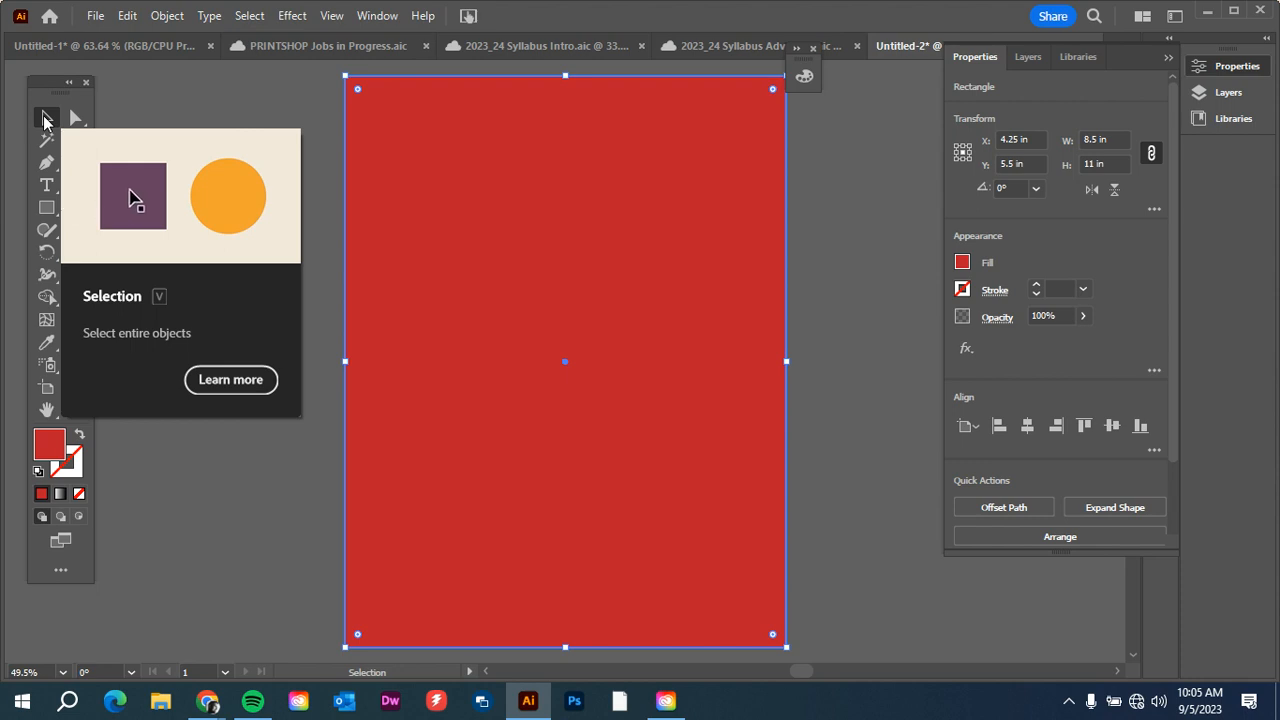
Try moving the red rectangle sideways partly off the artboard, and undo the move.
left_click(251, 124)
left_click(368, 172)
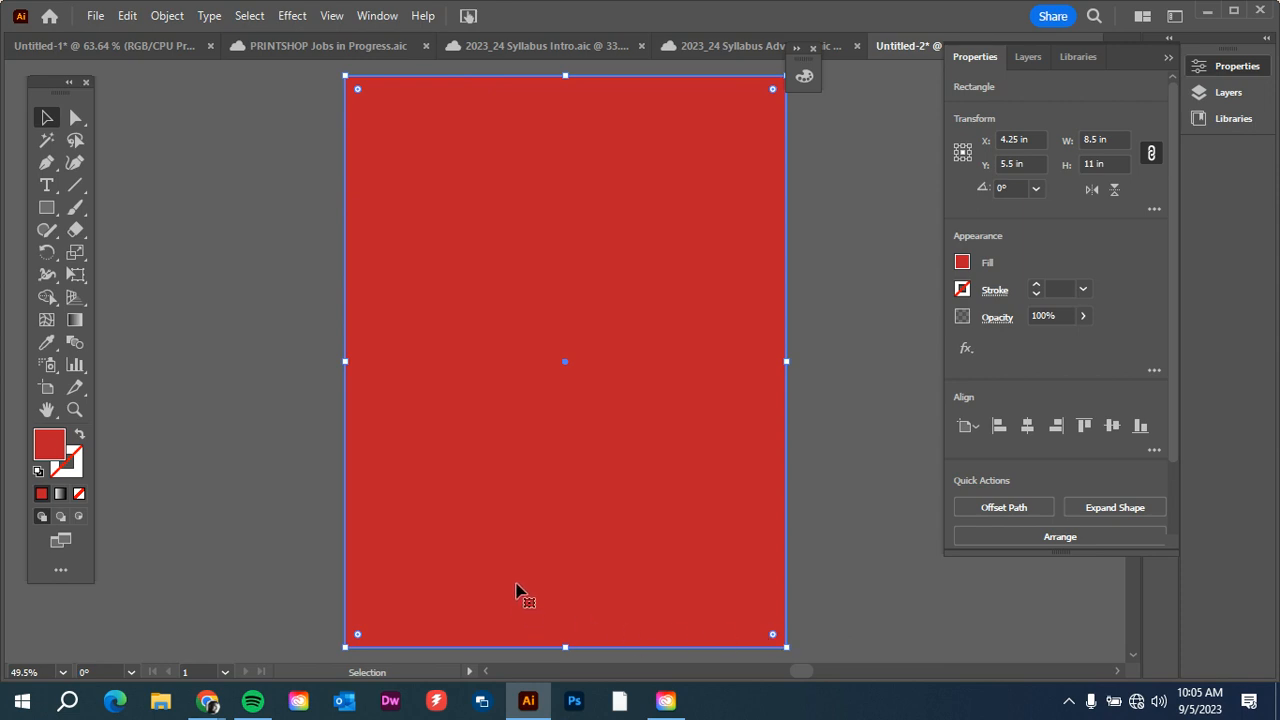
left_click_drag(454, 449, 487, 420)
key("ctrl+z")
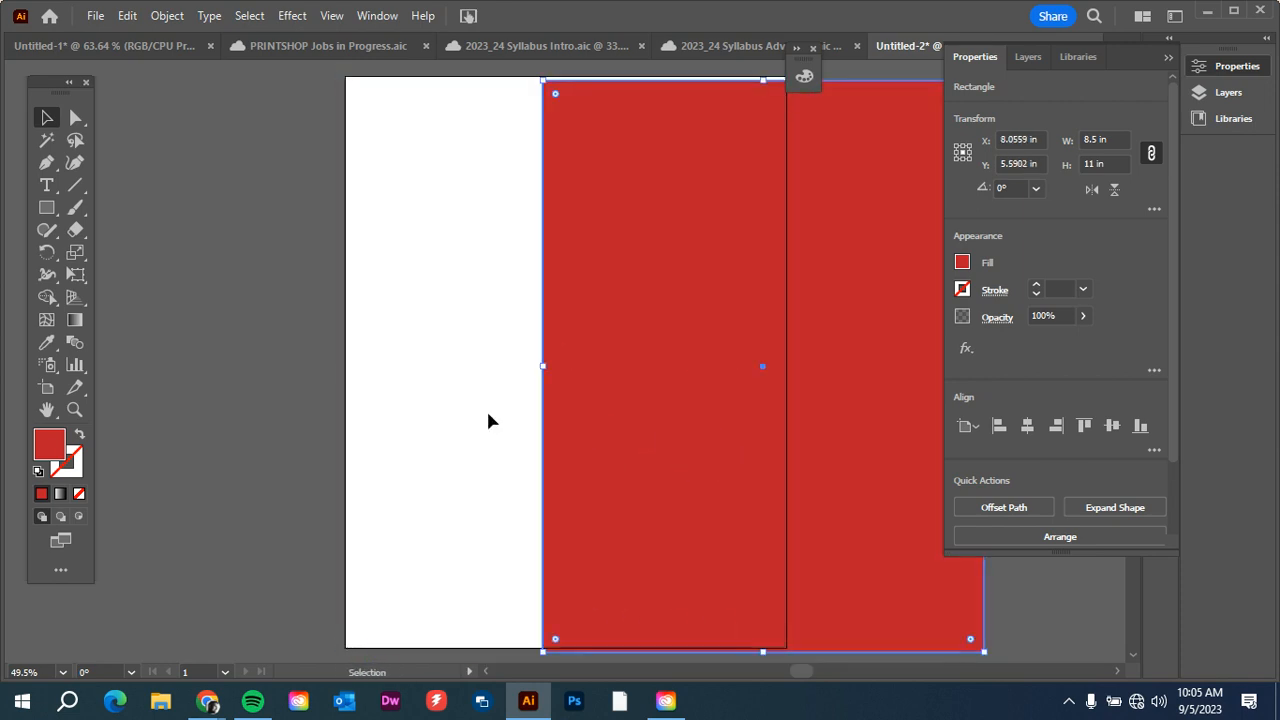
Undo the red background rectangle's last move and lock the rectangle in place over the artboard.
key("ctrl+z")
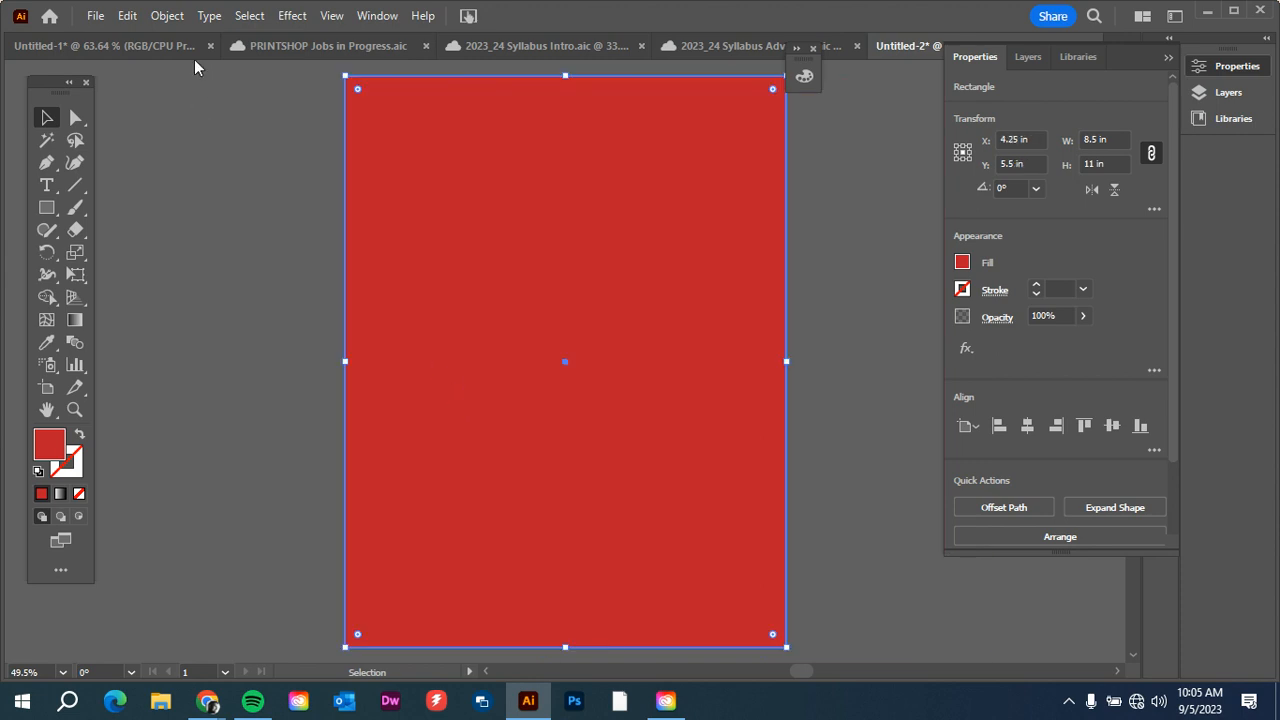
right_click(447, 230)
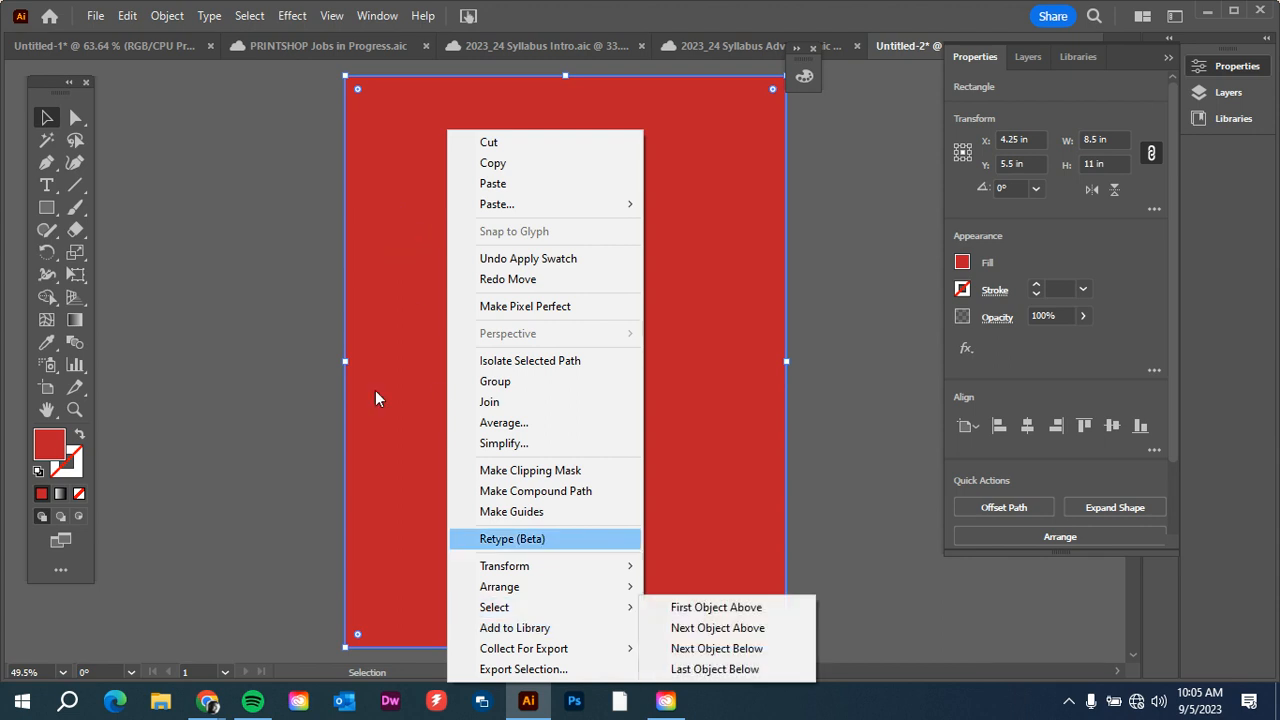
left_click(422, 364)
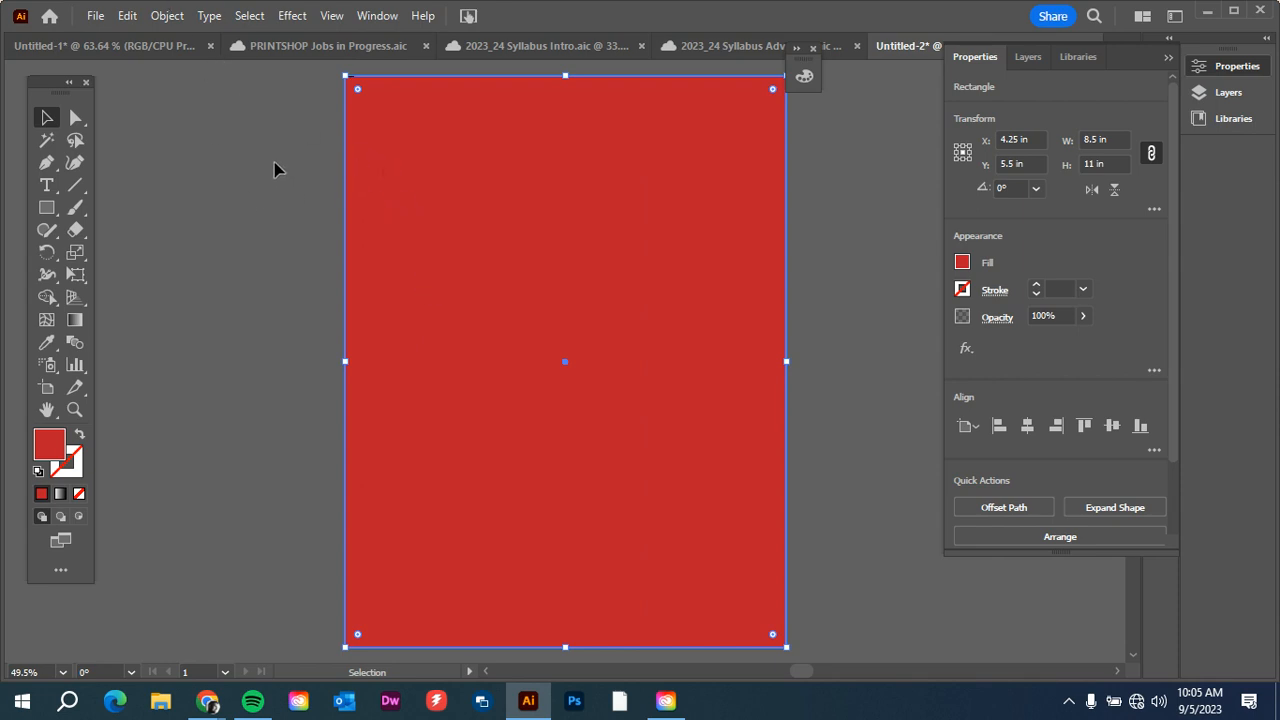
left_click(159, 22)
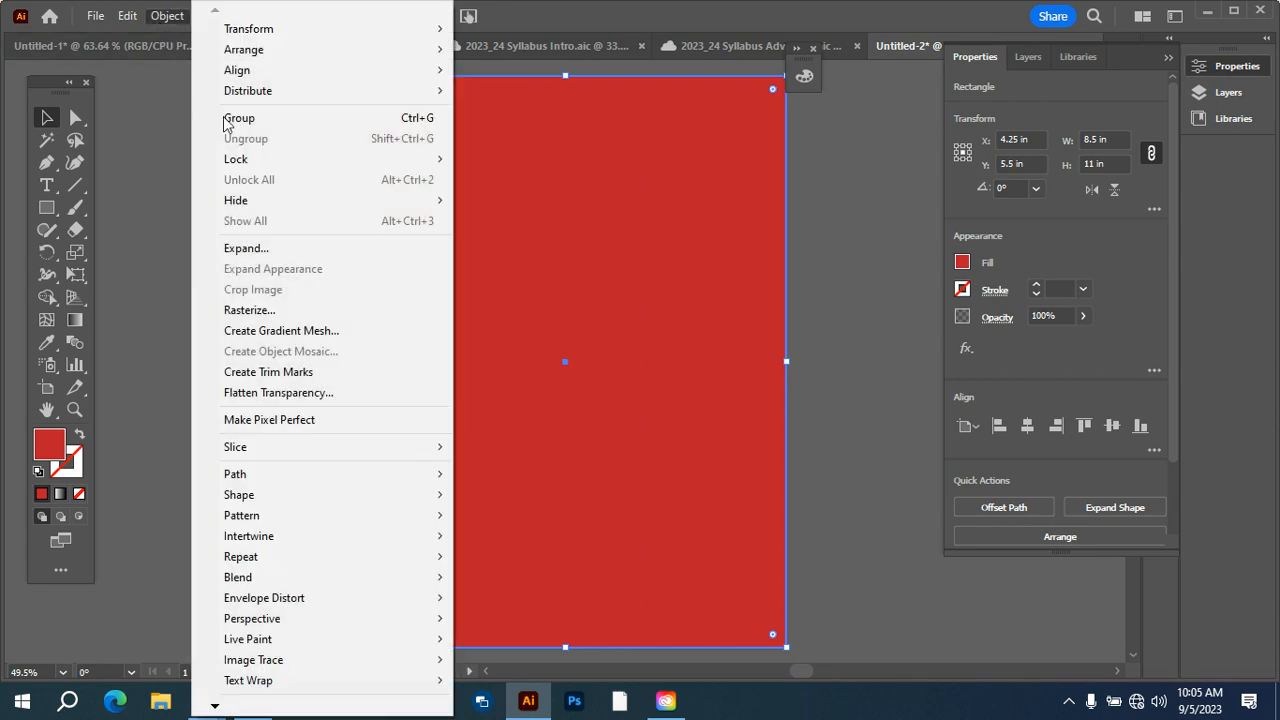
mouse_move(241, 168)
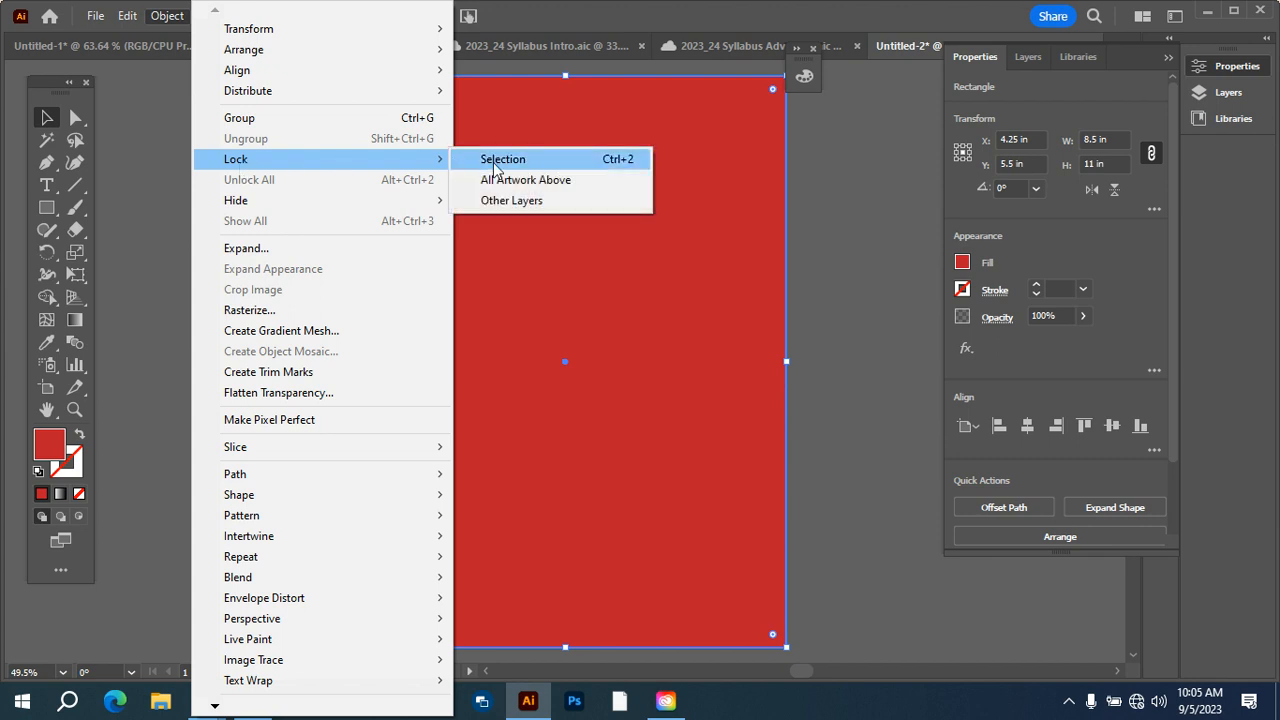
left_click(590, 166)
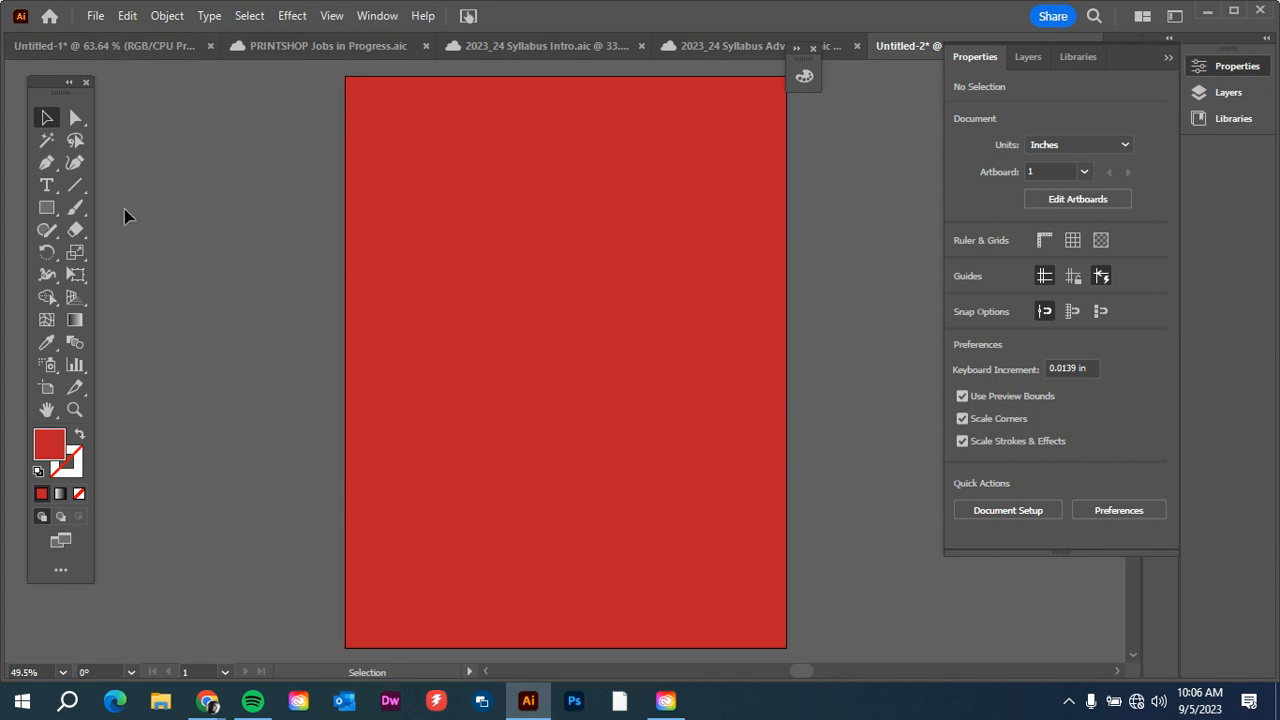
Add the point text "Crusher Nation" on two lines in the upper part of the artboard.
left_click(45, 186)
left_click(468, 214)
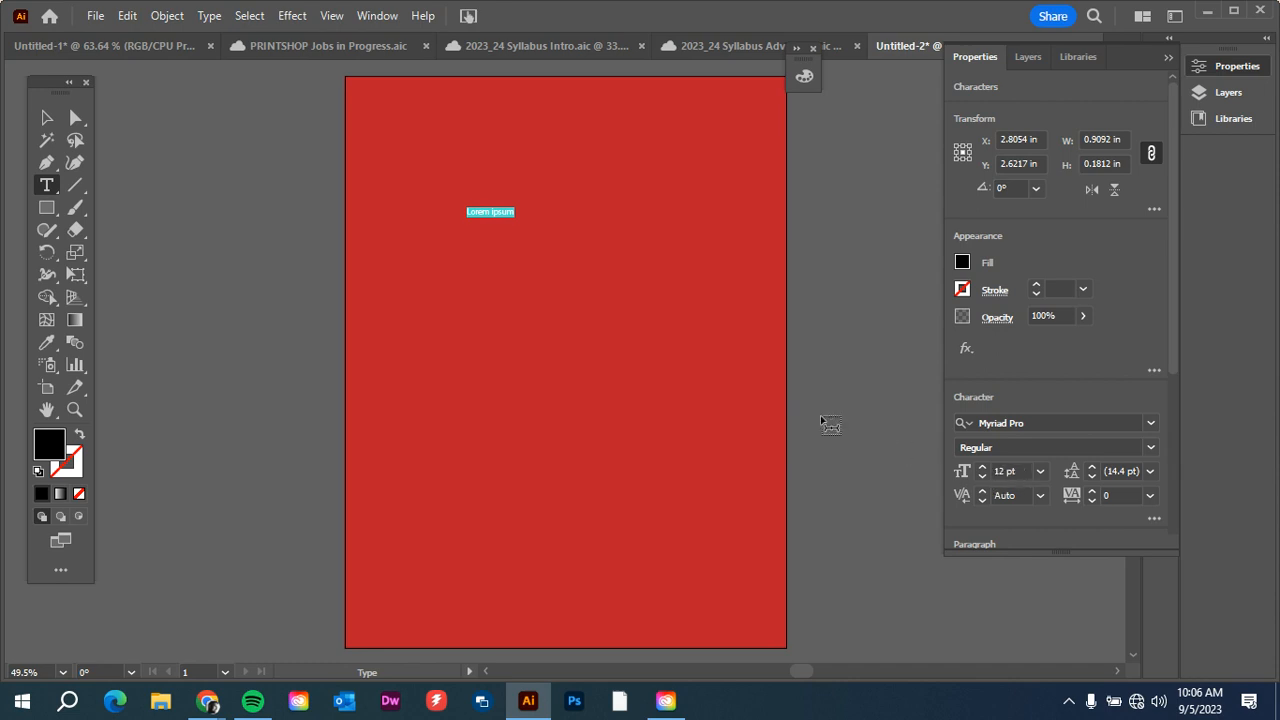
key("BackSpace")
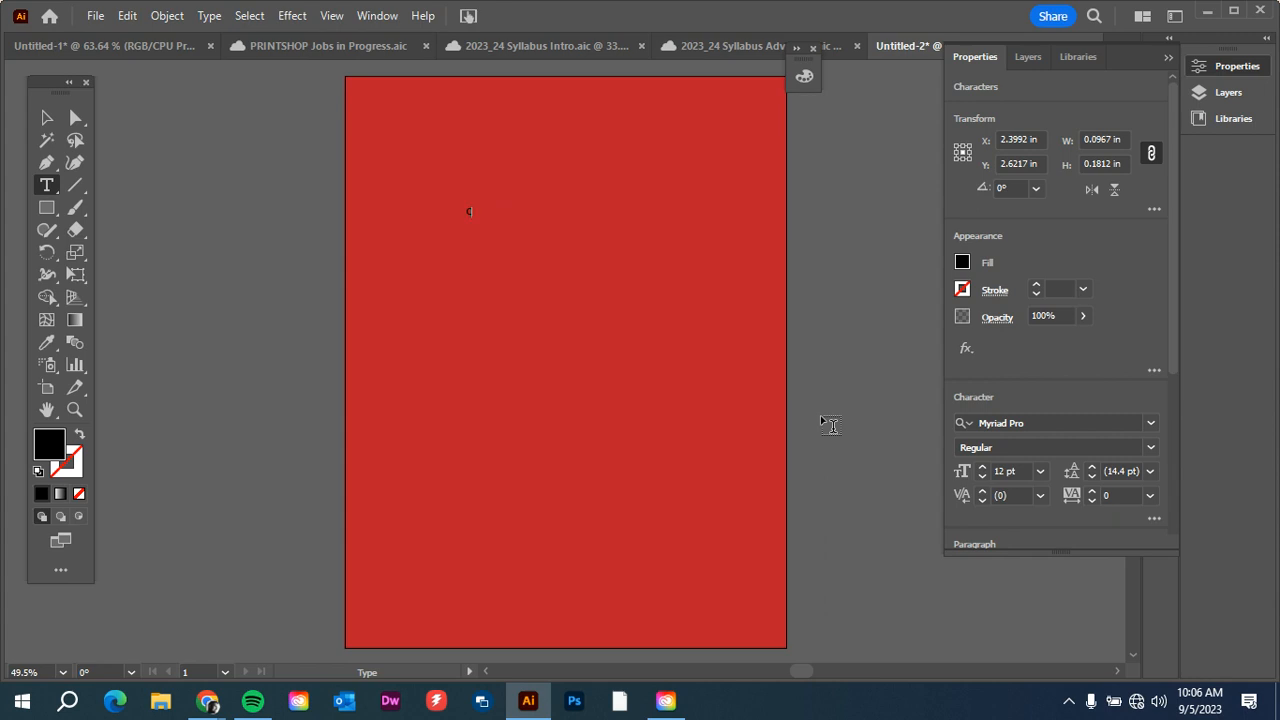
type("Crusher")
key("Return")
Scale the "Crusher Nation" text up to about 5.6 in wide and move it into the upper half of the artboard.
left_click(44, 119)
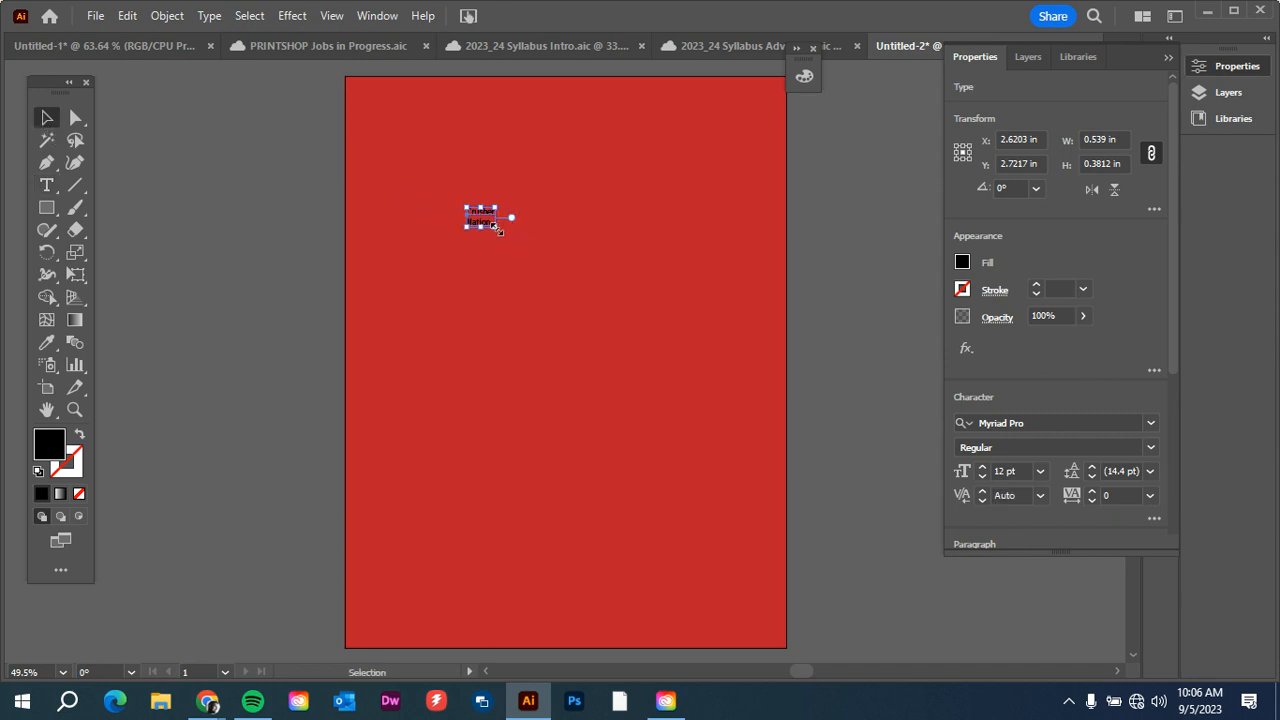
left_click_drag(496, 227, 757, 414)
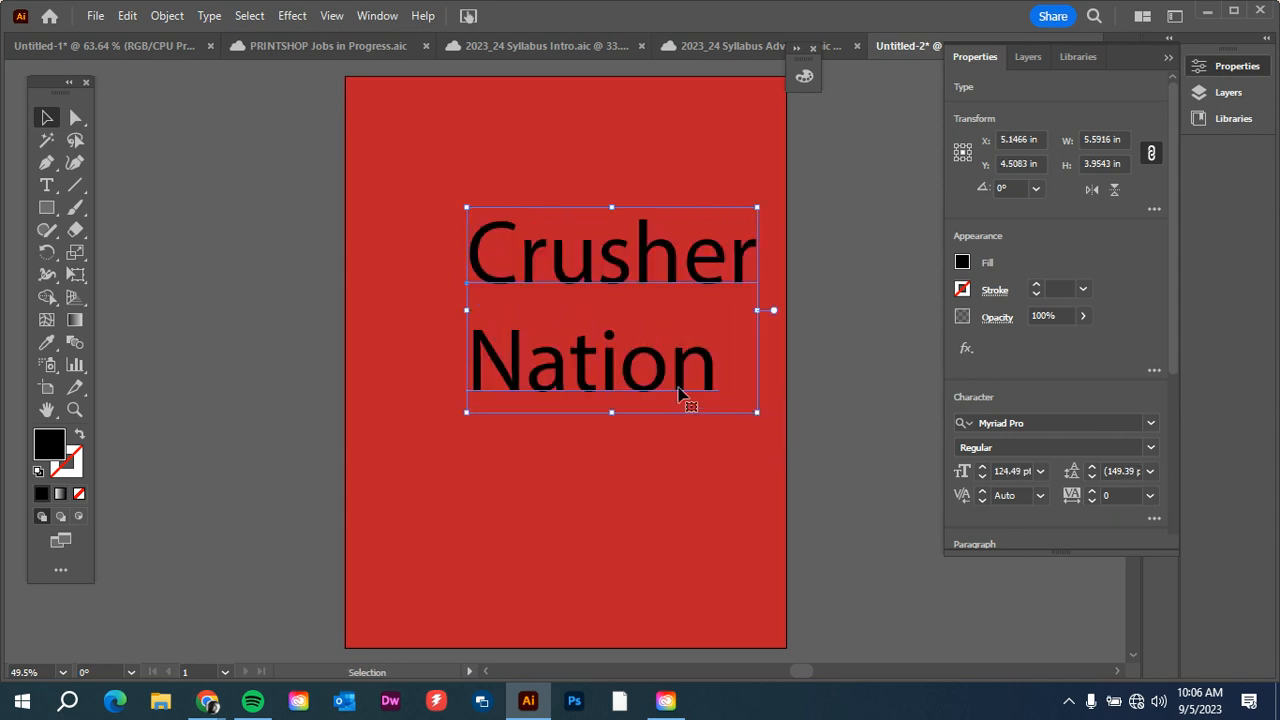
left_click_drag(678, 392, 558, 329)
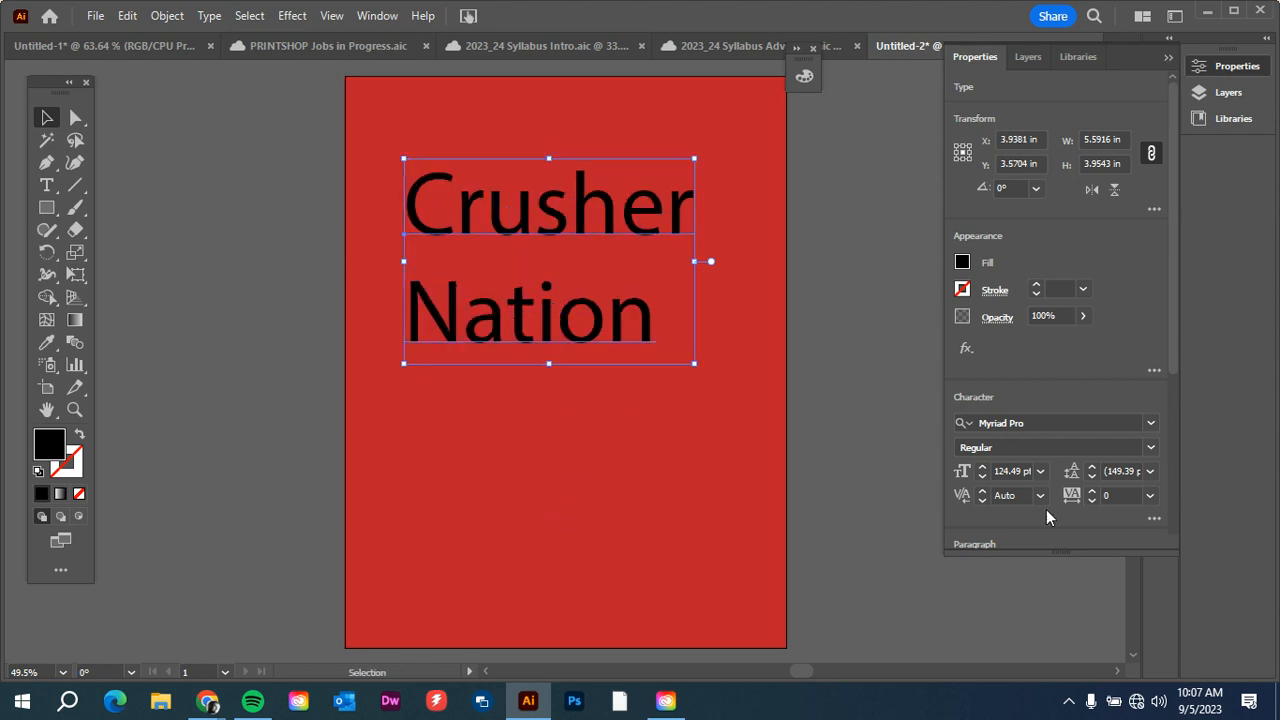
Preview several fonts on the "Crusher Nation" text and apply Astrella Regular.
left_click(1151, 424)
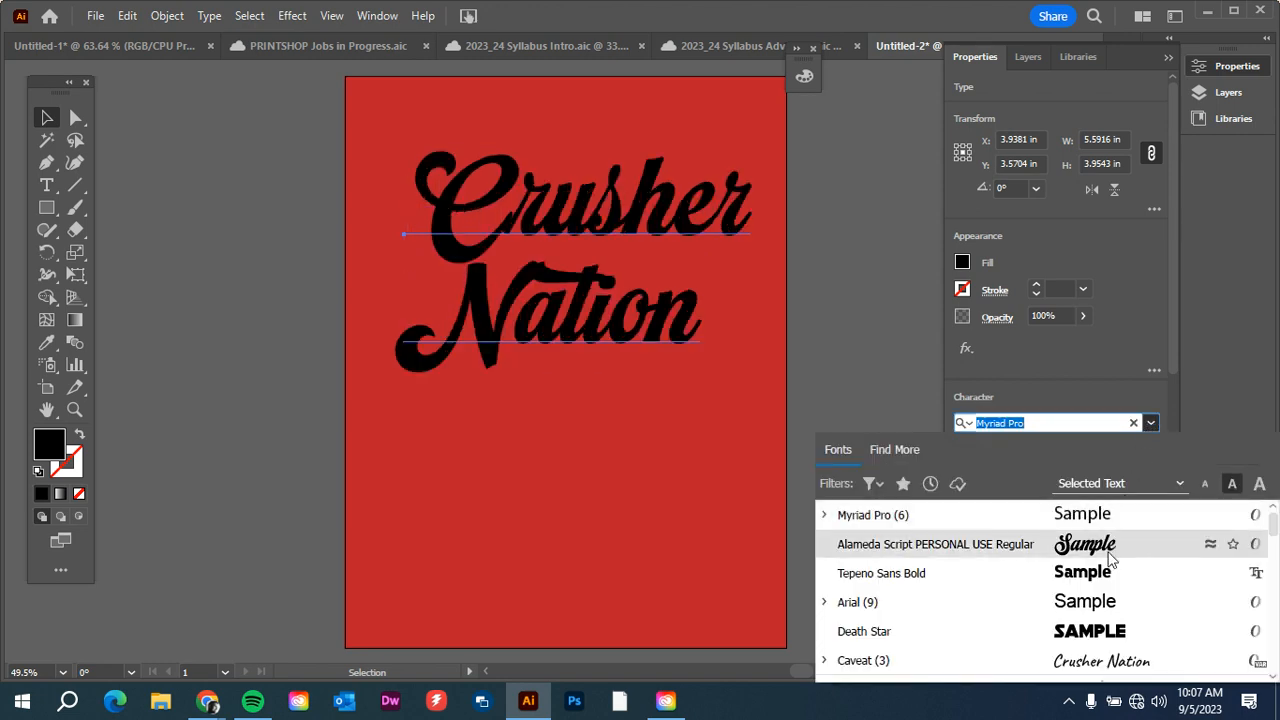
scroll(1087, 627, "down", 3)
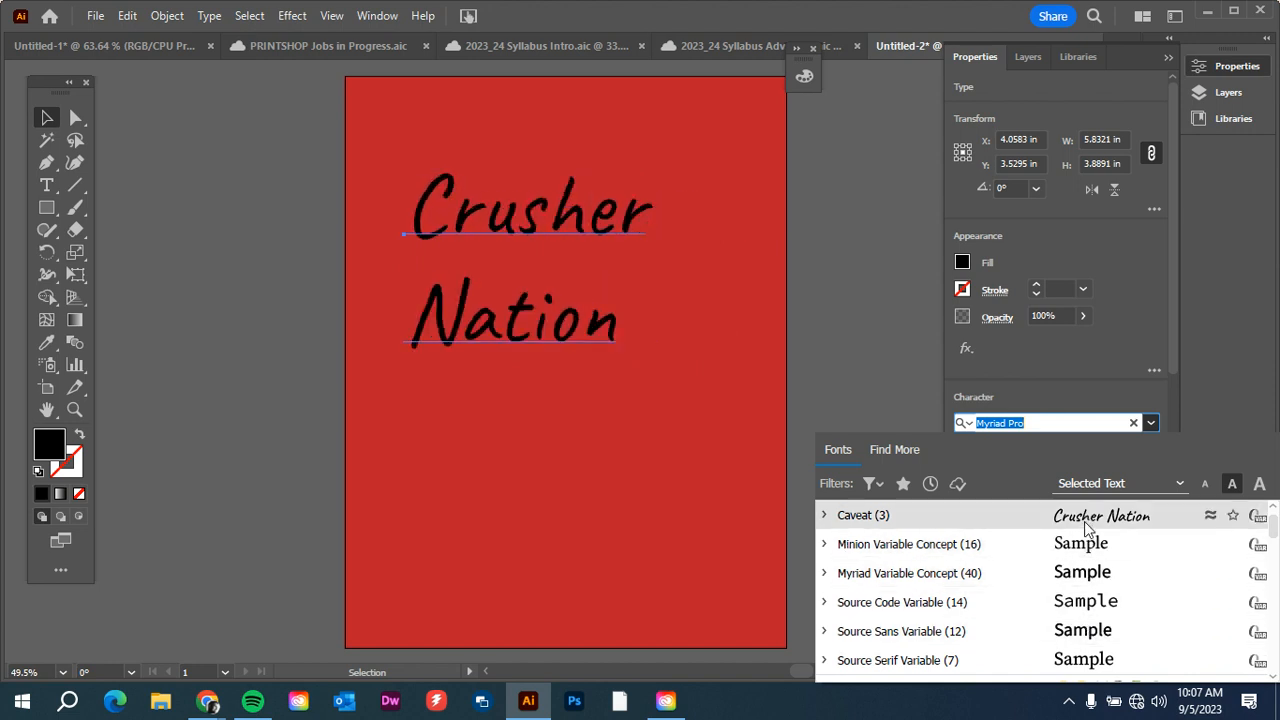
scroll(1078, 597, "down", 3)
scroll(1078, 597, "down", 3)
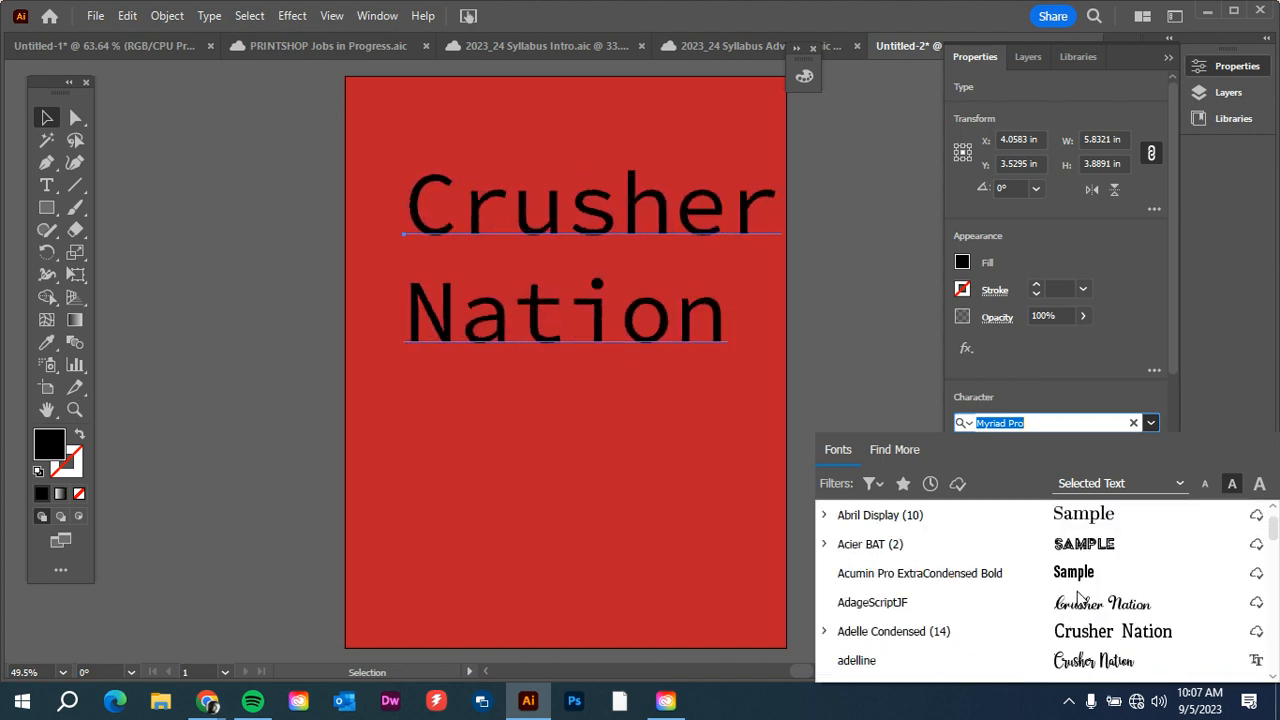
scroll(1080, 610, "down", 3)
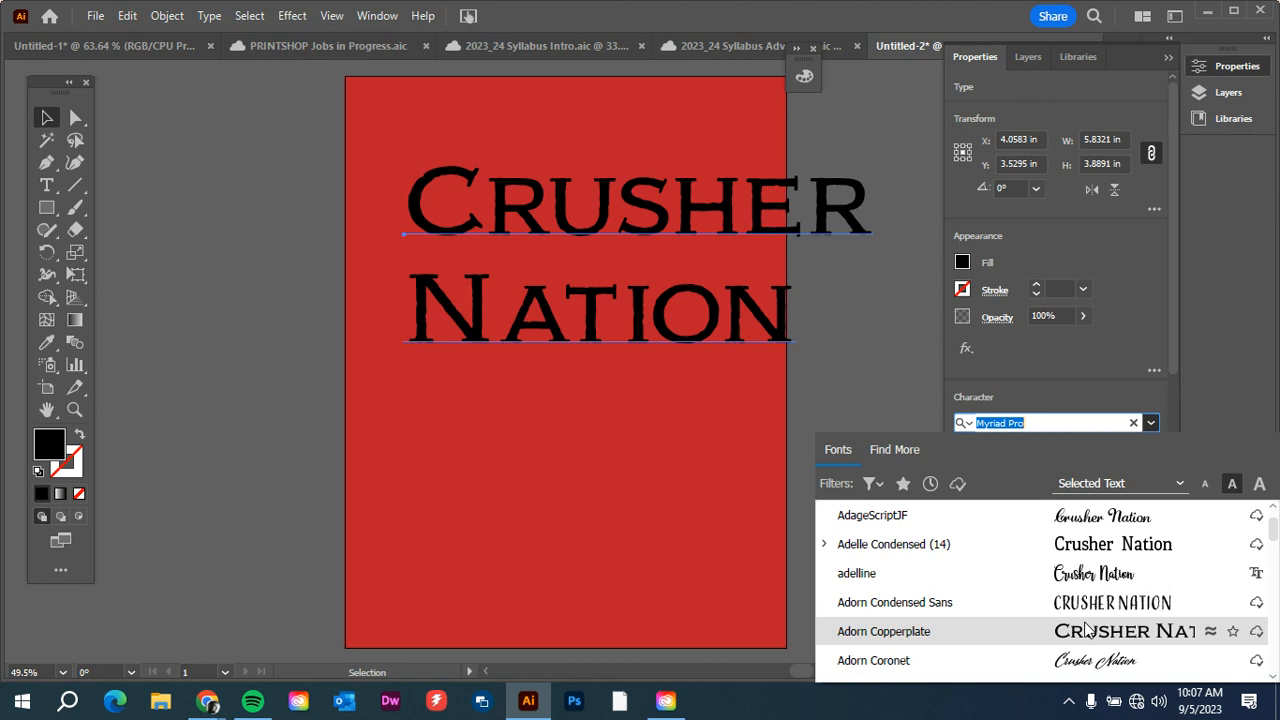
scroll(1086, 628, "down", 3)
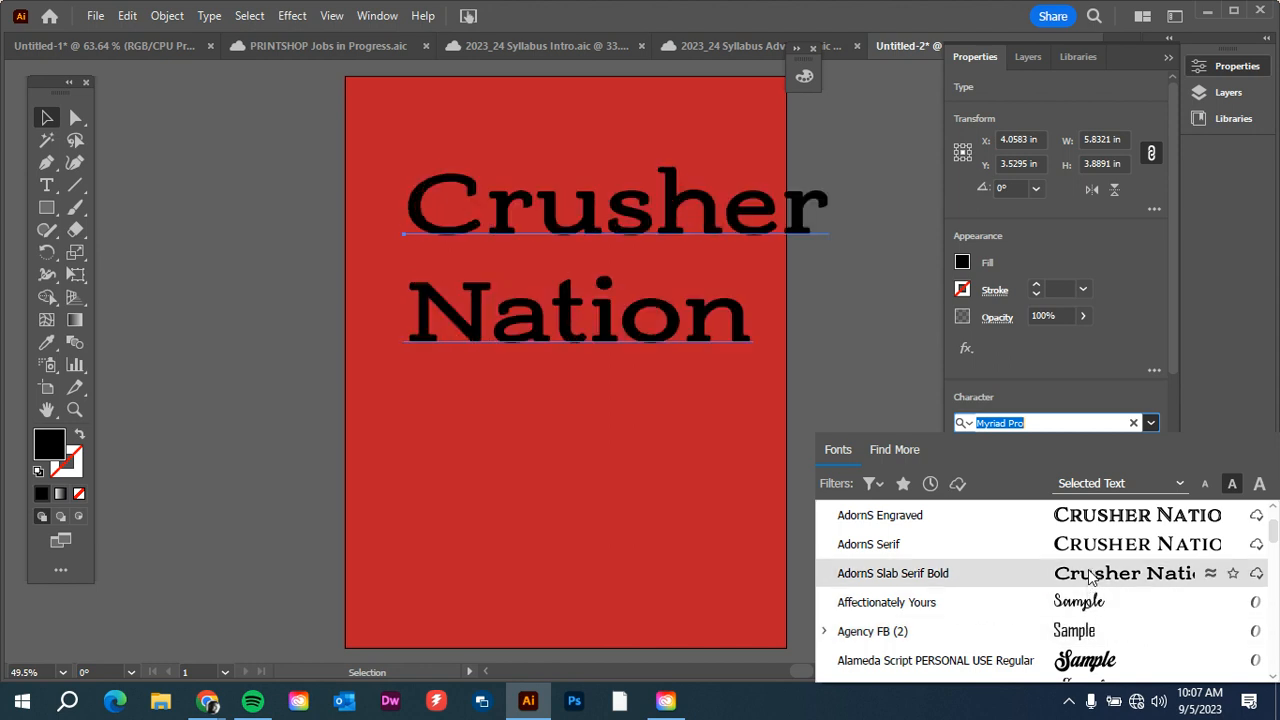
scroll(1075, 585, "down", 3)
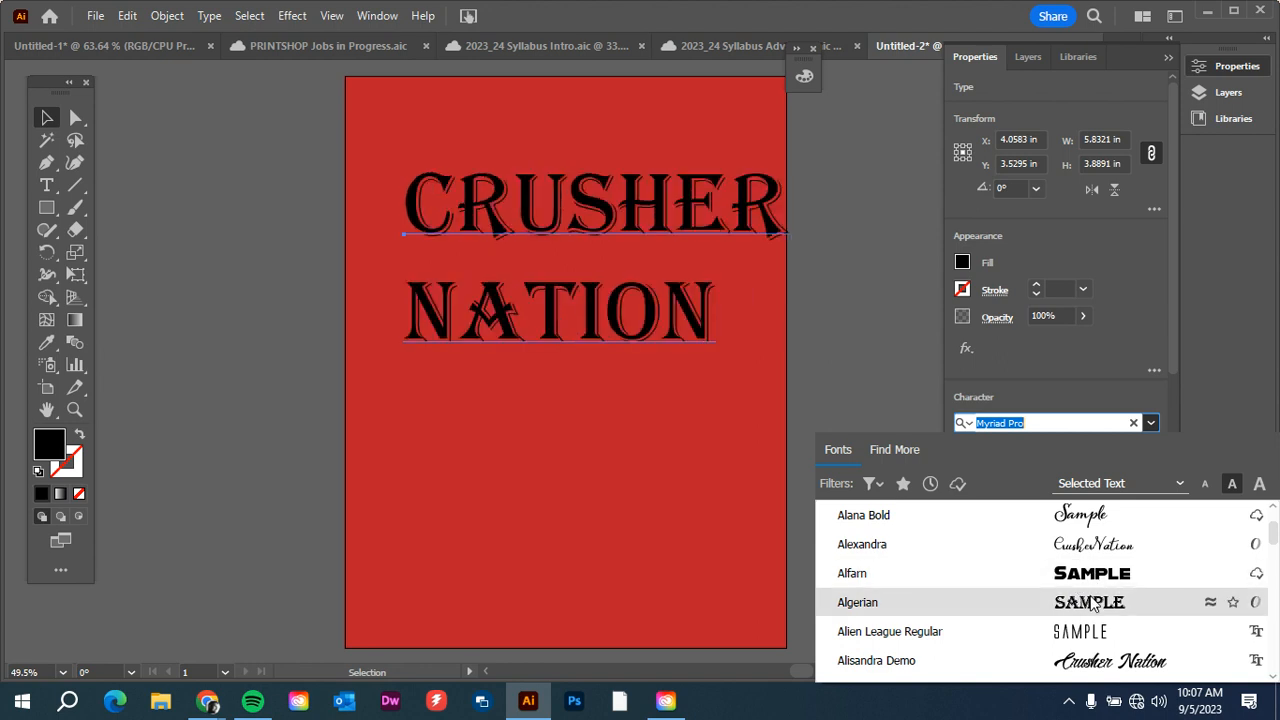
scroll(1092, 600, "down", 1)
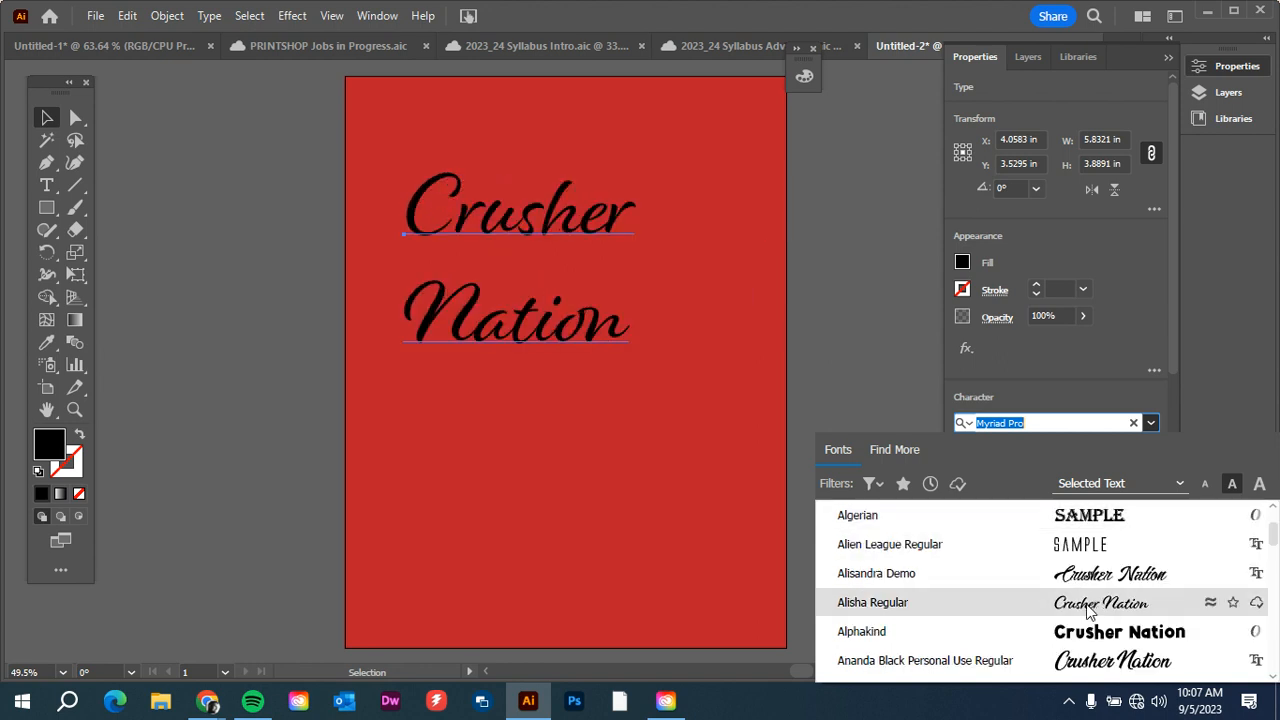
scroll(1088, 612, "down", 1)
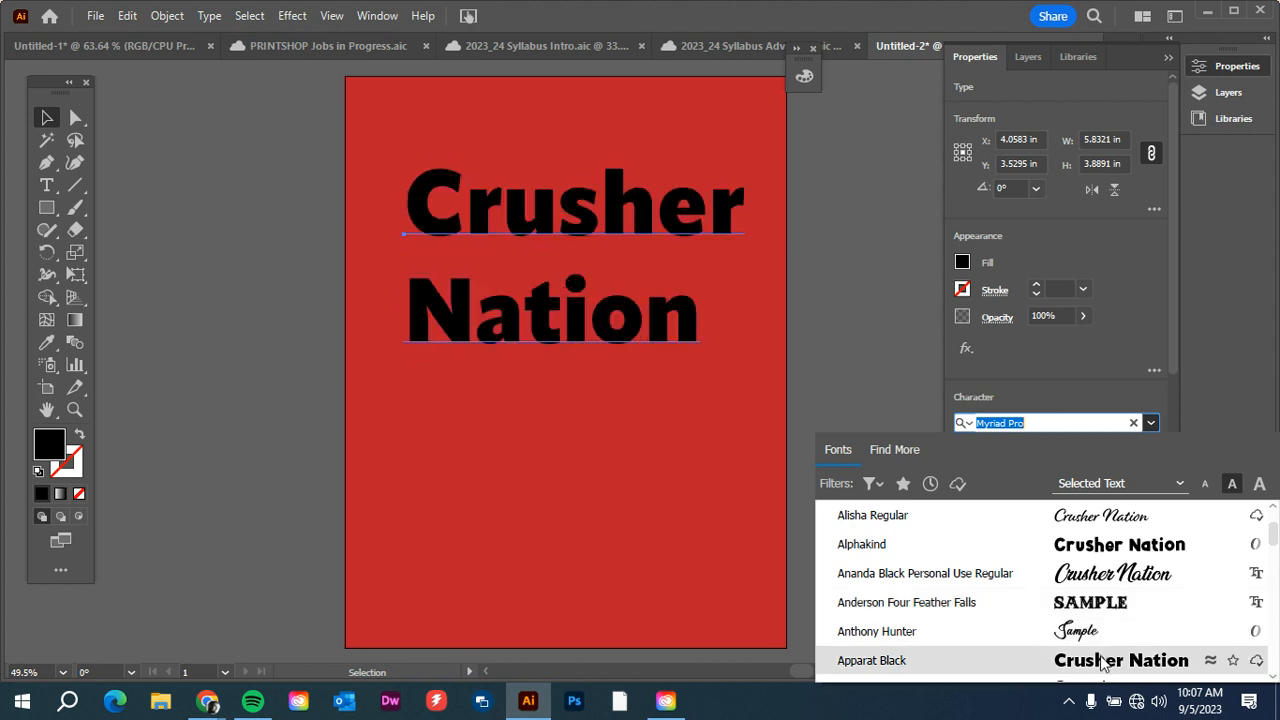
scroll(1103, 662, "down", 1)
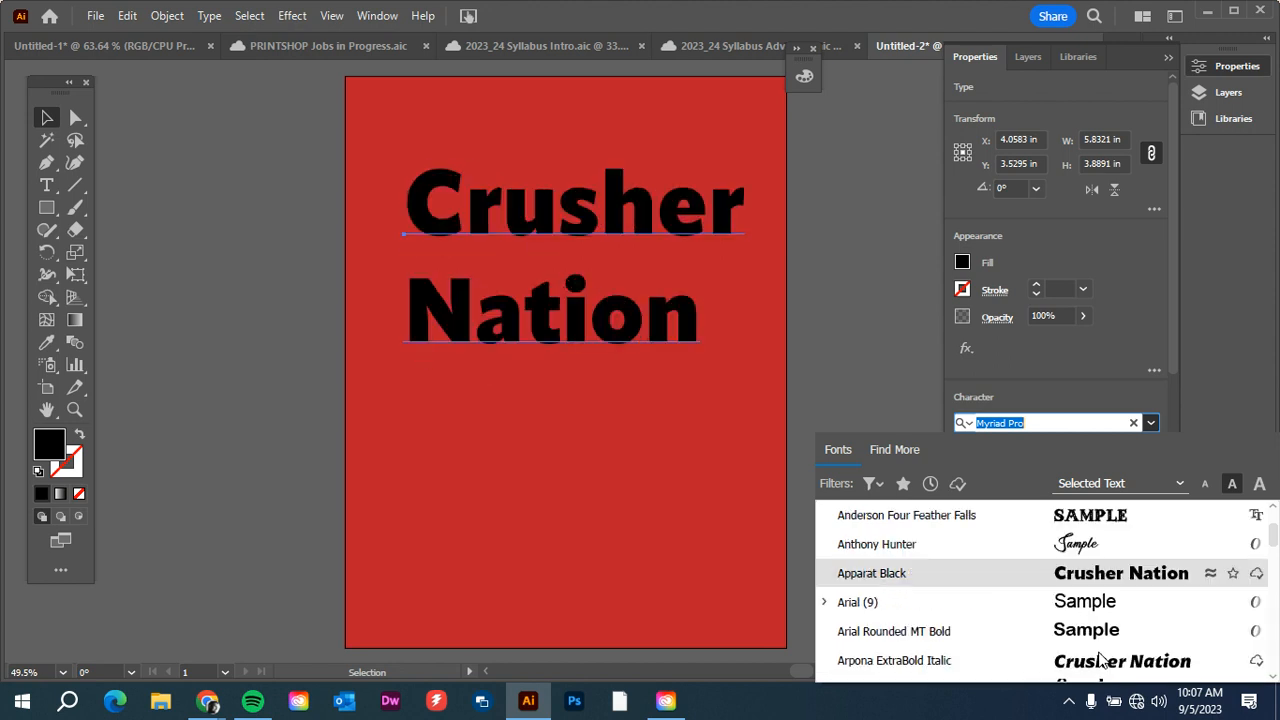
scroll(1103, 662, "down", 1)
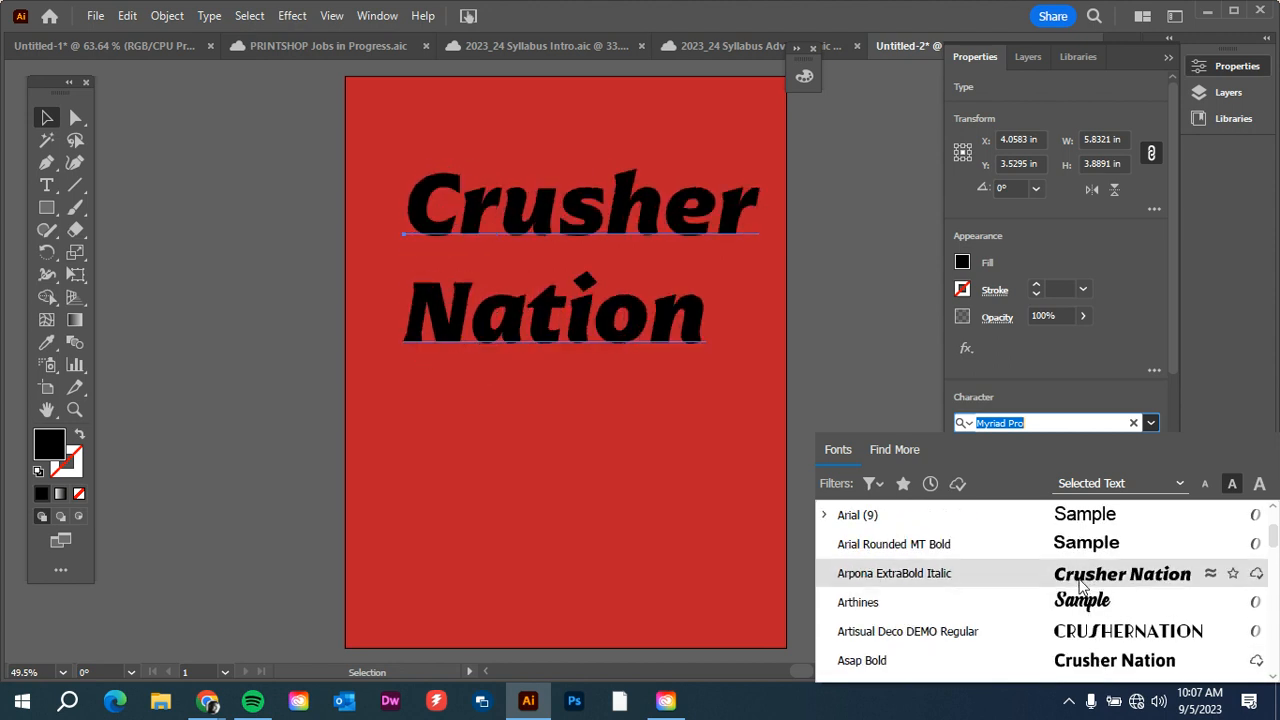
scroll(1080, 585, "down", 1)
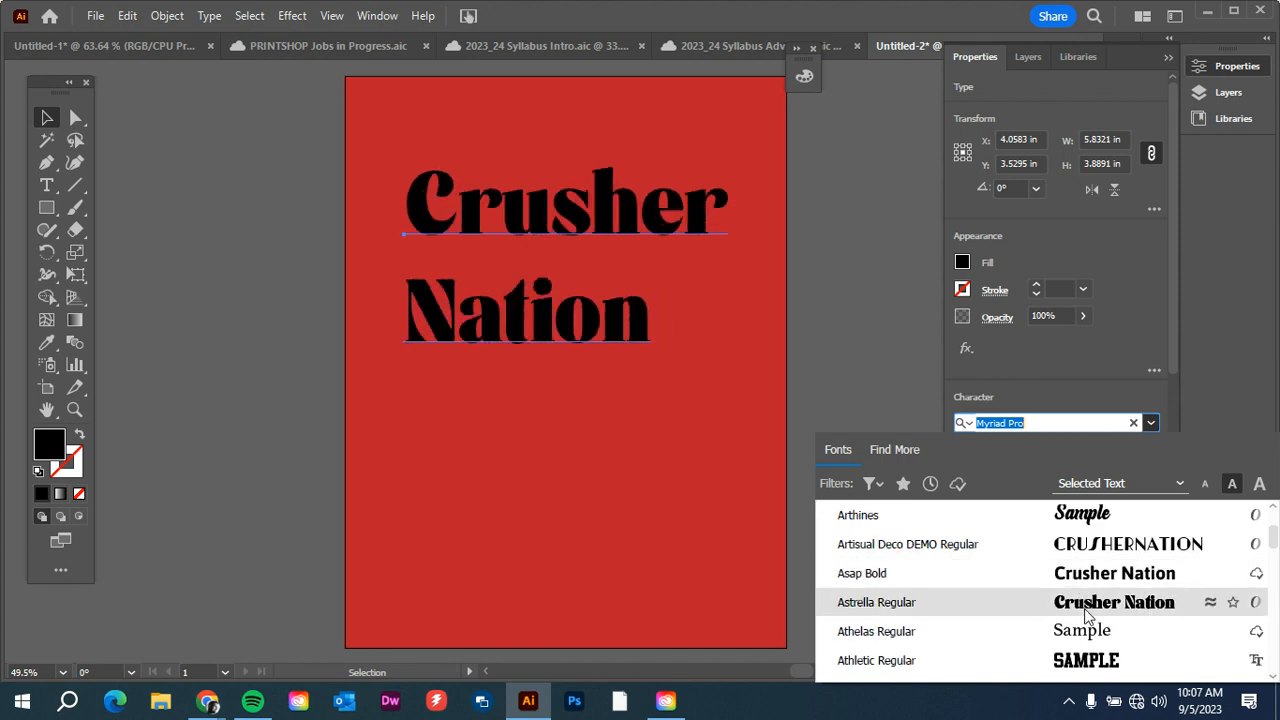
left_click(1085, 603)
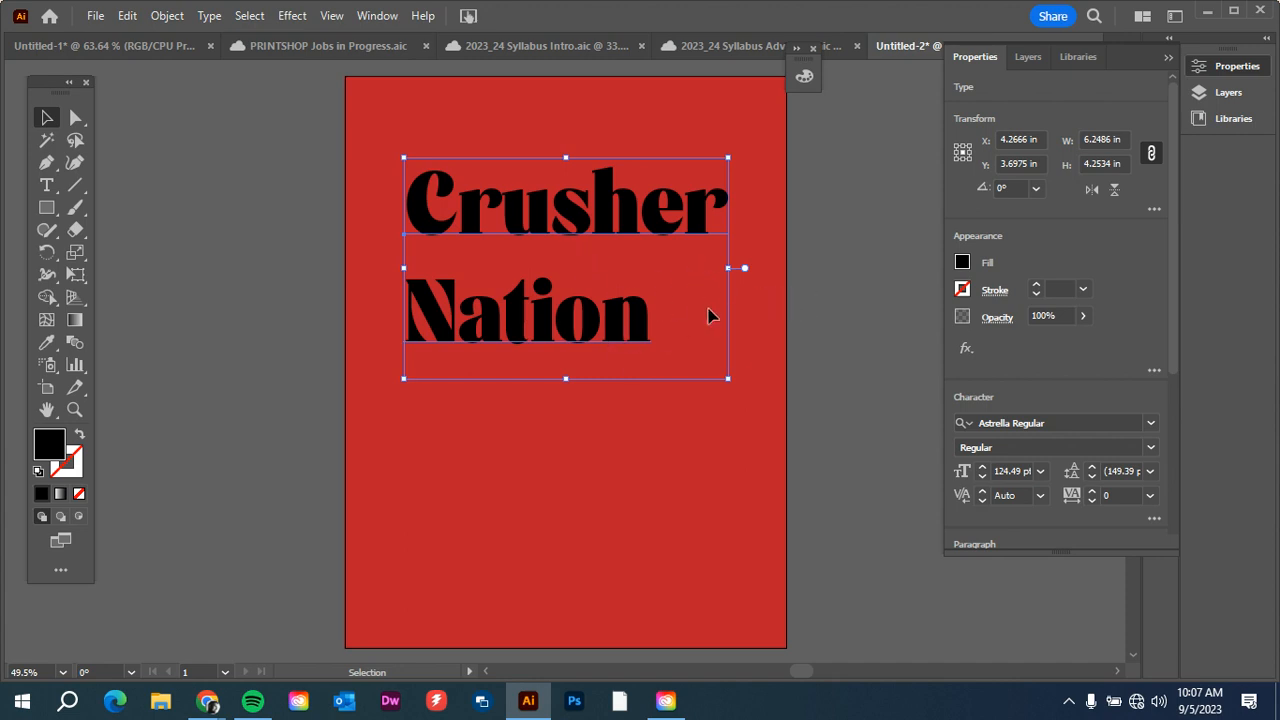
Reselect the "Crusher Nation" text and display its Appearance attributes close beside the lettering.
left_click(826, 312)
left_click(644, 330)
left_click(377, 17)
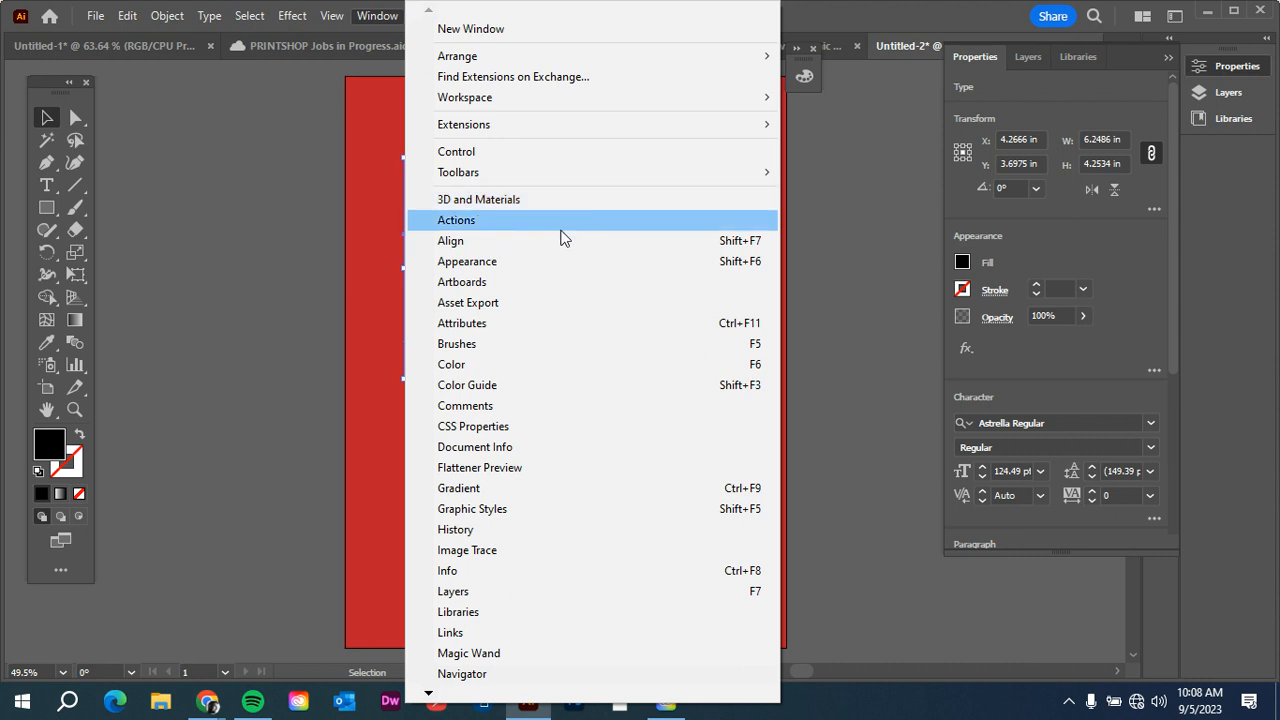
left_click(463, 264)
left_click_drag(1046, 189, 867, 107)
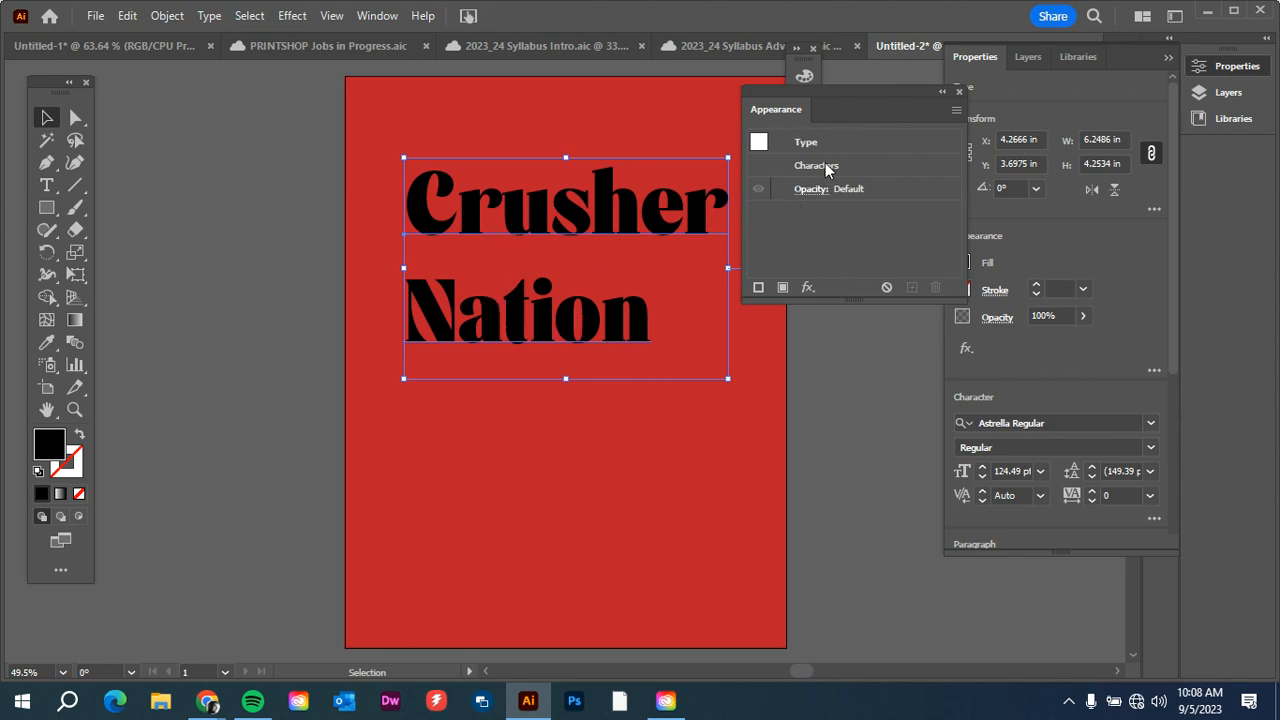
Add a new fill to the "Crusher Nation" text's appearance and color it CMYK Magenta.
left_click(842, 403)
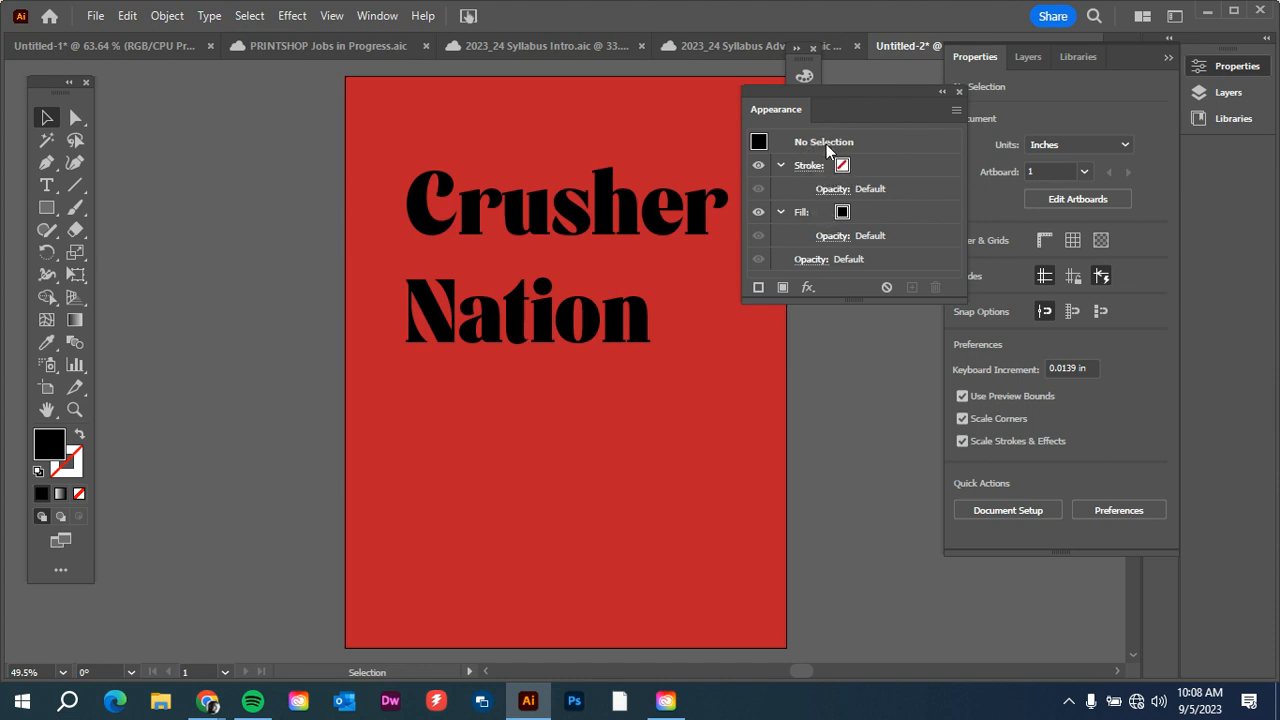
left_click(662, 212)
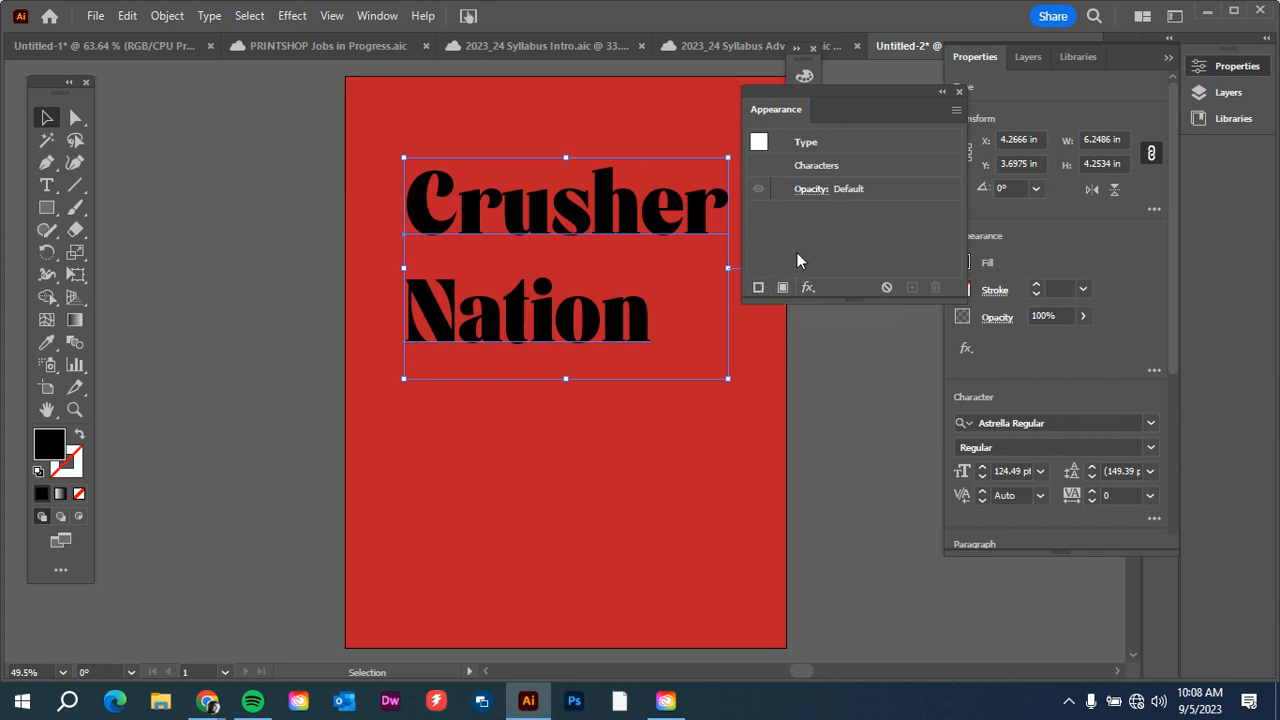
left_click(783, 287)
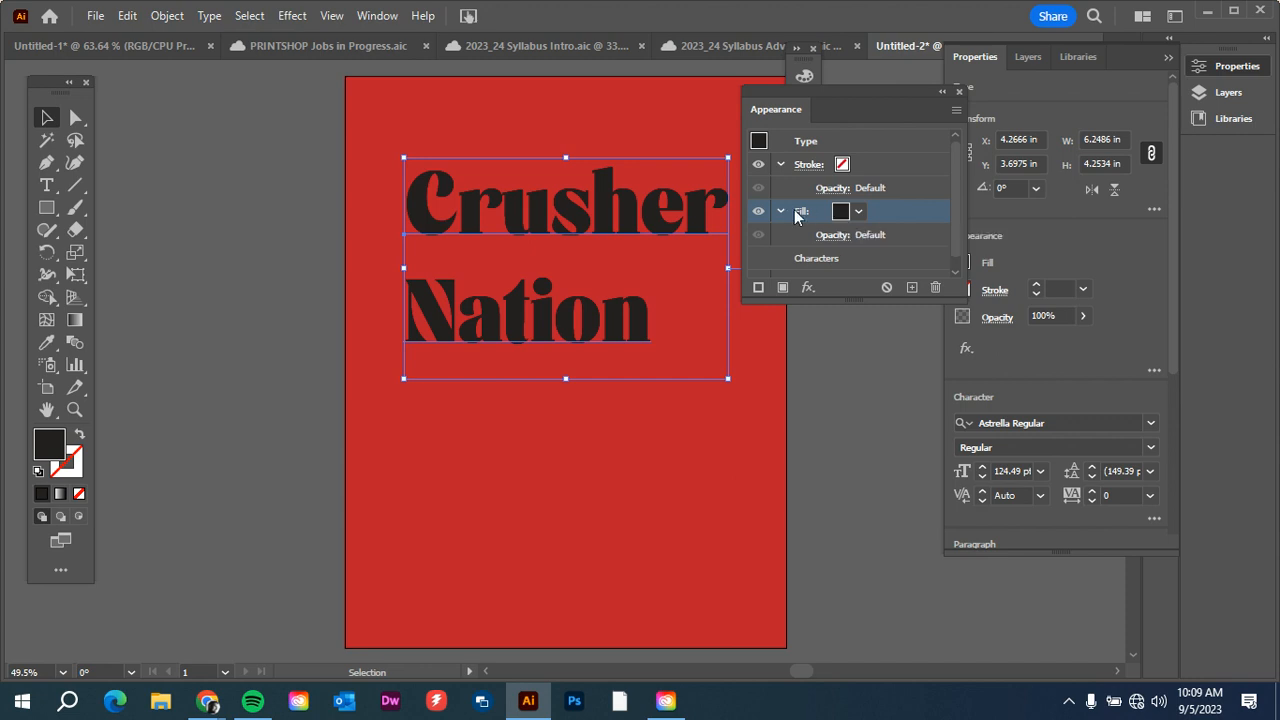
left_click(840, 213)
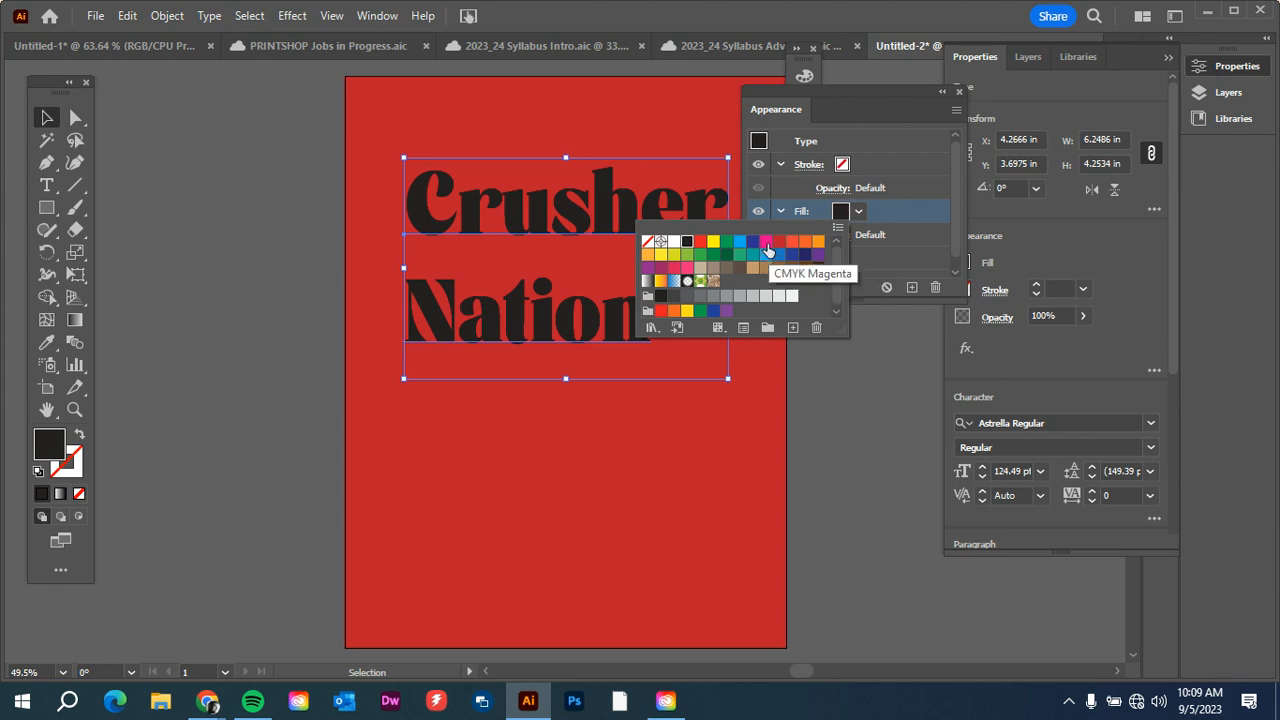
left_click(766, 243)
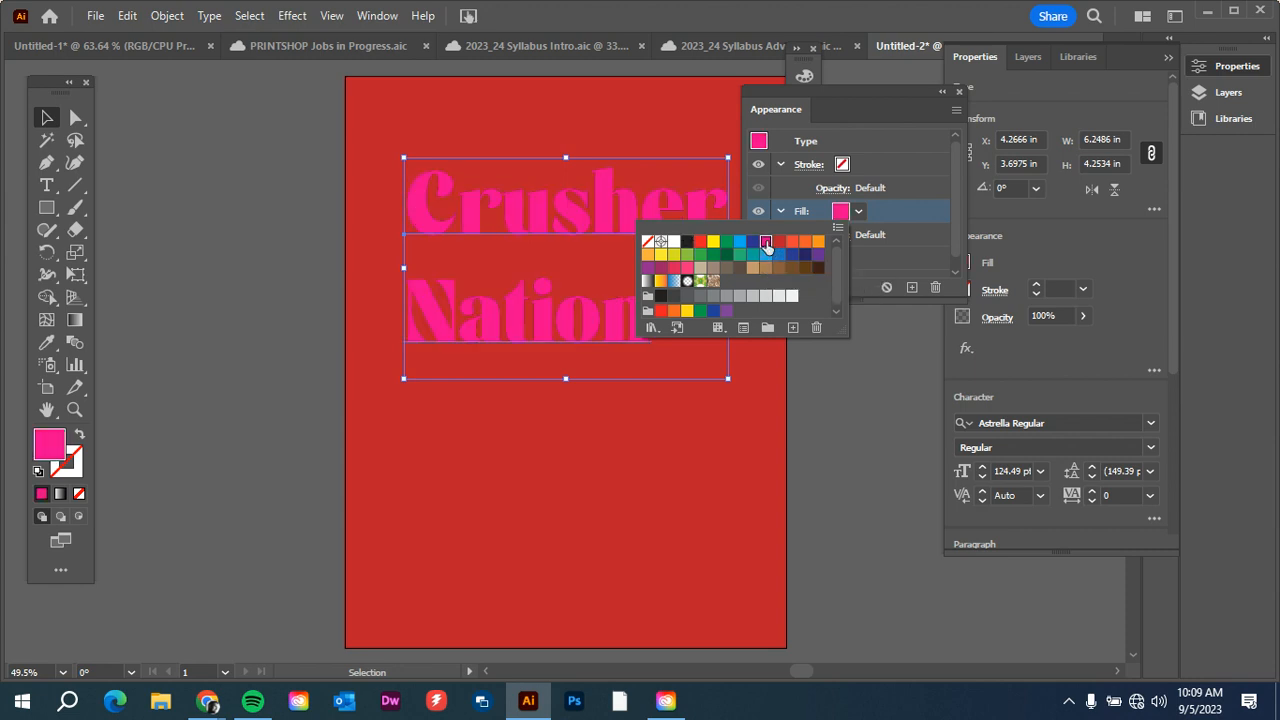
left_click(838, 211)
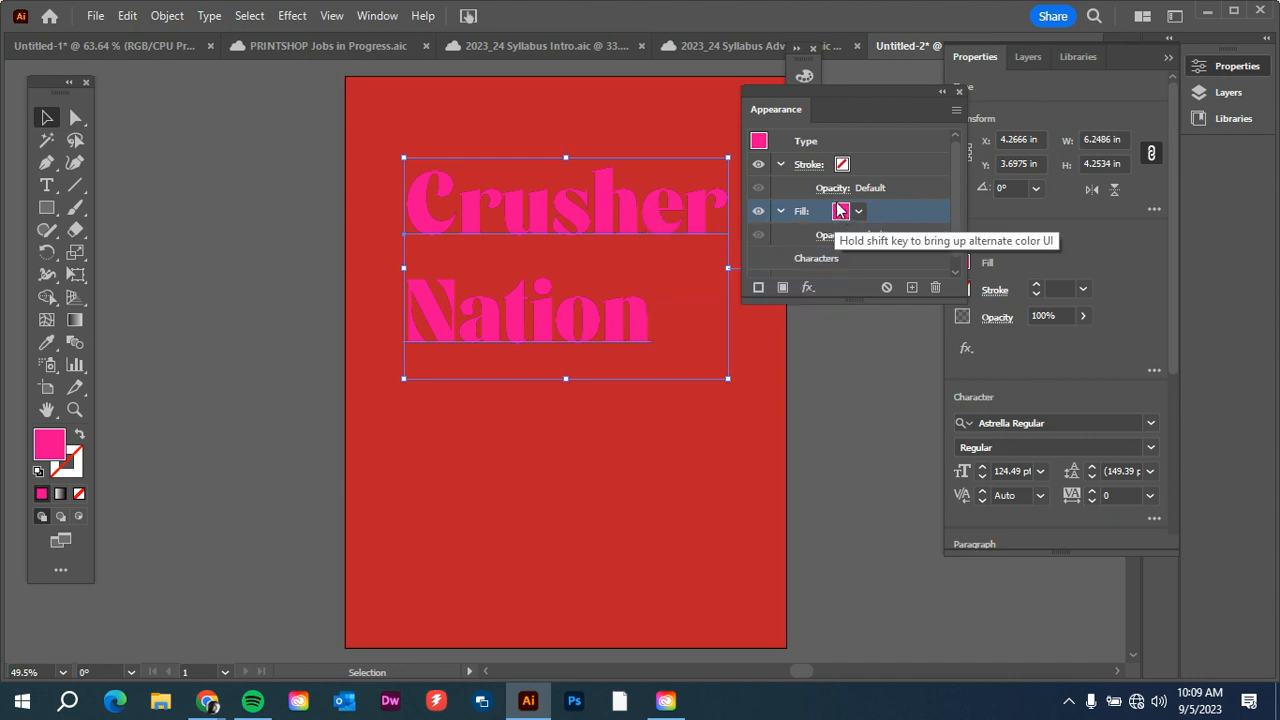
Give the "Crusher Nation" text a 1 pt yellow stroke in its appearance attributes.
left_click(843, 166)
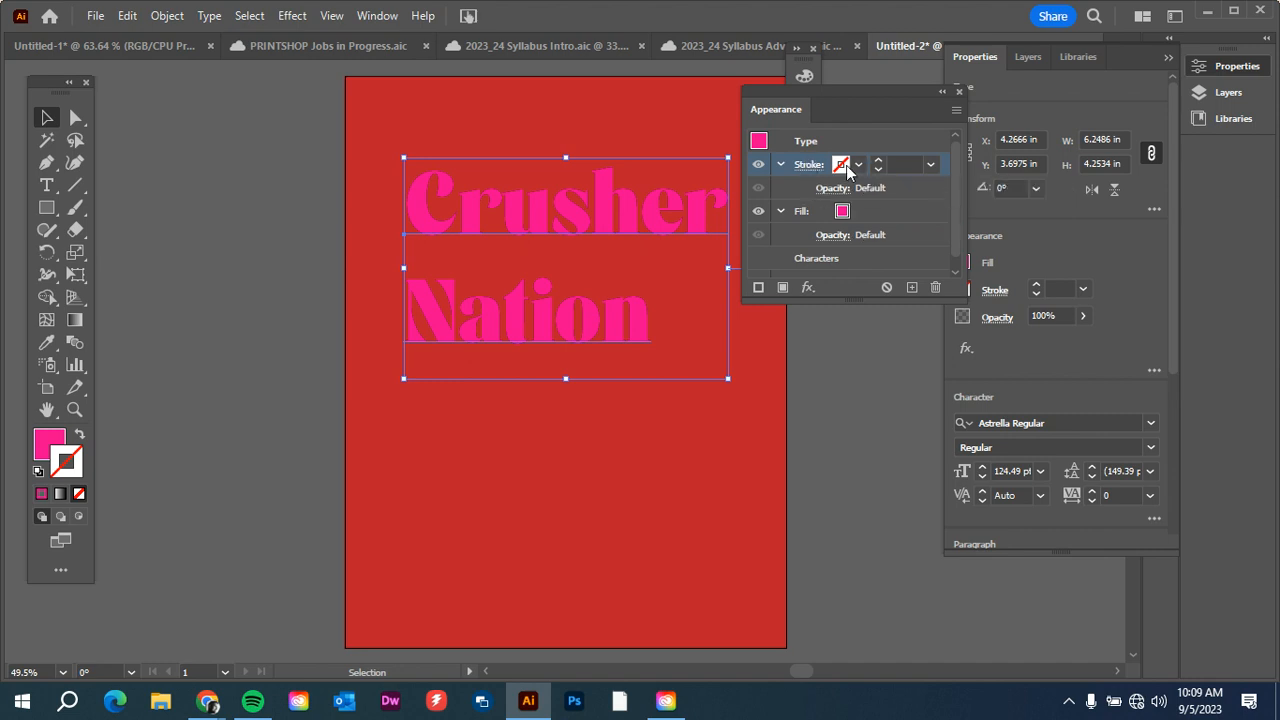
left_click(840, 165)
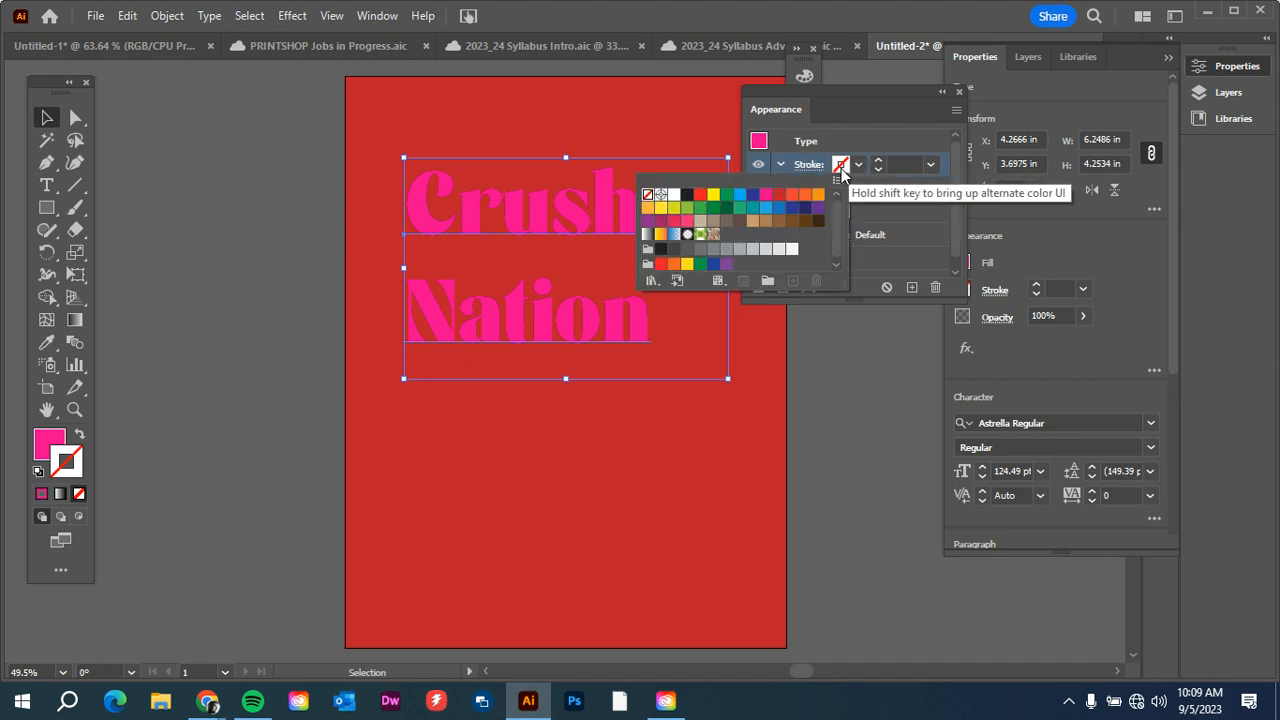
left_click(713, 195)
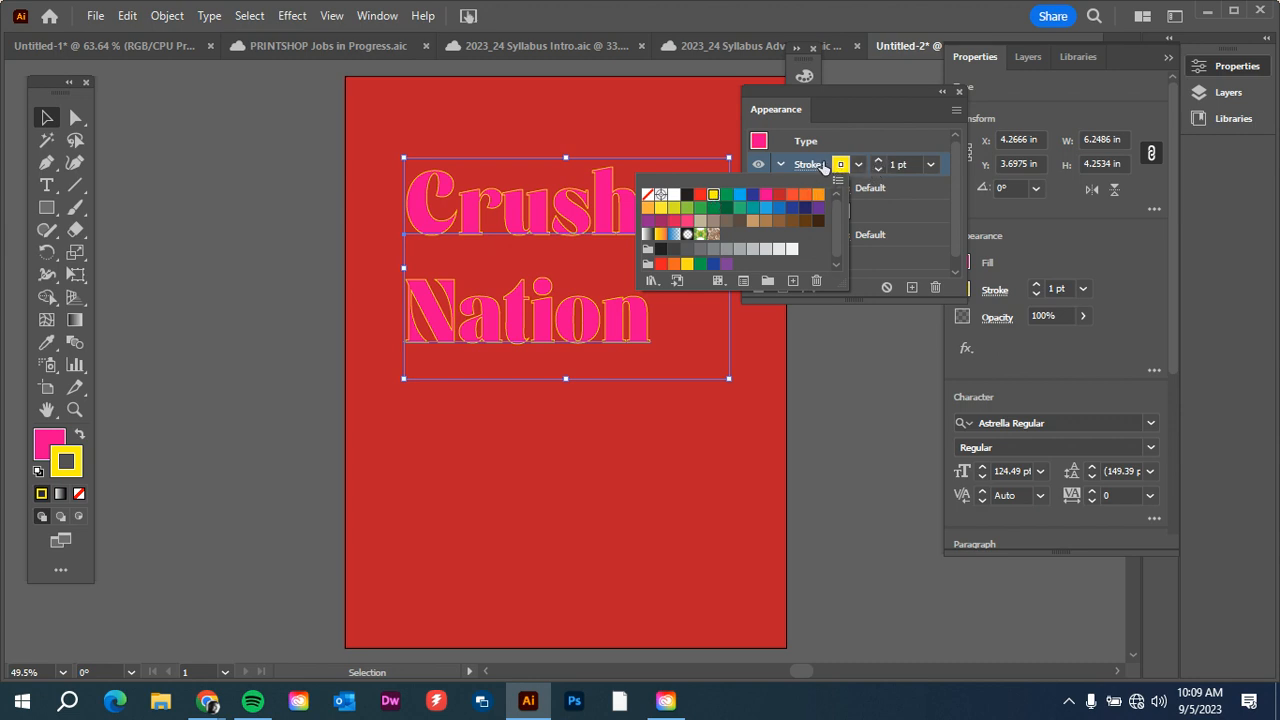
left_click(878, 165)
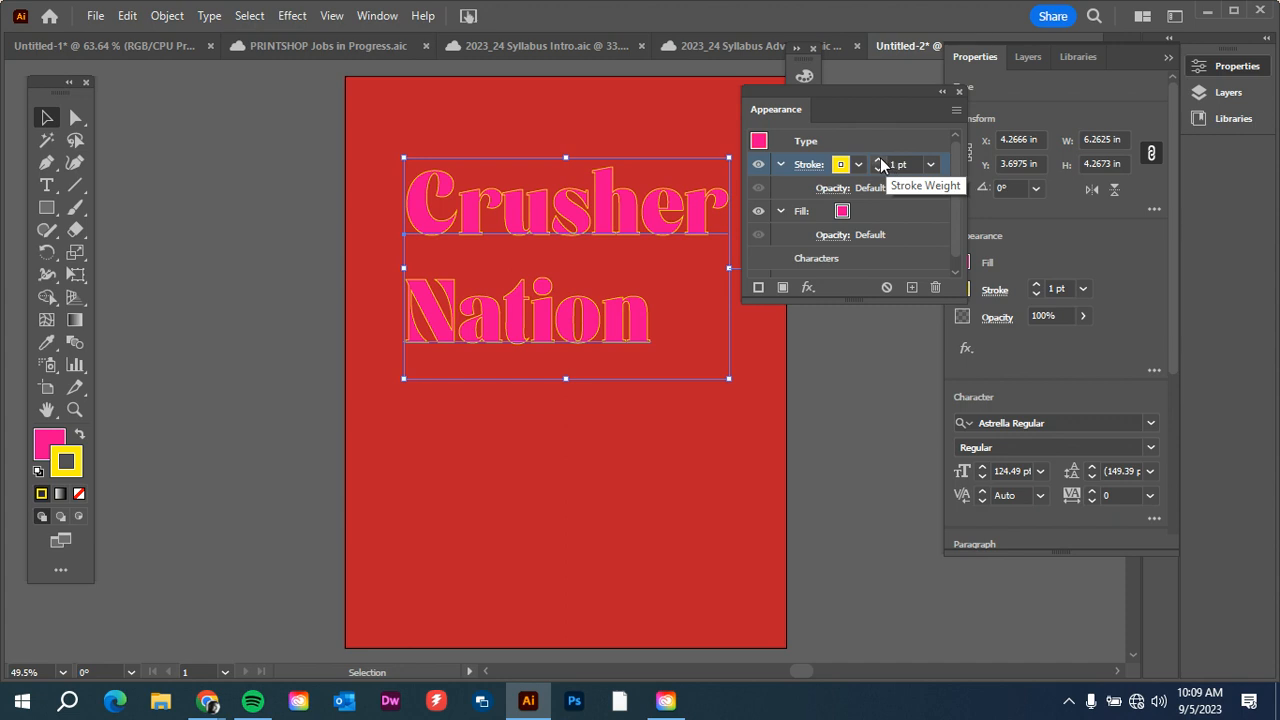
Thicken the yellow stroke of the "Crusher Nation" text to 13 pt and stack the magenta fill above it.
left_click(879, 161)
left_click(879, 161)
left_click(879, 161)
left_click(879, 161)
left_click(879, 161)
left_click(879, 161)
left_click(879, 161)
left_click(879, 161)
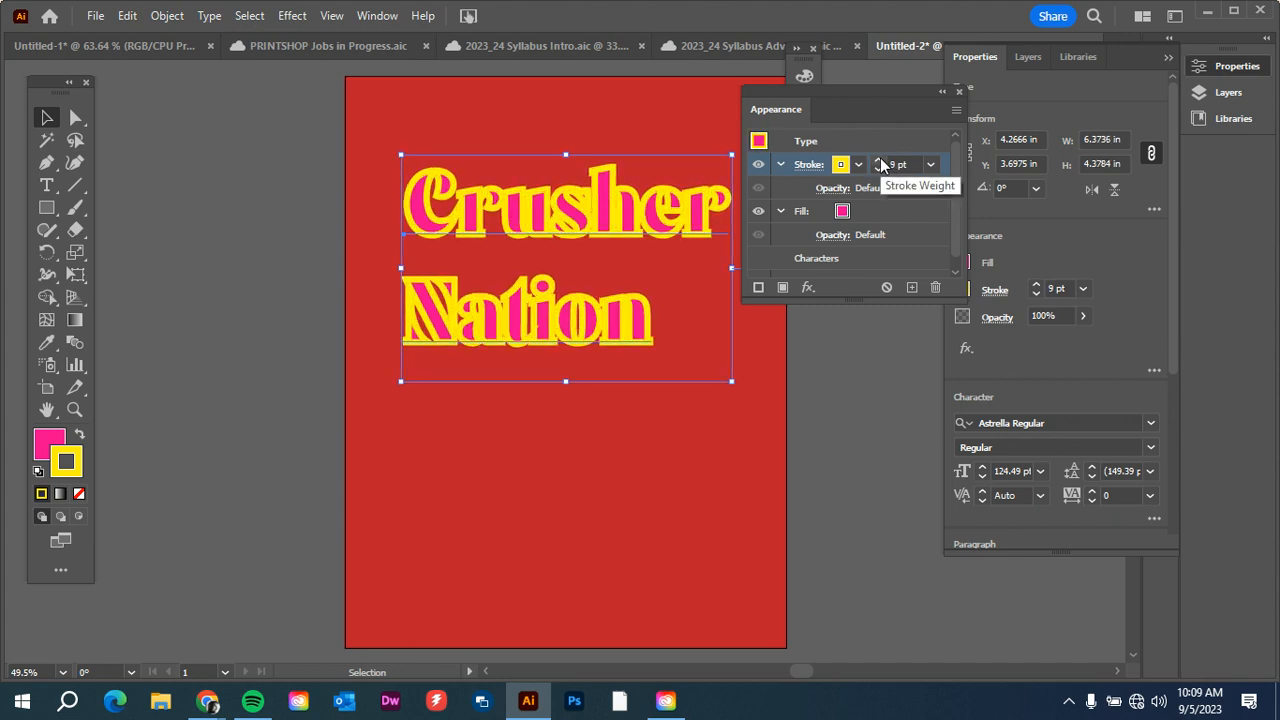
left_click(879, 161)
left_click(879, 161)
left_click(879, 161)
left_click(879, 161)
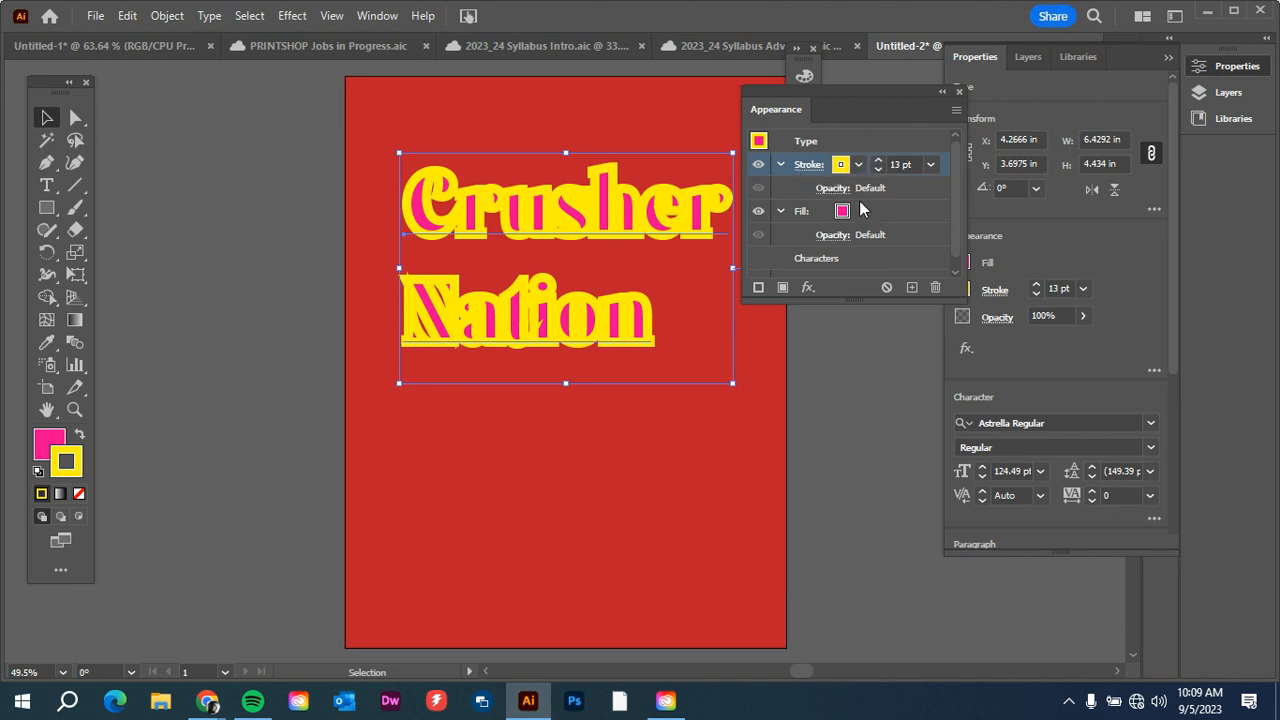
left_click(887, 213)
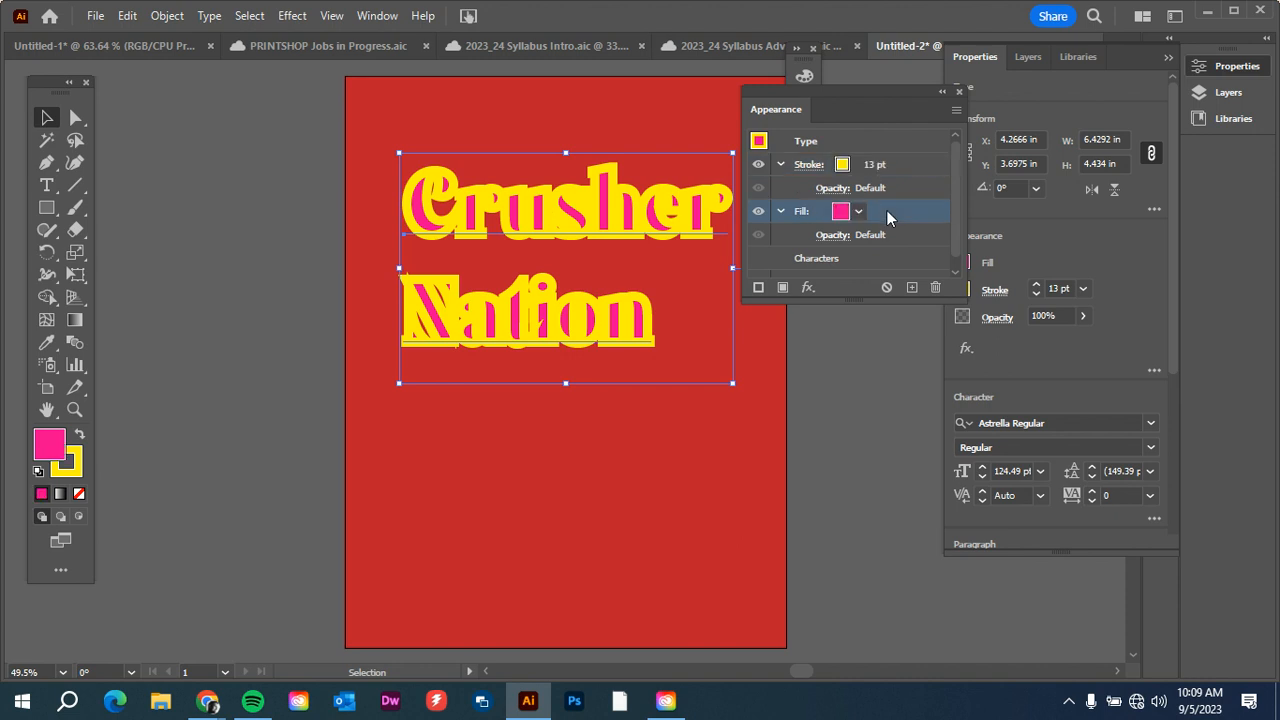
left_click_drag(887, 215, 877, 160)
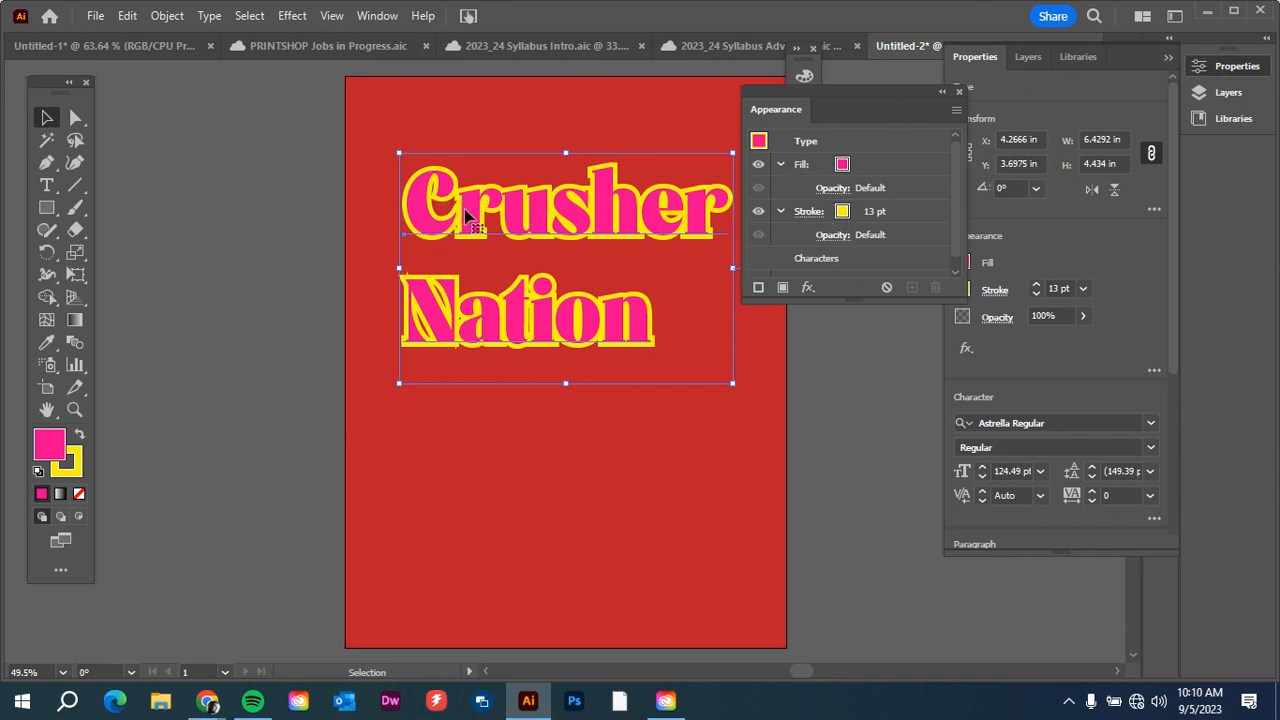
Raise the weight of the text's yellow stroke to 34 pt.
left_click(889, 212)
left_click(877, 207)
left_click(877, 207)
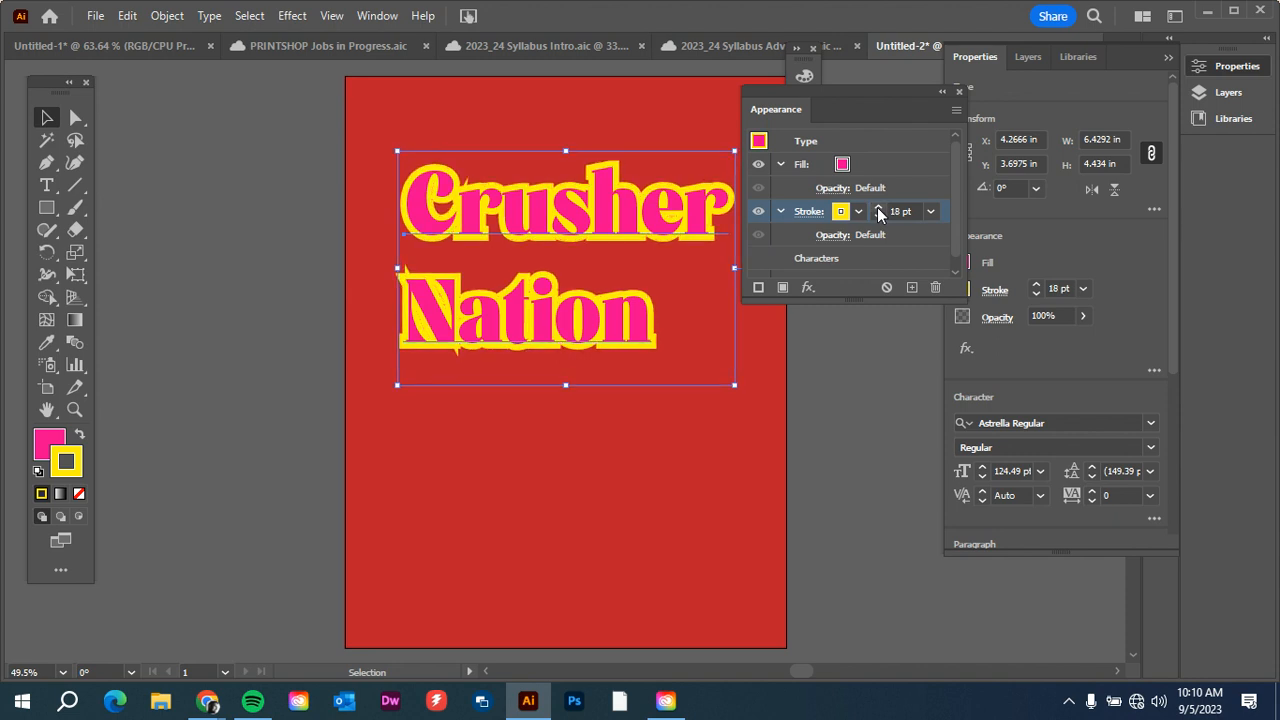
left_click(877, 207)
left_click(877, 207)
left_click(877, 207)
left_click(877, 207)
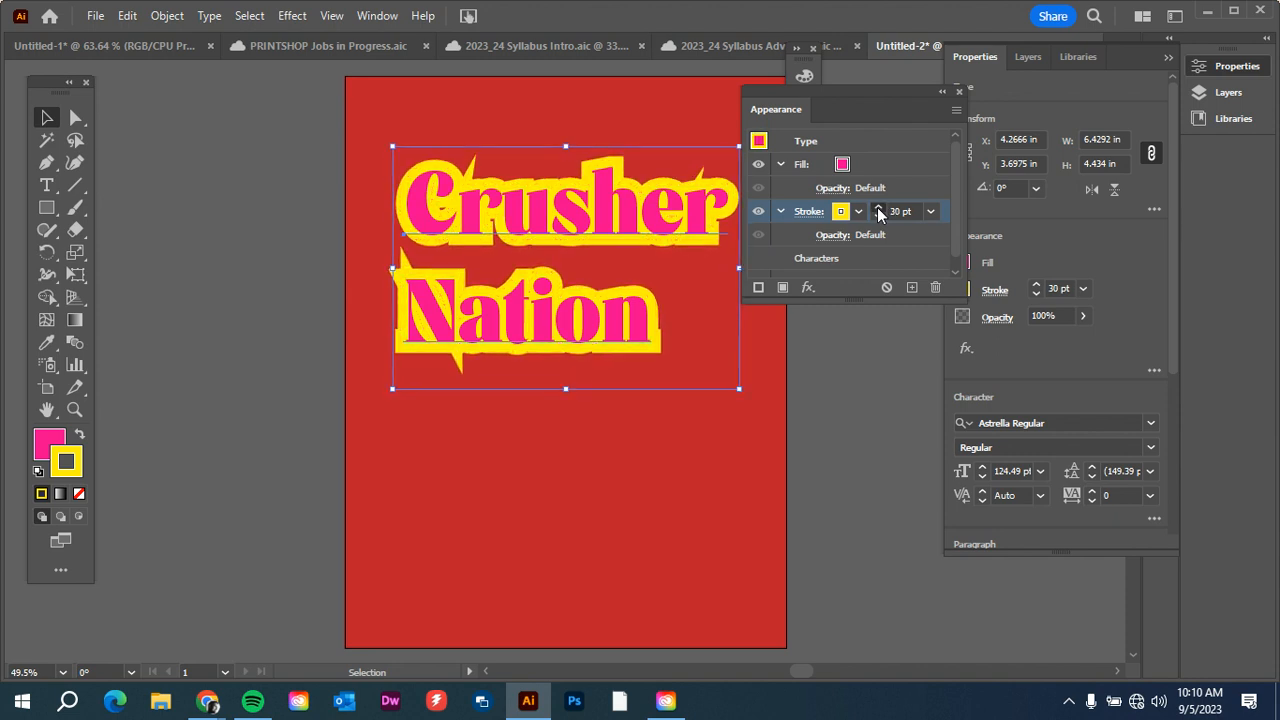
left_click(877, 207)
left_click(877, 207)
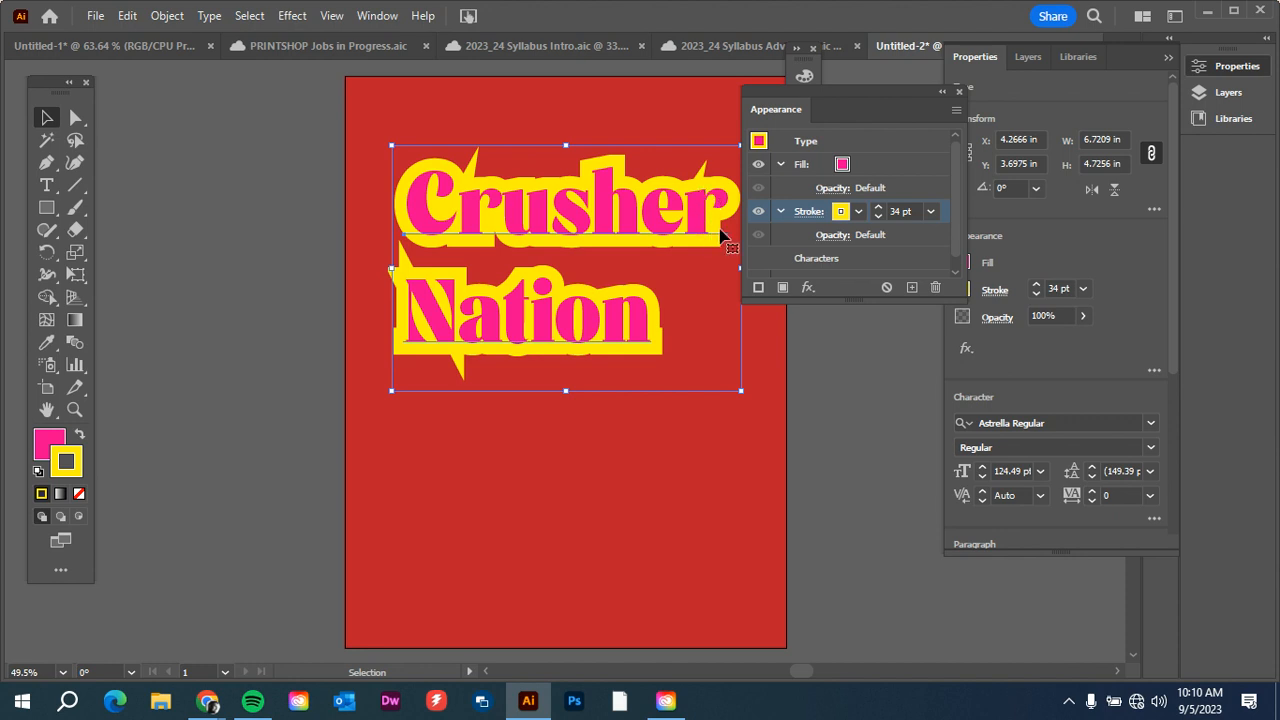
Give the yellow stroke a round cap and round join corners.
left_click(810, 216)
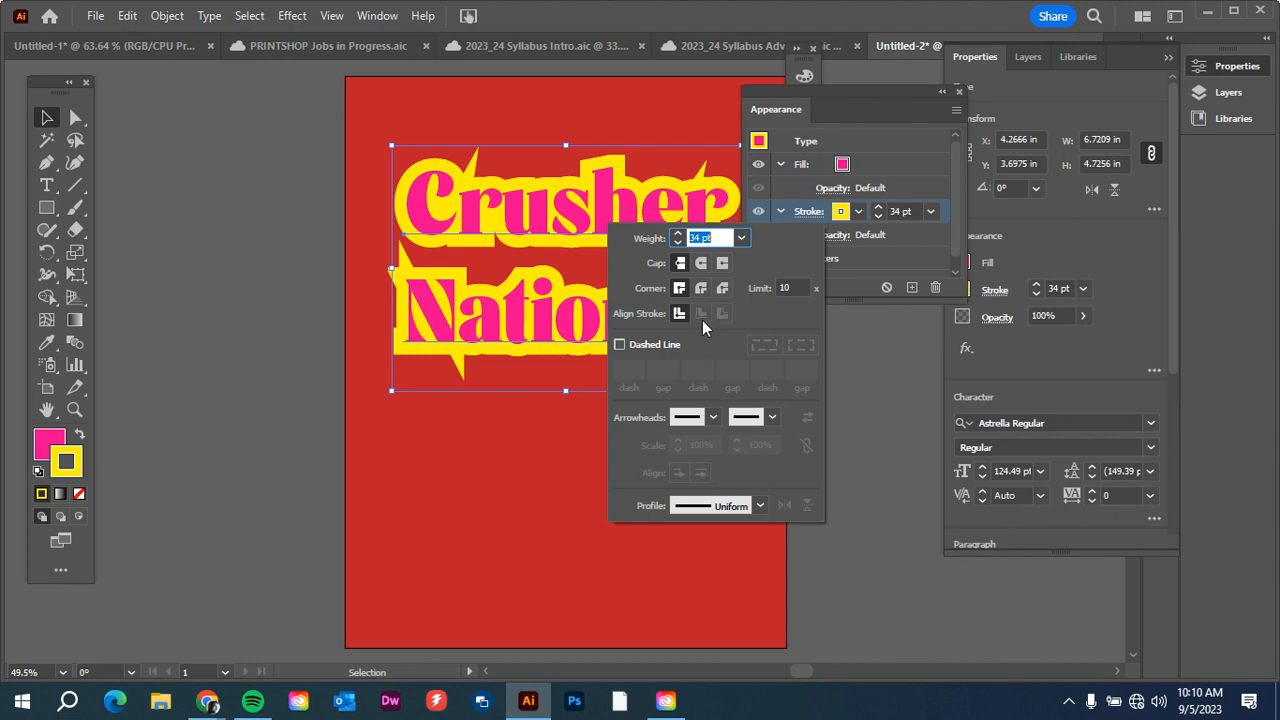
left_click(701, 263)
left_click(701, 263)
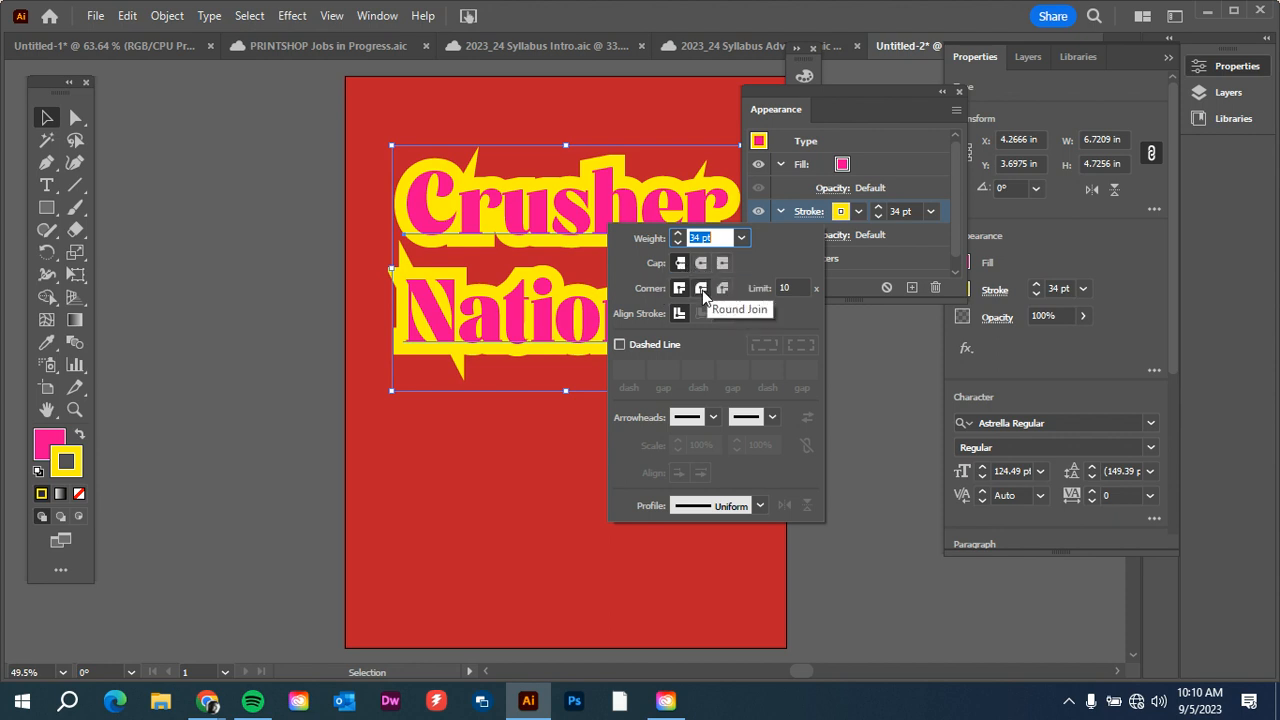
left_click(702, 290)
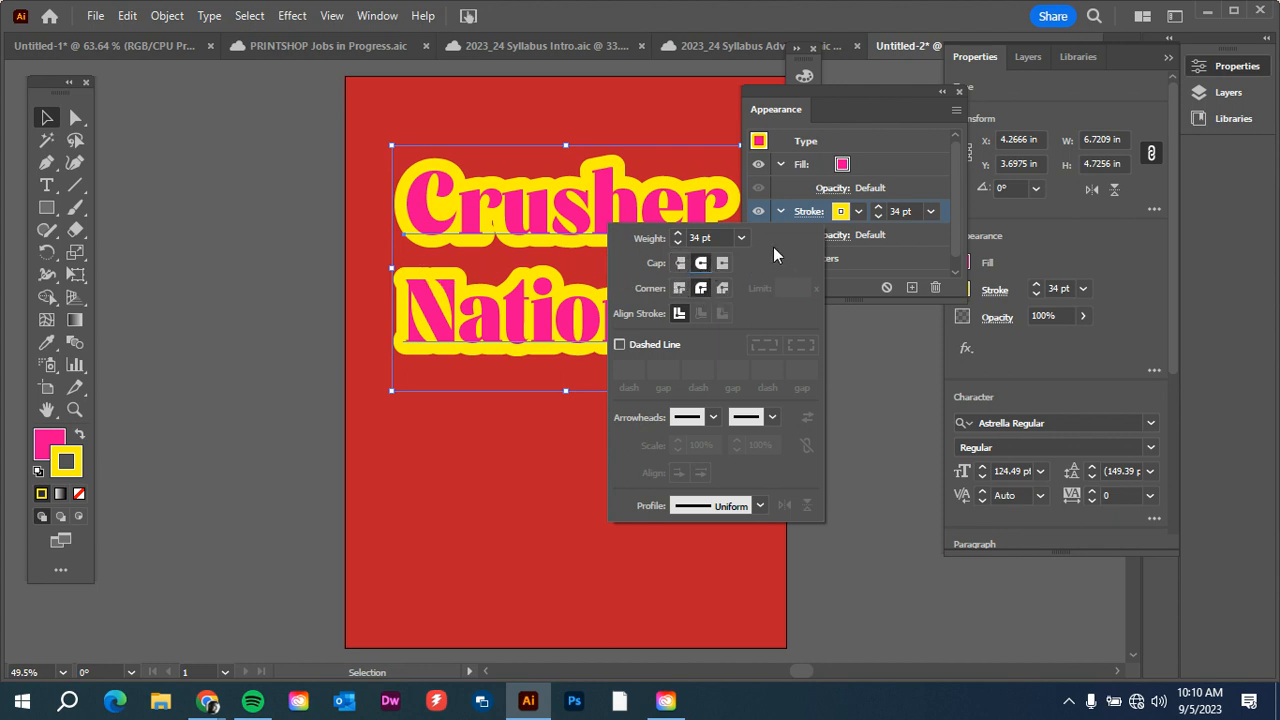
Reduce the yellow stroke's weight to 18 pt and close the stroke options.
left_click(680, 243)
left_click(680, 243)
left_click(680, 243)
left_click(680, 243)
left_click(680, 243)
left_click(680, 243)
left_click(680, 243)
left_click(680, 243)
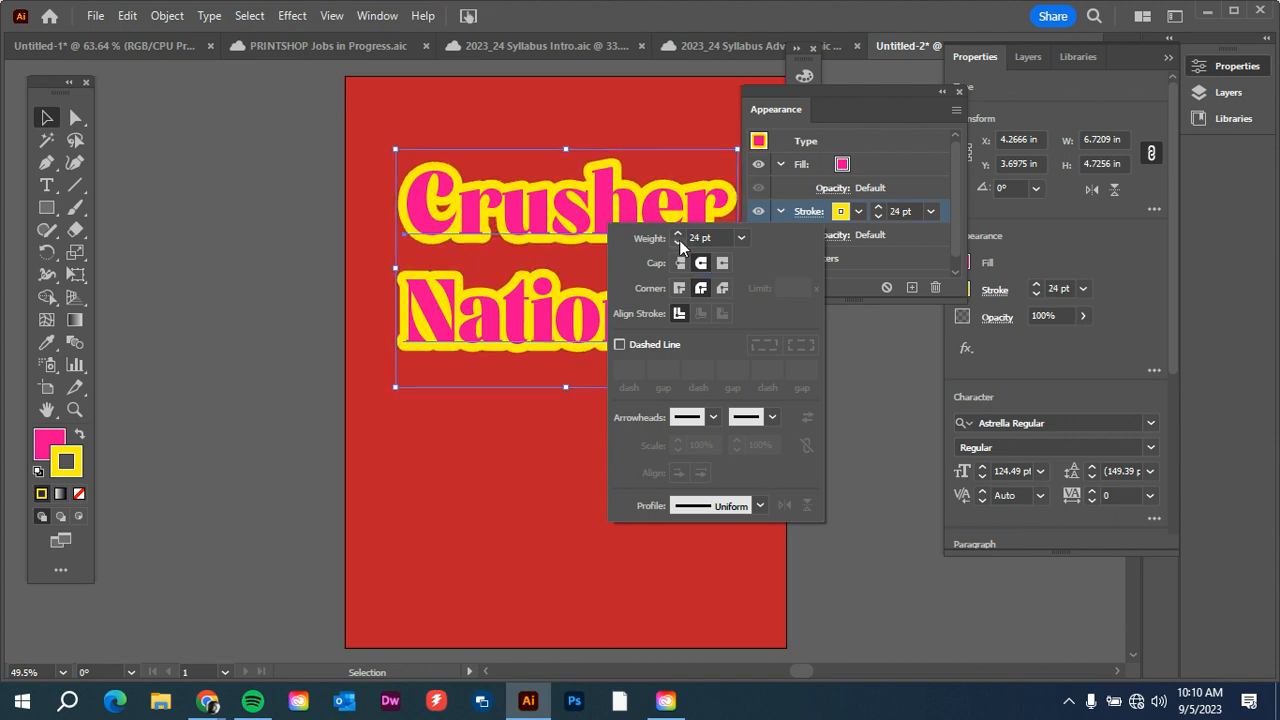
left_click(680, 243)
left_click(680, 243)
left_click(680, 243)
left_click(680, 243)
left_click(680, 243)
left_click(680, 243)
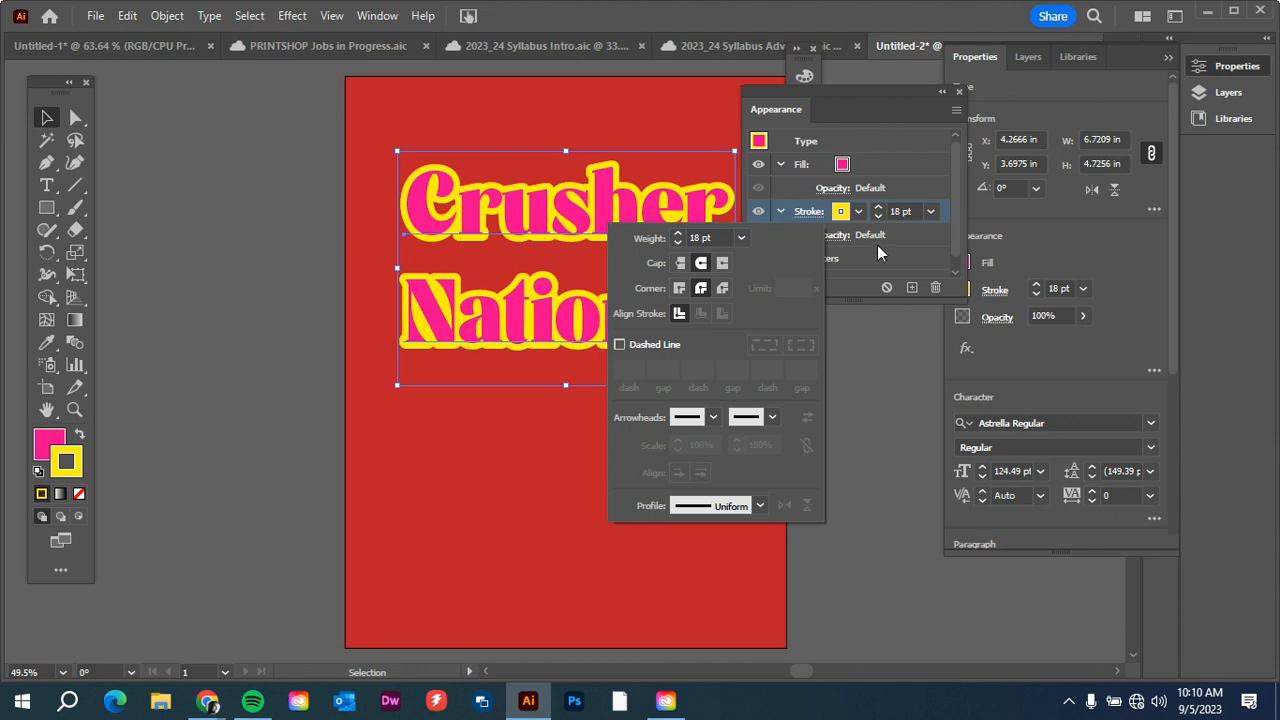
left_click(911, 161)
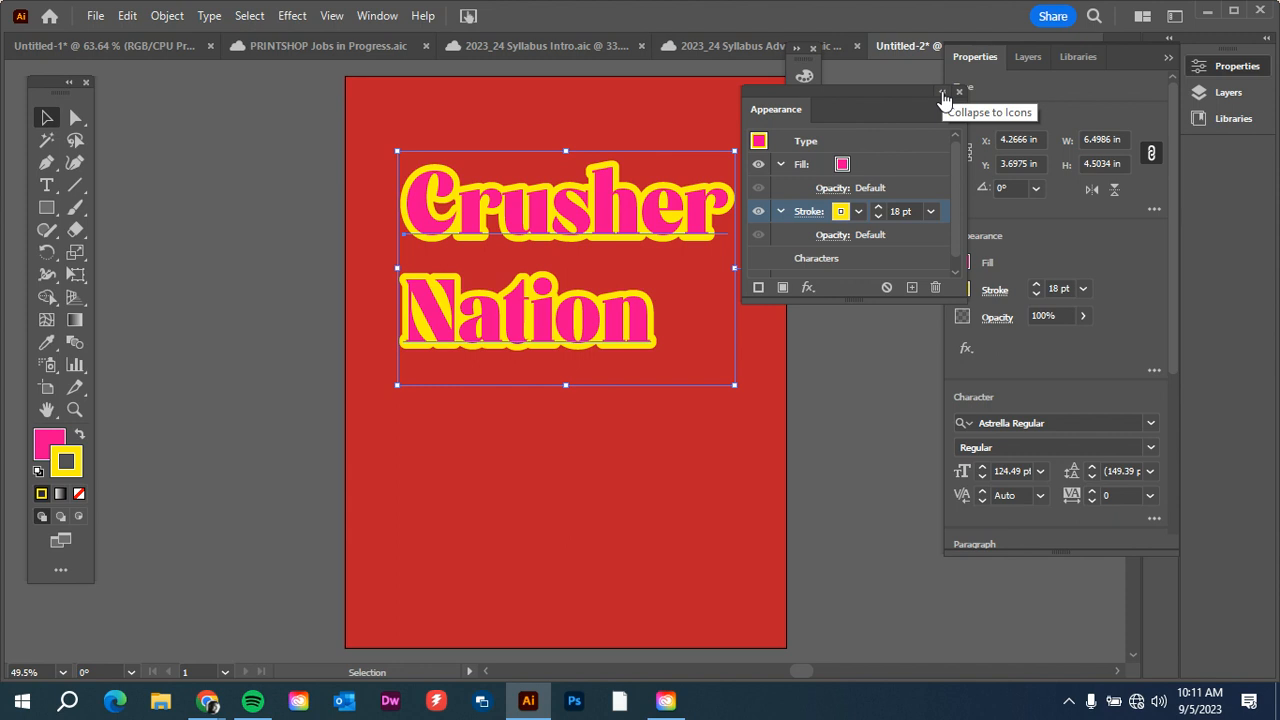
Deselect the text and move the Appearance attributes away from the poster.
left_click_drag(864, 93, 878, 82)
left_click(824, 369)
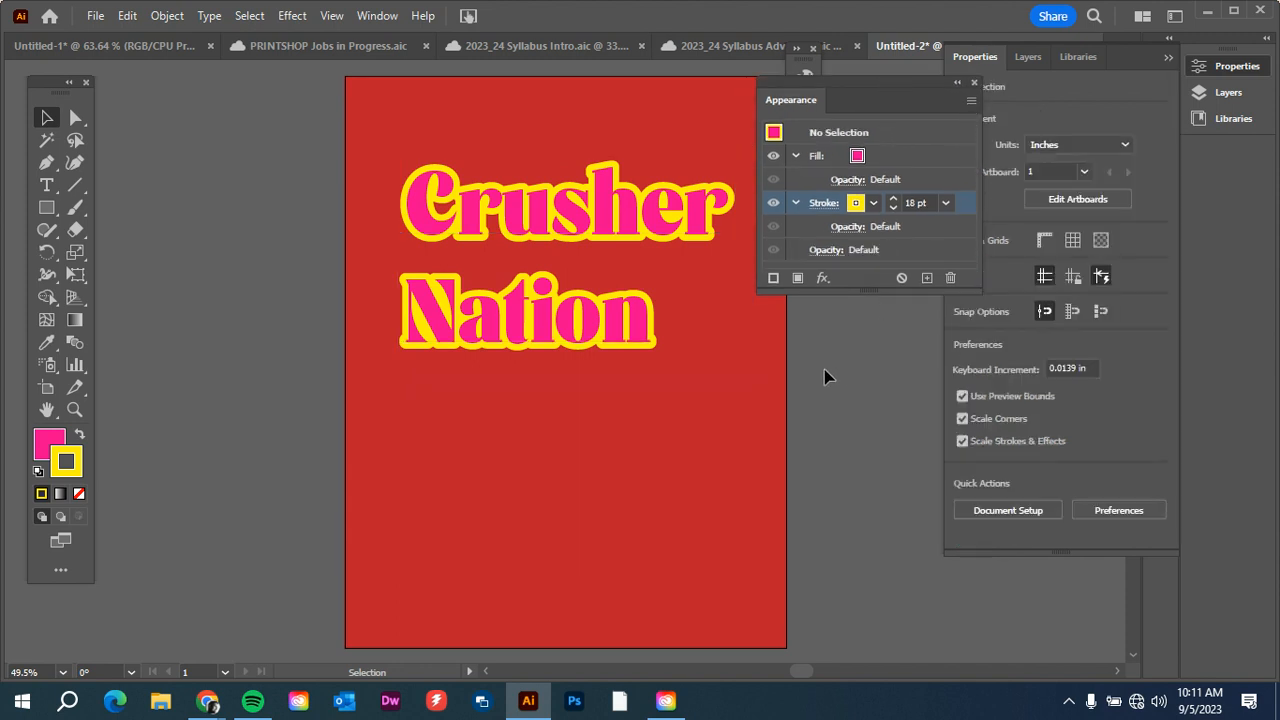
left_click_drag(858, 93, 910, 130)
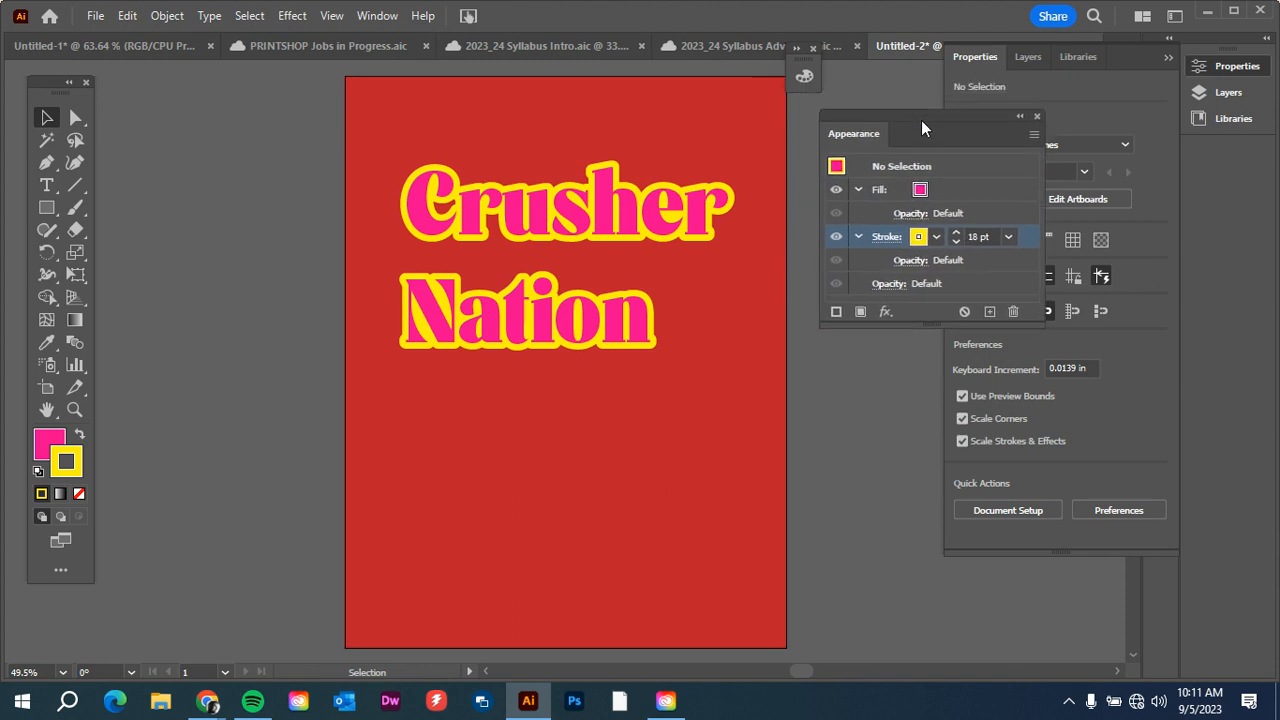
Move the "Crusher Nation" text up and place a duplicate of it in the lower half of the poster.
left_click_drag(584, 336, 572, 290)
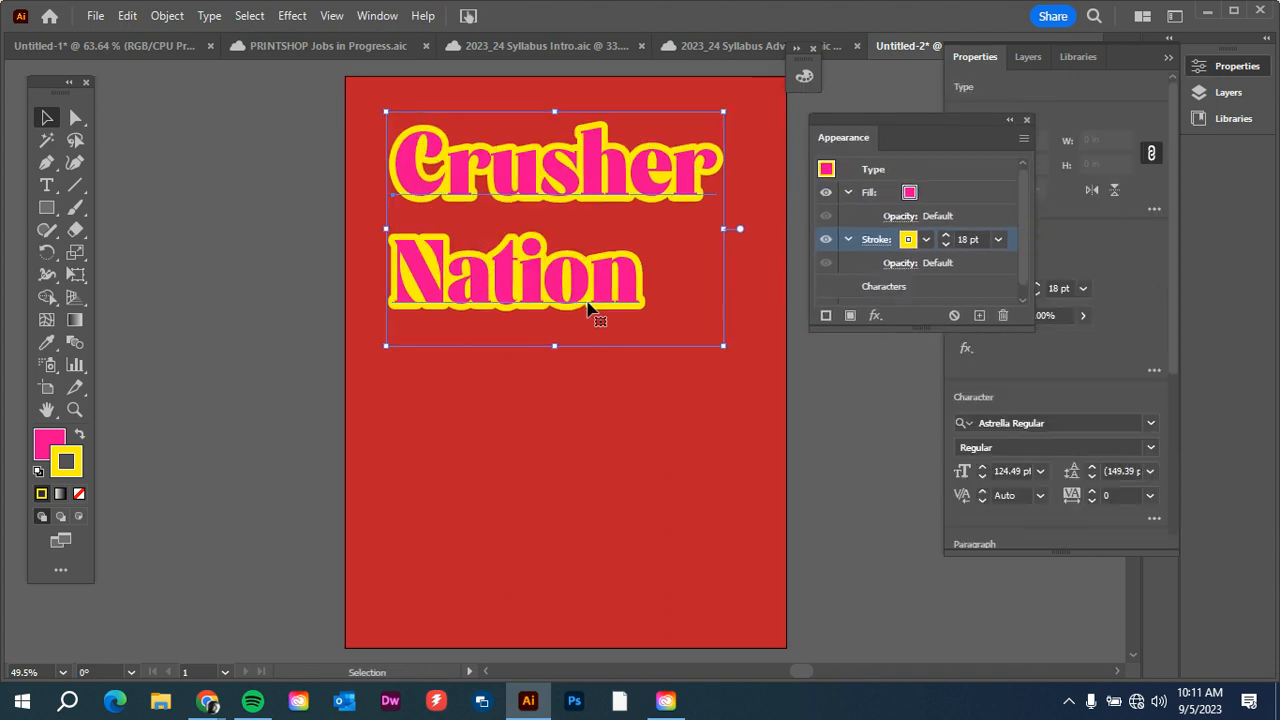
key("ctrl")
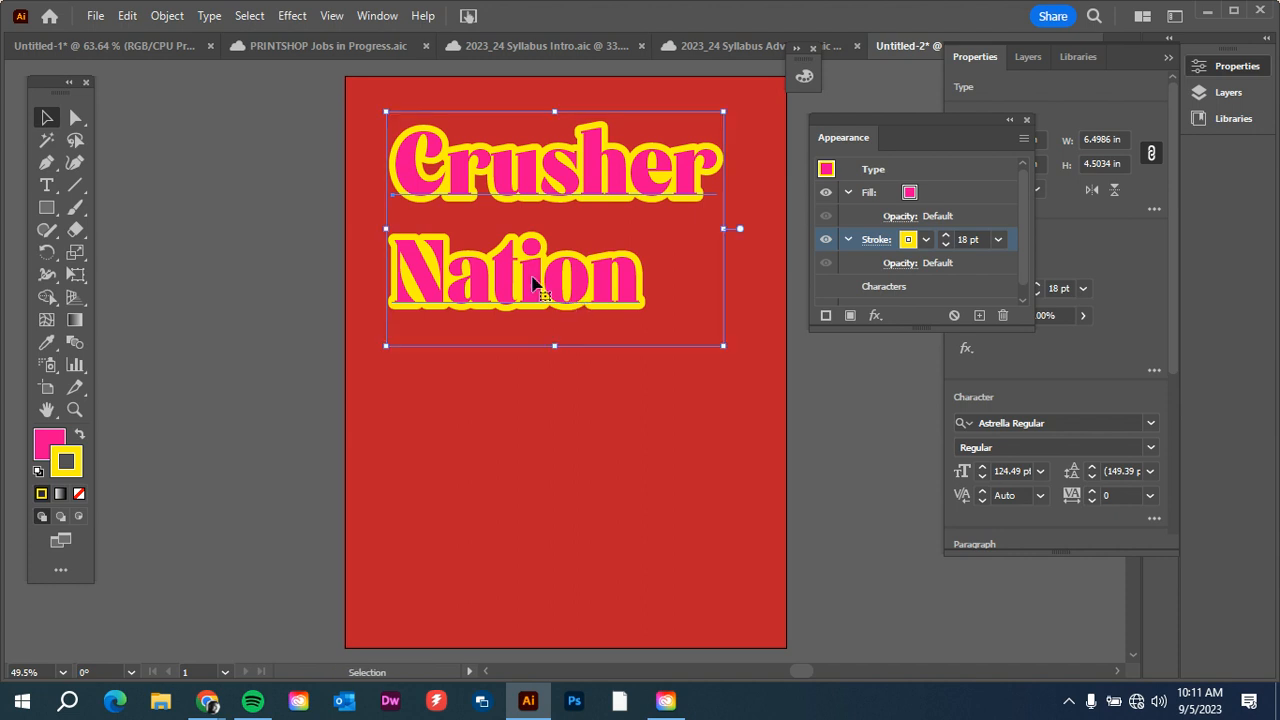
key("ctrl")
key("ctrl+v")
left_click_drag(557, 293, 566, 457)
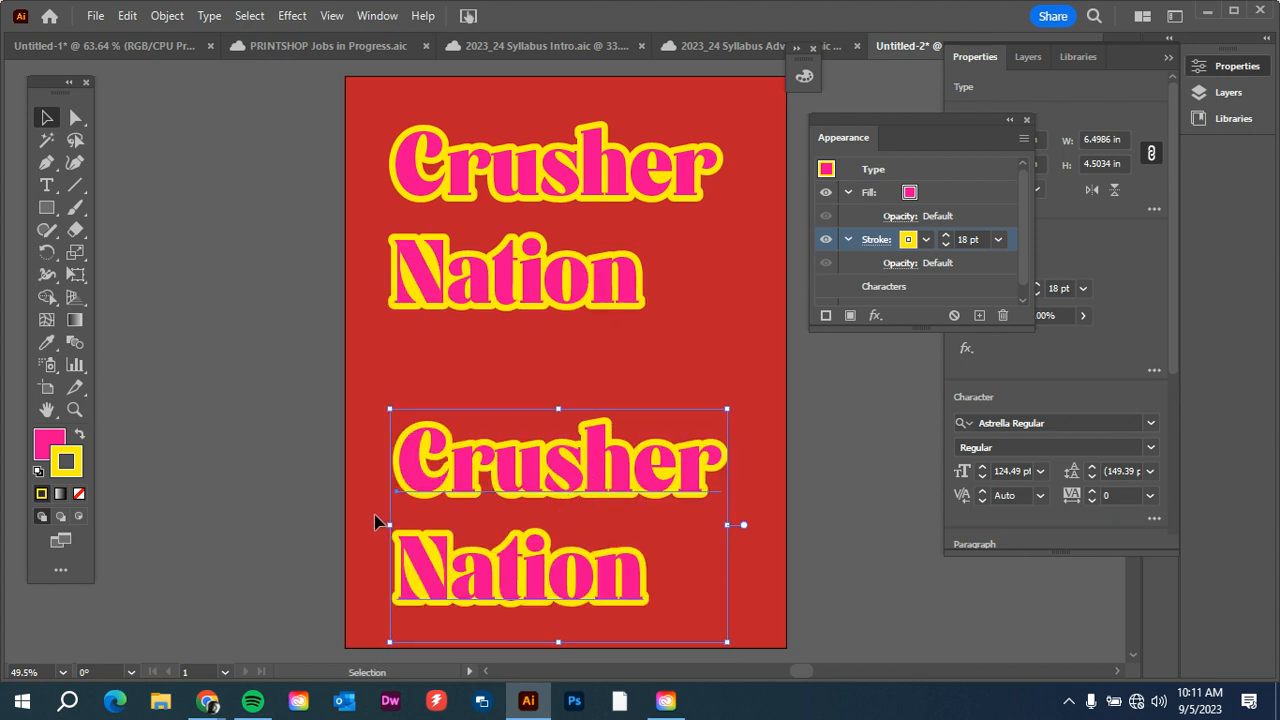
Replace the duplicate text's wording with "Vintage" and deselect it.
left_click(46, 185)
left_click_drag(637, 572, 358, 433)
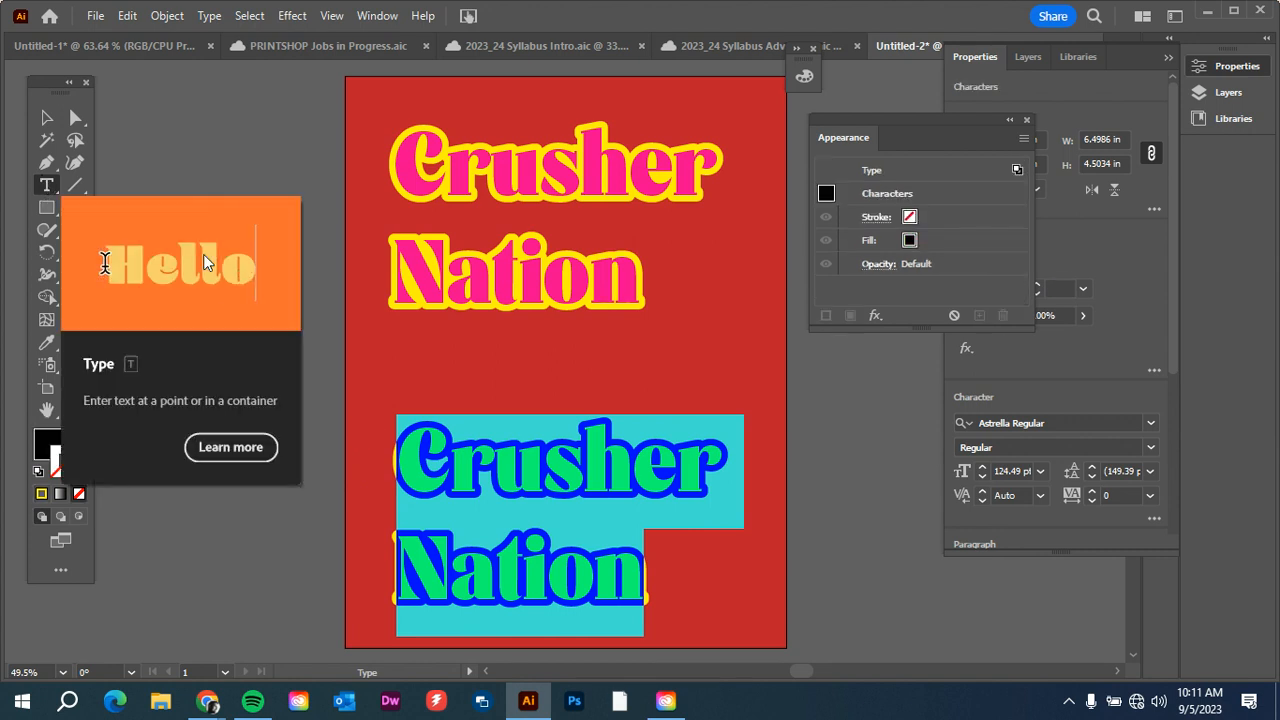
type("Vintage")
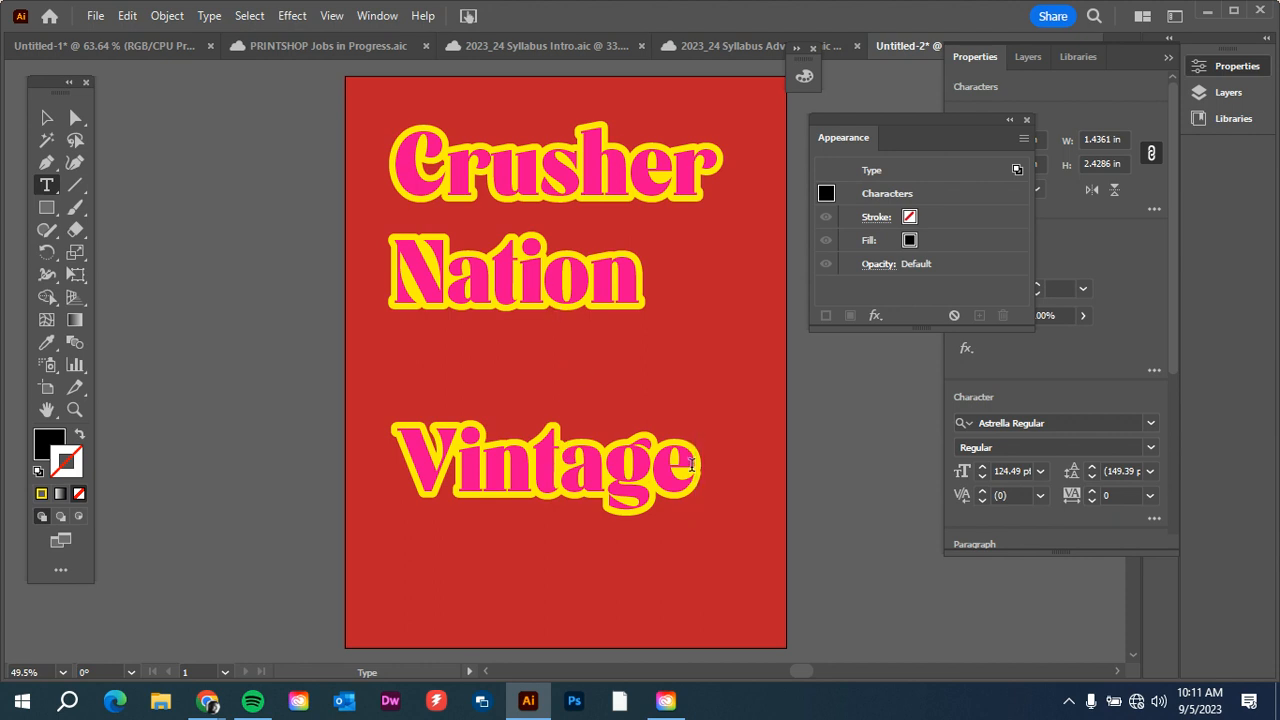
left_click(46, 117)
left_click(244, 227)
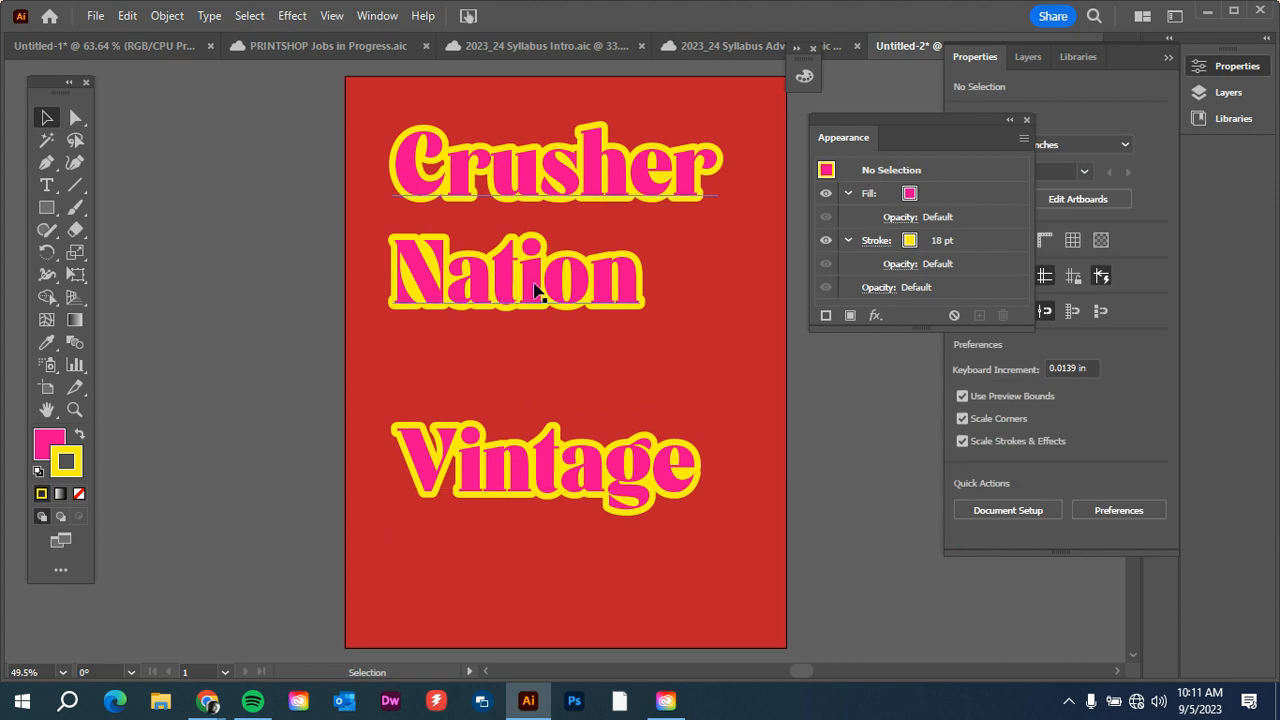
Move the "Crusher Nation" text down on the poster and delete the "Vintage" text.
left_click_drag(535, 289, 548, 350)
left_click(543, 486)
left_click_drag(561, 482, 562, 504)
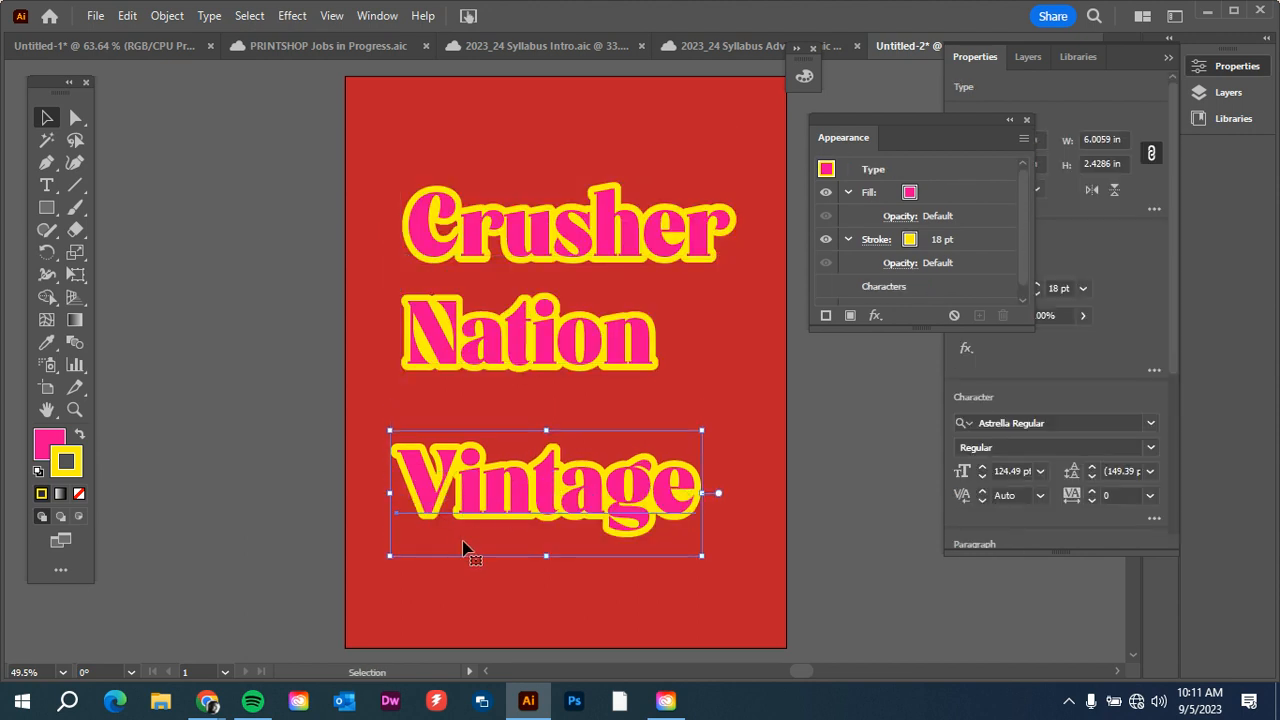
key("Delete")
left_click(460, 368)
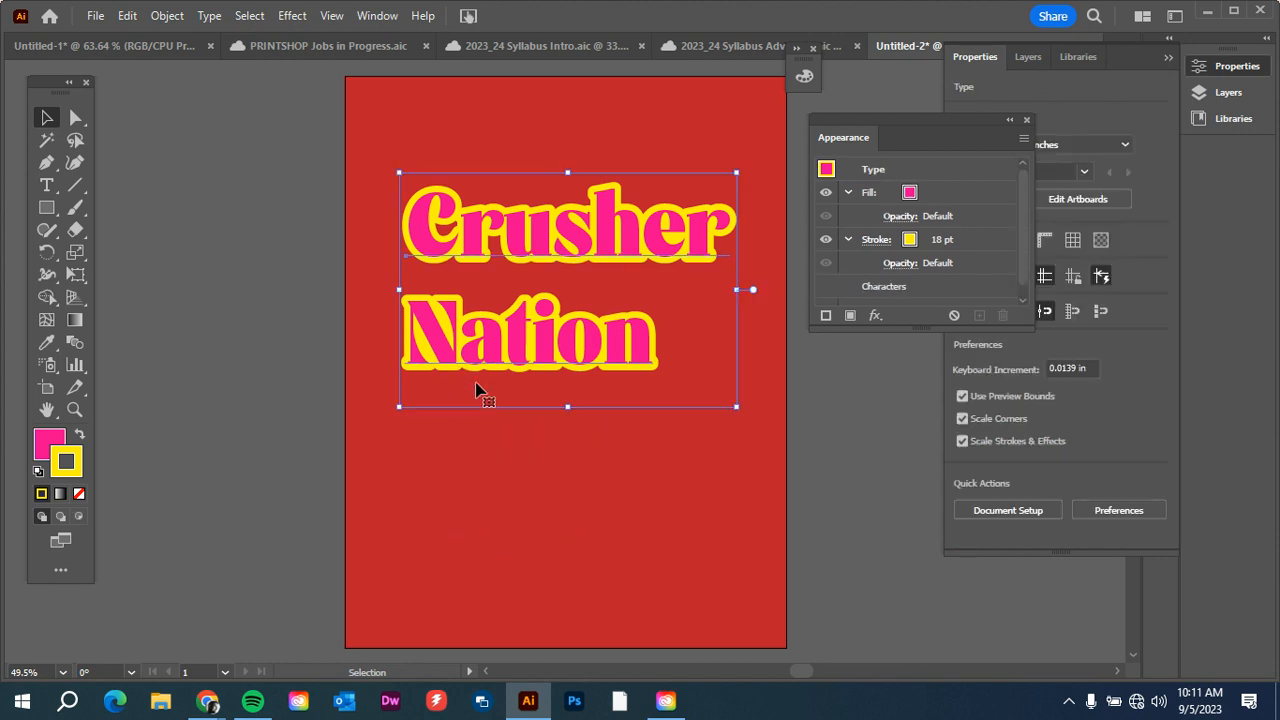
left_click(712, 476)
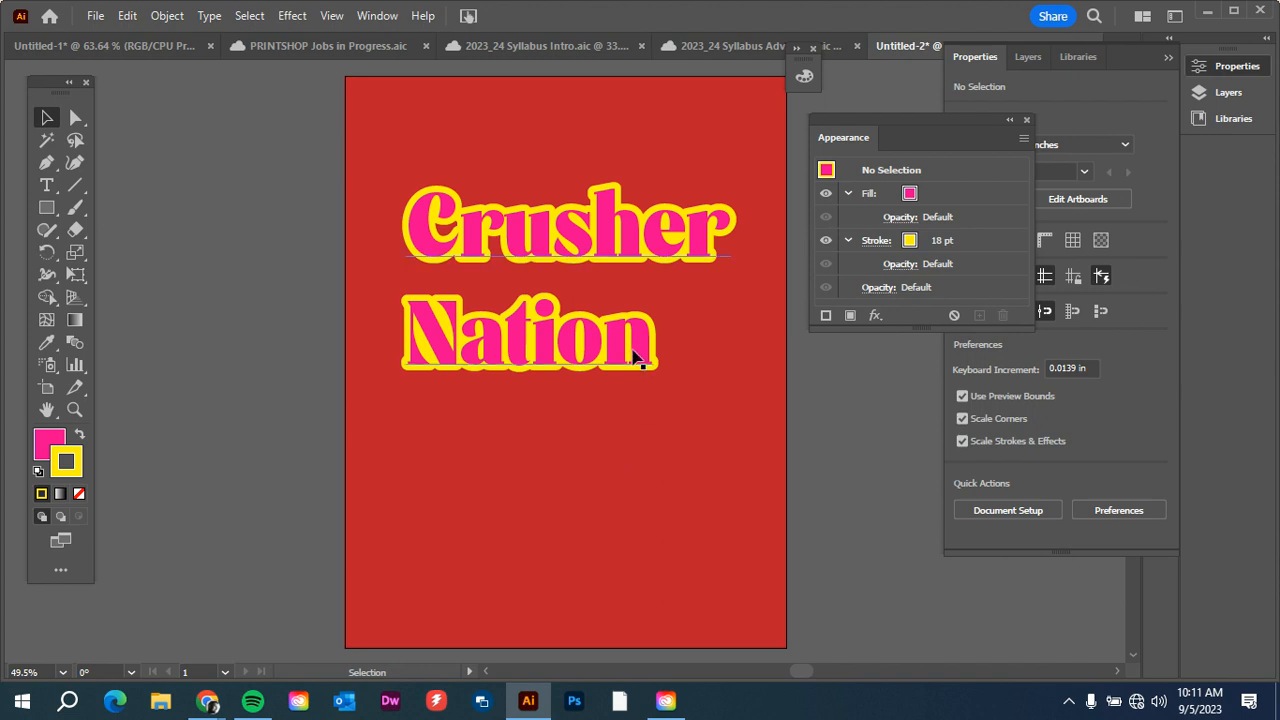
Try the C=0 M=90 Y=85 K=0 swatch as stroke color with nothing selected and restore yellow.
left_click(911, 242)
left_click(908, 241)
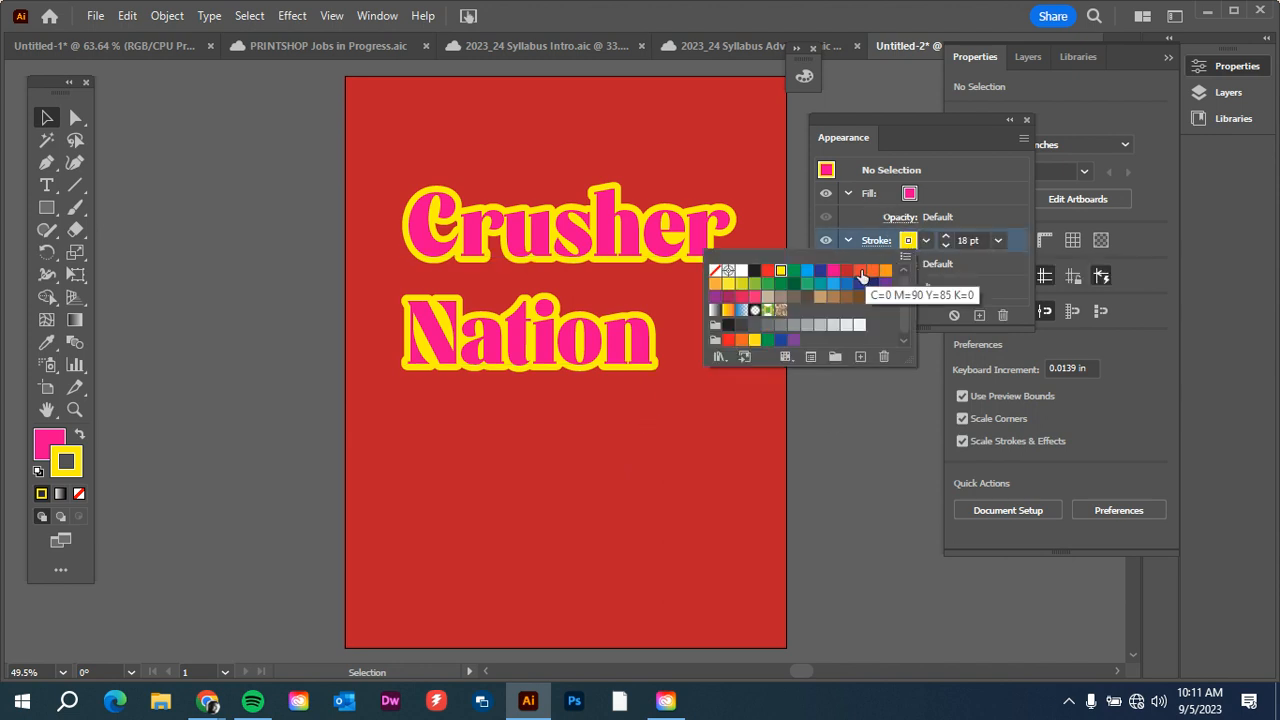
left_click(860, 271)
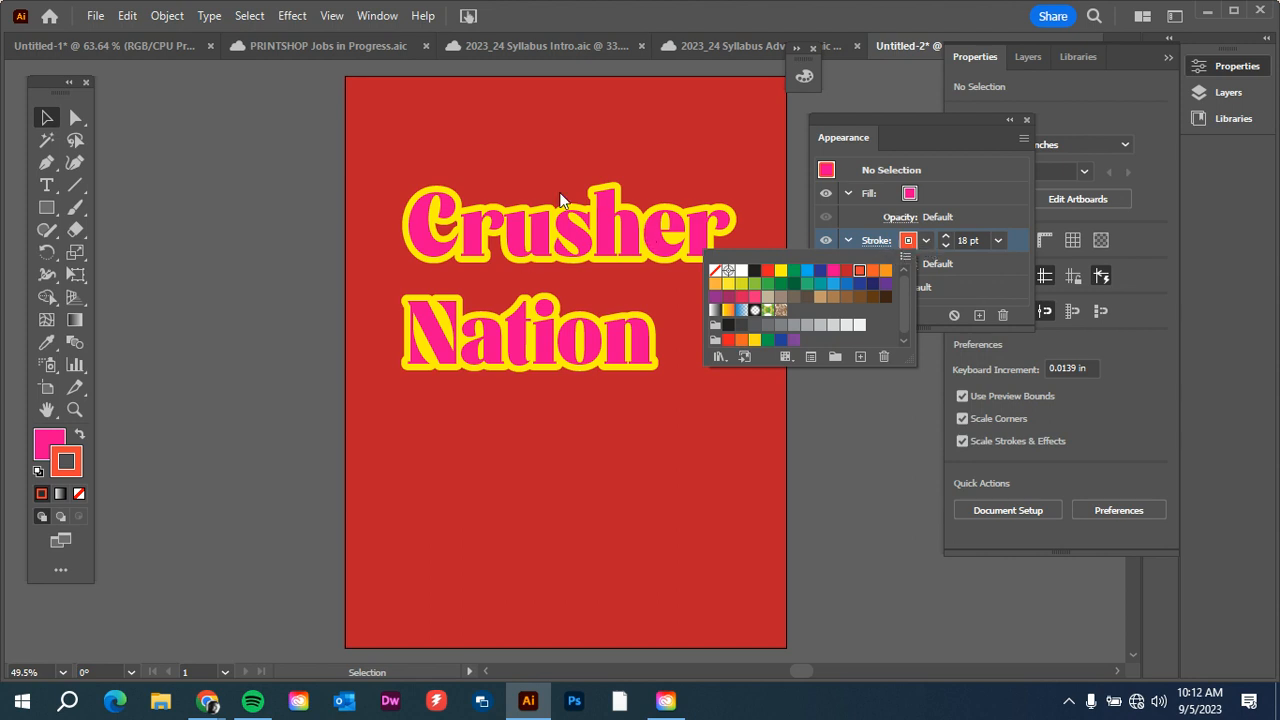
left_click(779, 279)
left_click(864, 460)
Try a horizontal Rise warp with 50% bend on only the yellow stroke of "Crusher Nation" and cancel it.
left_click(690, 245)
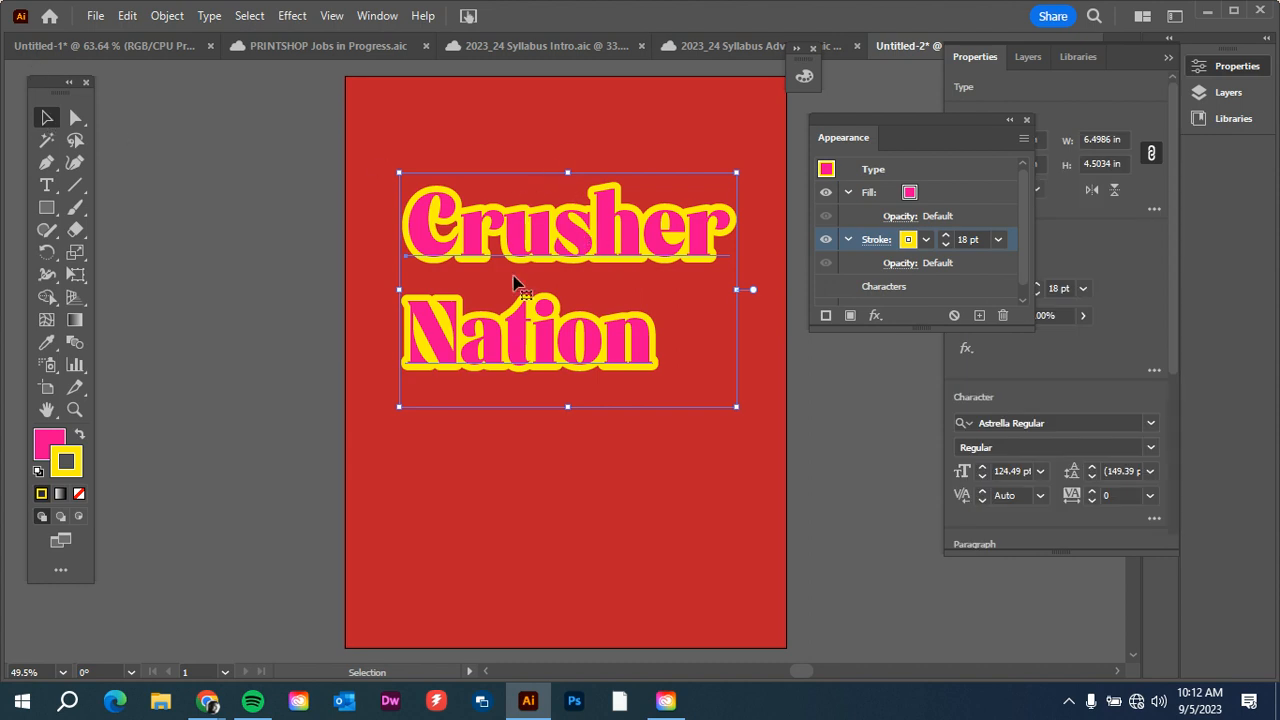
left_click(875, 317)
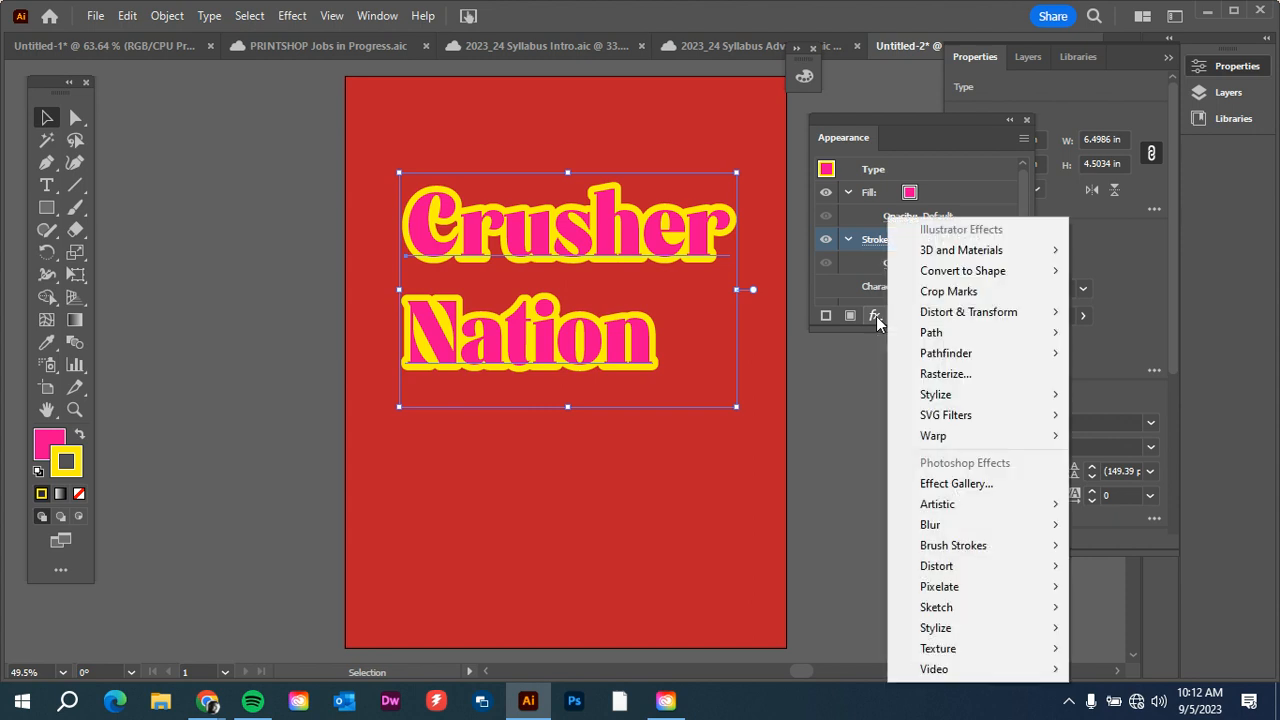
mouse_move(938, 436)
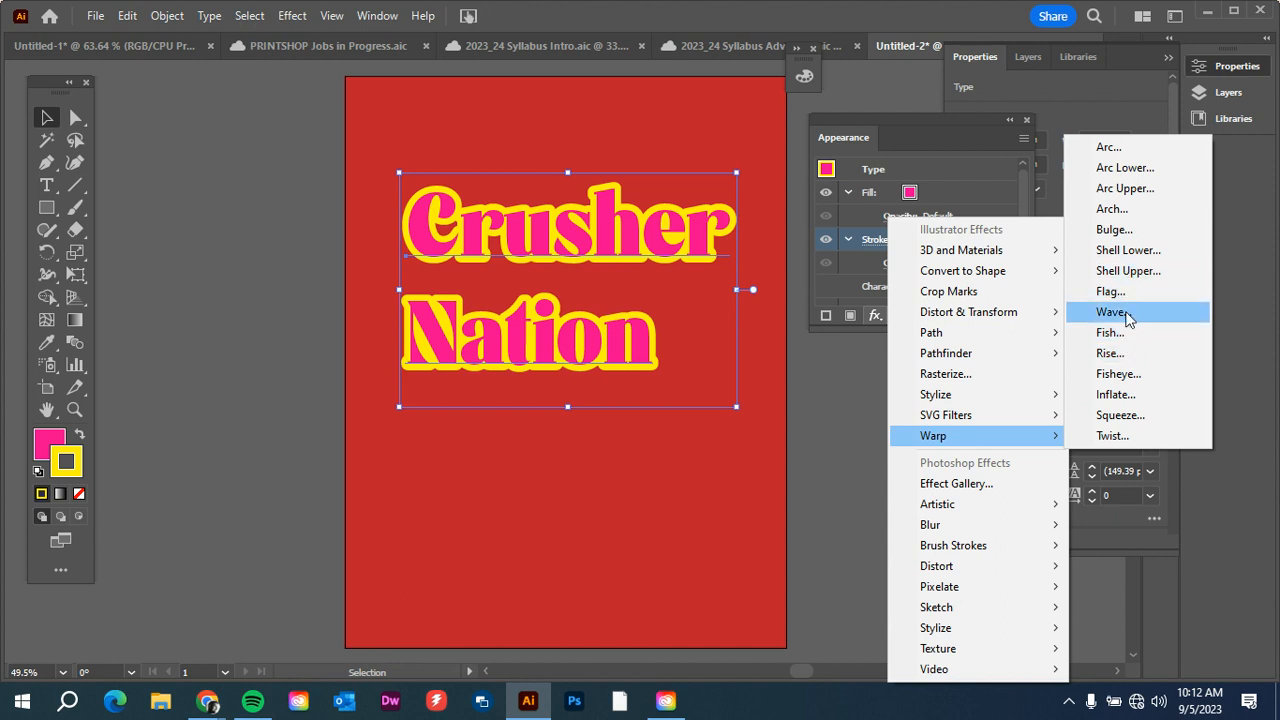
left_click(1128, 353)
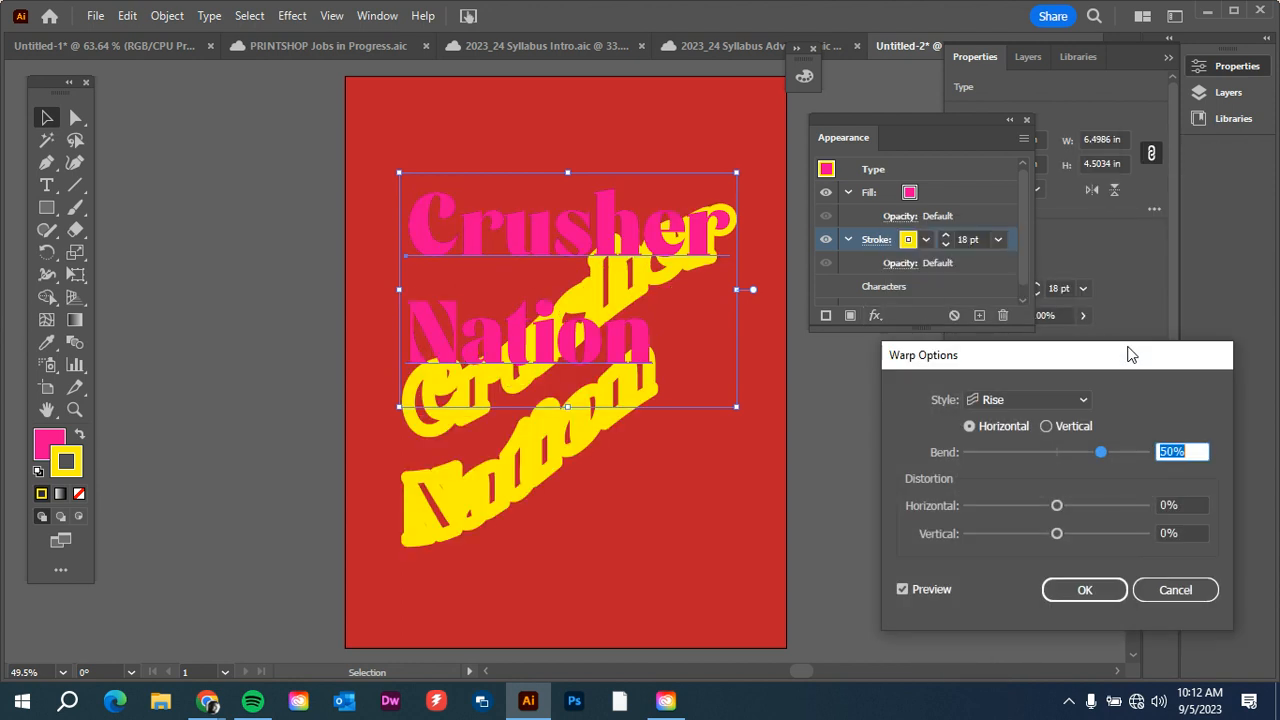
left_click(1172, 589)
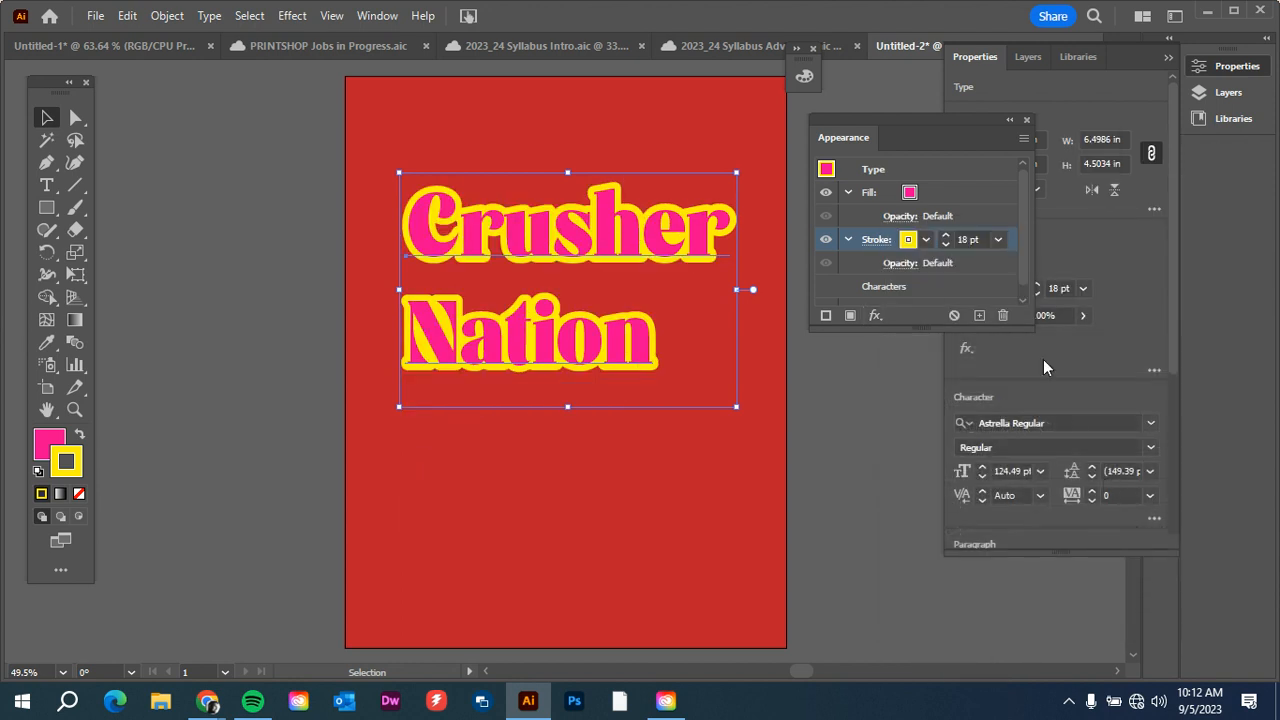
Add a horizontal Rise warp to the whole "Crusher Nation" type object and set its bend to 18%.
left_click(893, 196)
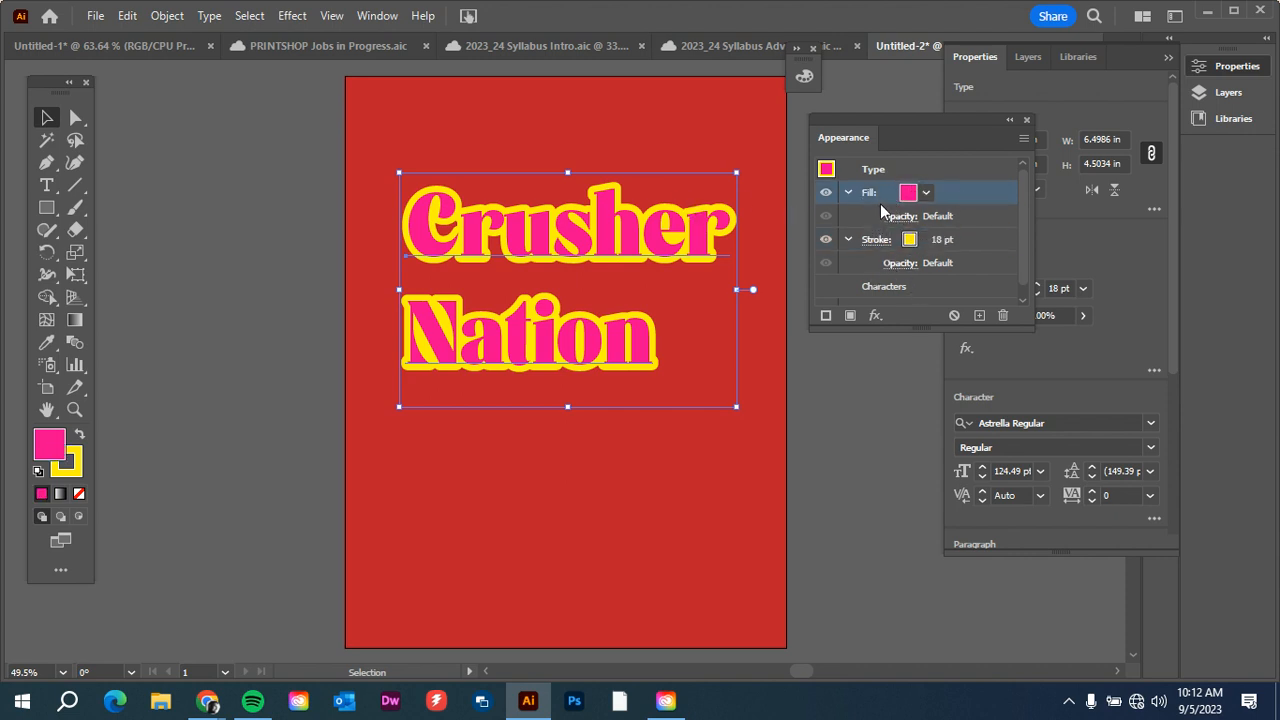
left_click(910, 174)
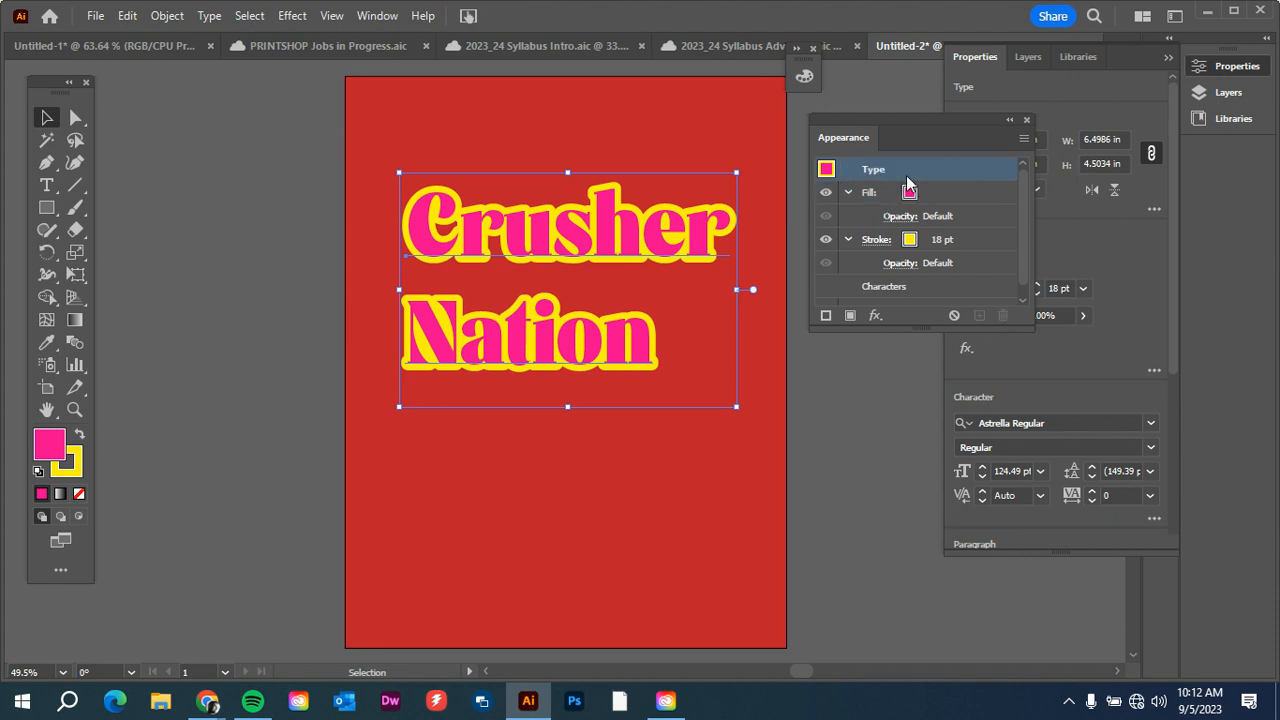
left_click(879, 315)
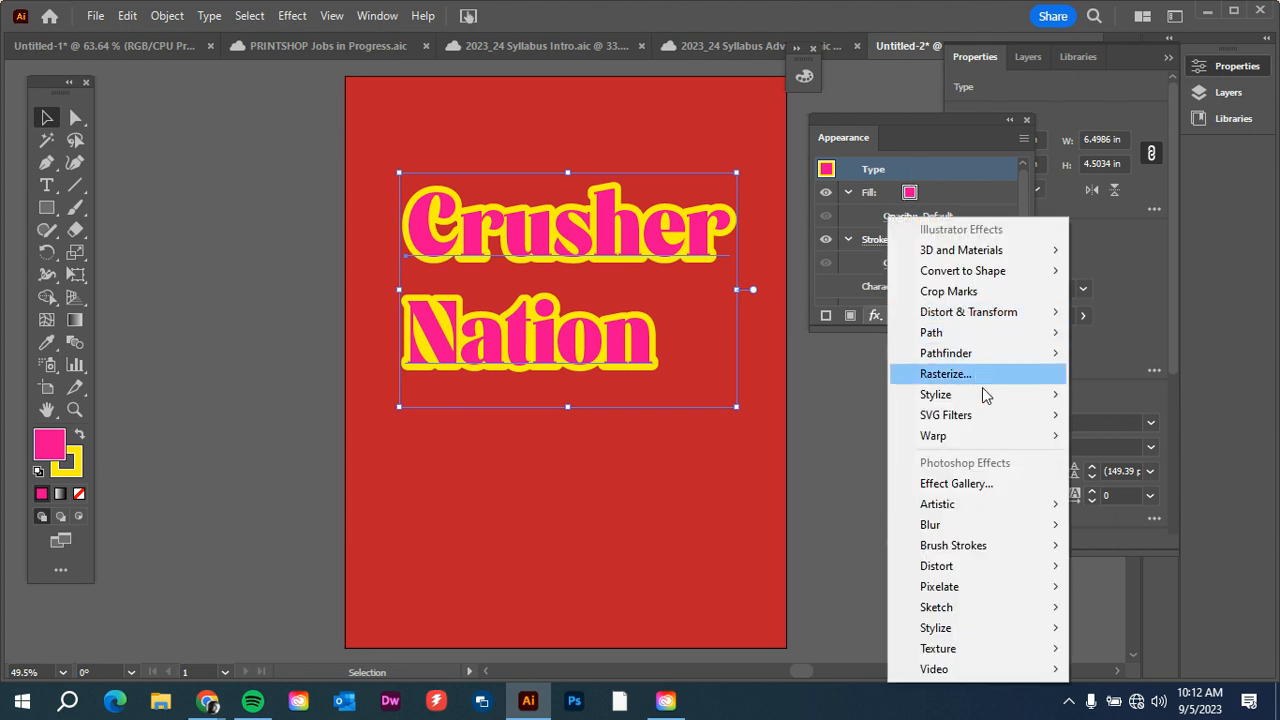
mouse_move(995, 440)
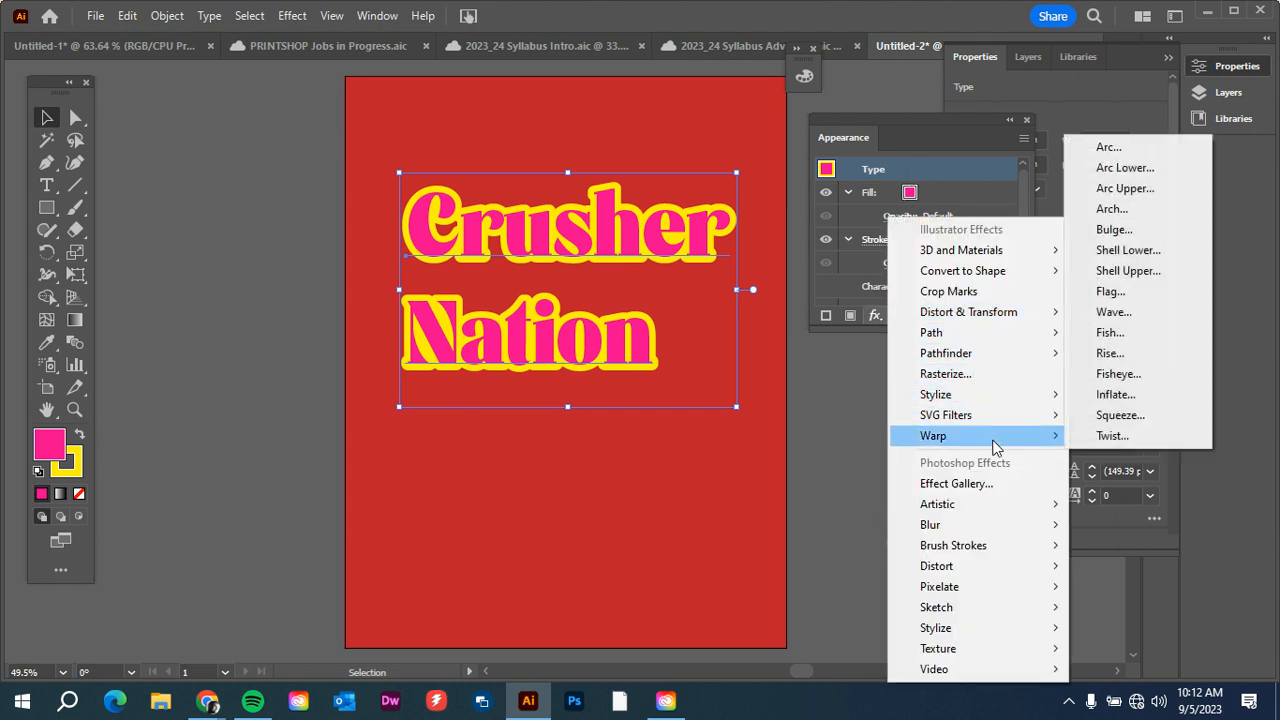
left_click(1101, 354)
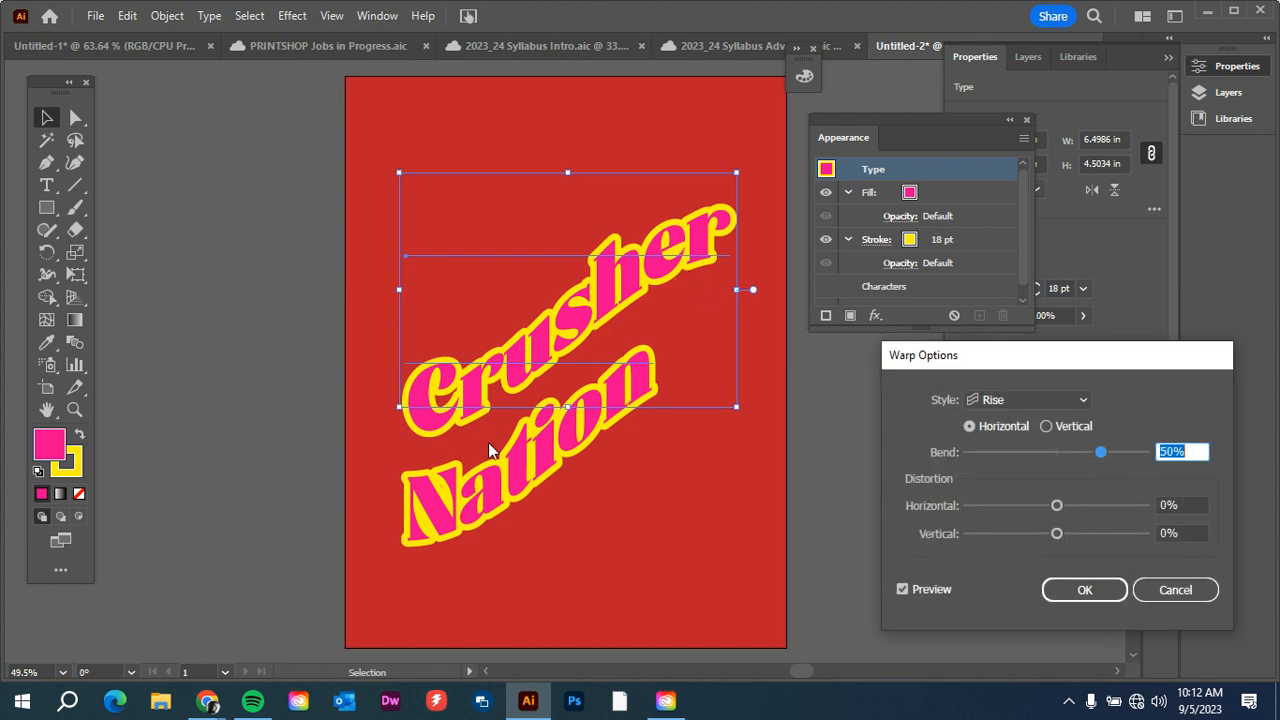
left_click_drag(1050, 356, 937, 152)
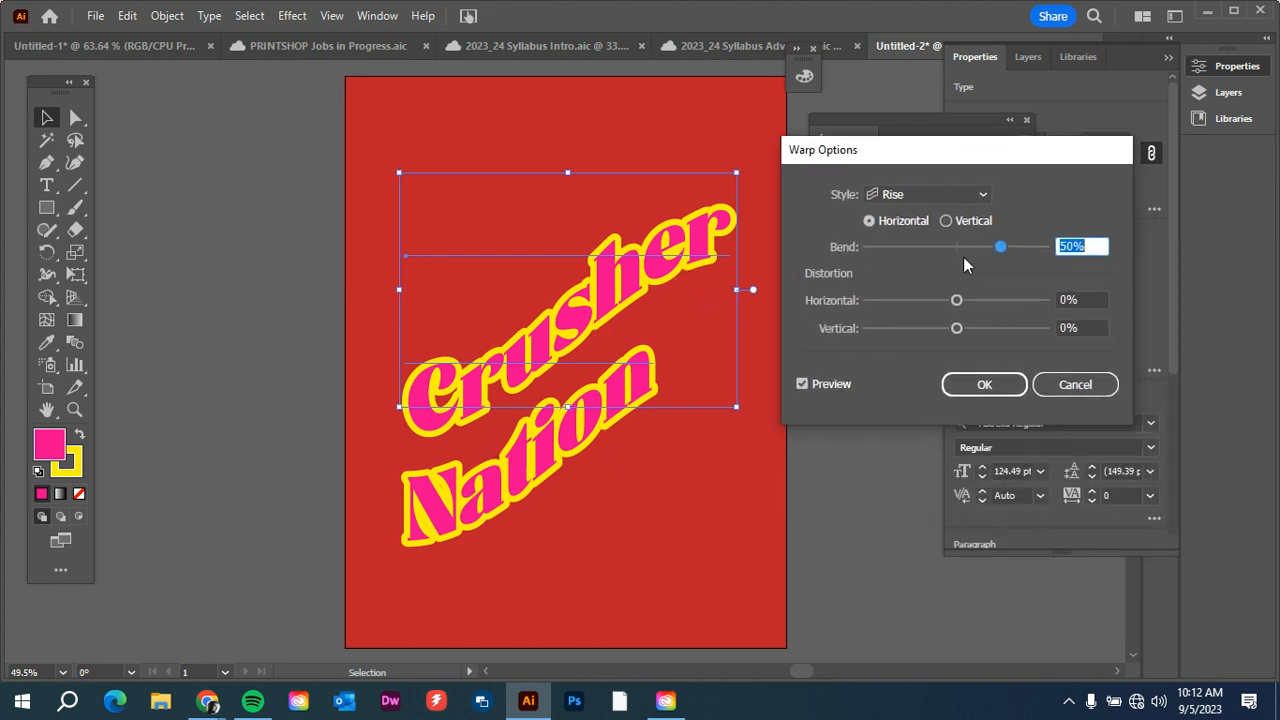
left_click_drag(1000, 250, 972, 248)
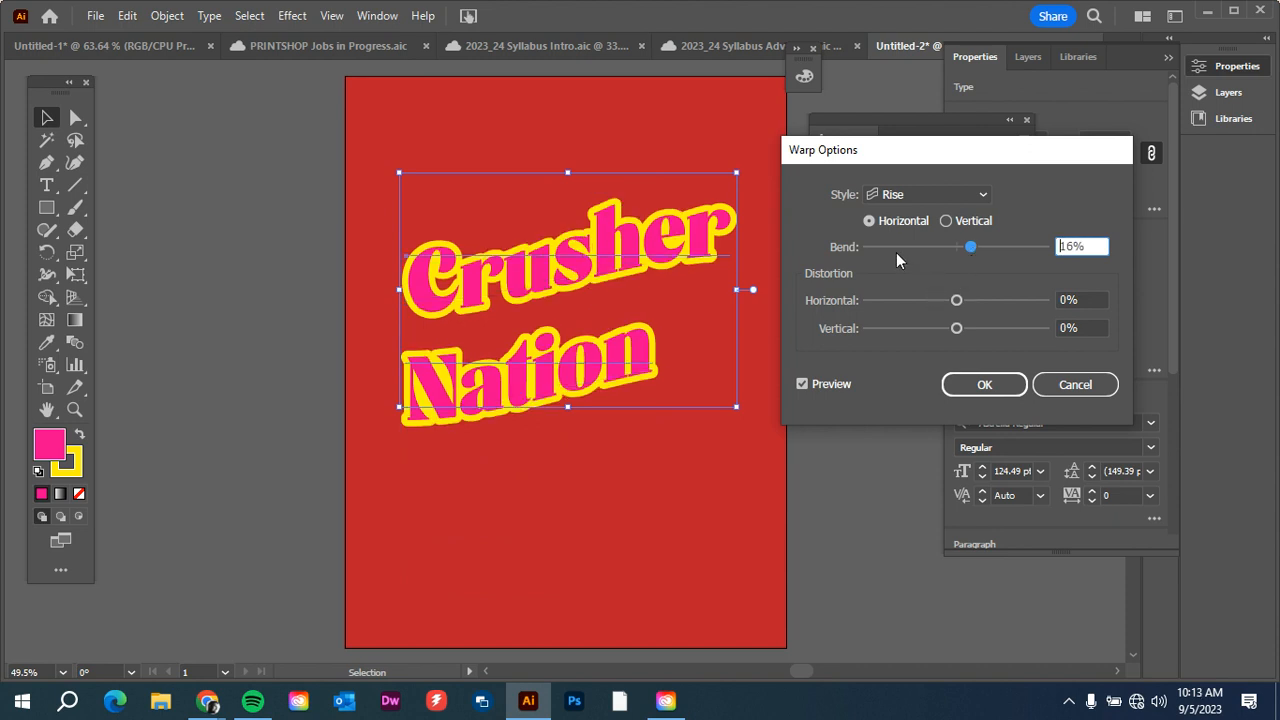
mouse_move(970, 252)
left_mouse_down()
mouse_move(985, 251)
mouse_move(972, 250)
left_mouse_up()
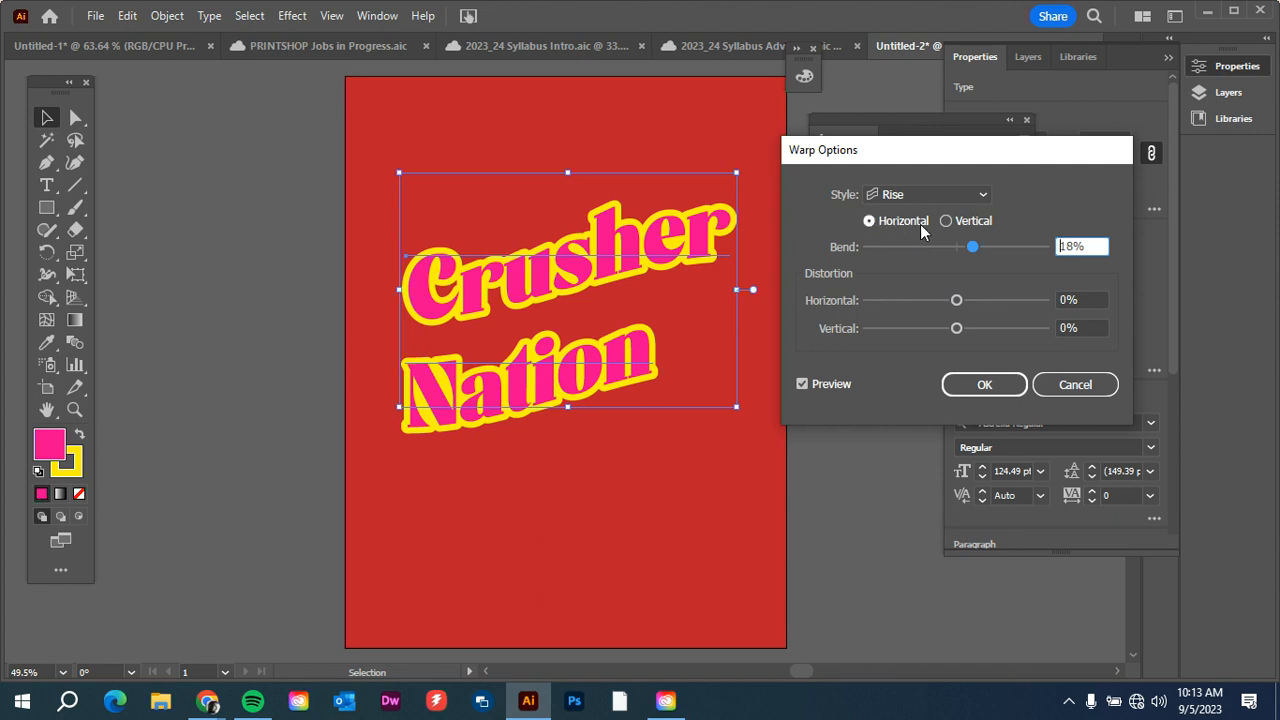
Try the Vertical warp orientation with 22% bend and return to Horizontal.
left_click(946, 221)
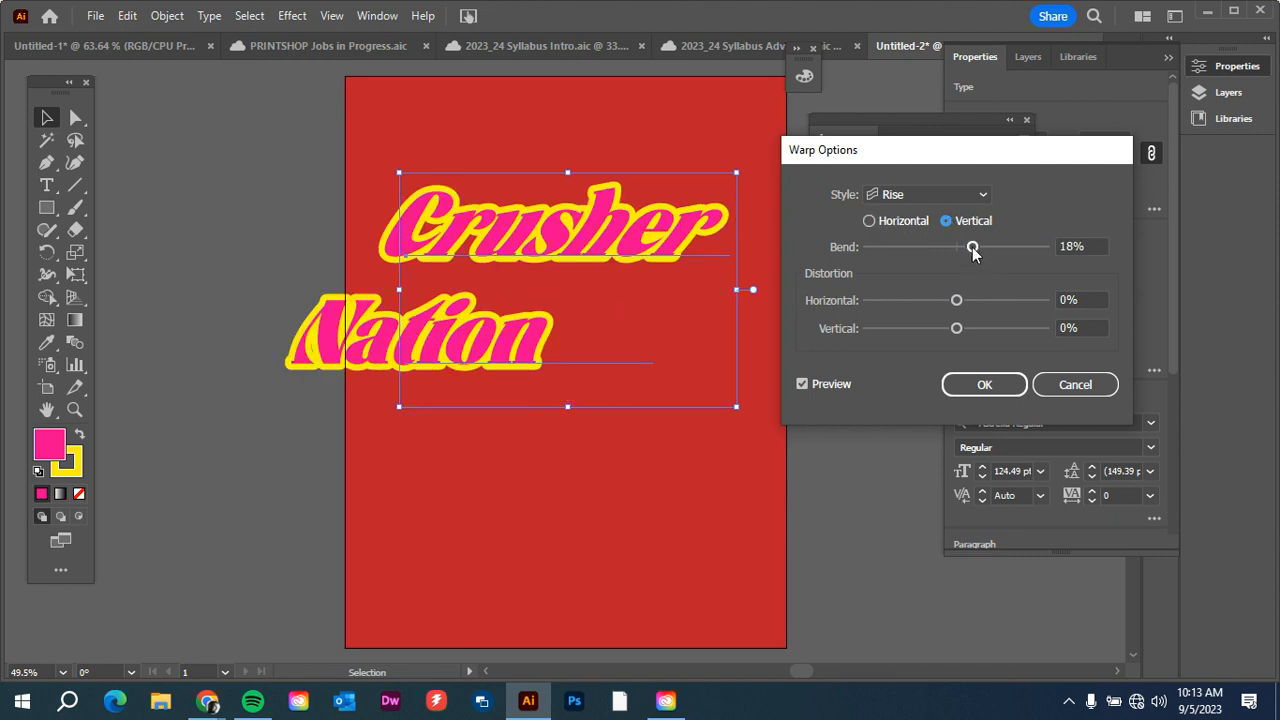
mouse_move(973, 252)
left_mouse_down()
mouse_move(994, 251)
mouse_move(977, 254)
left_mouse_up()
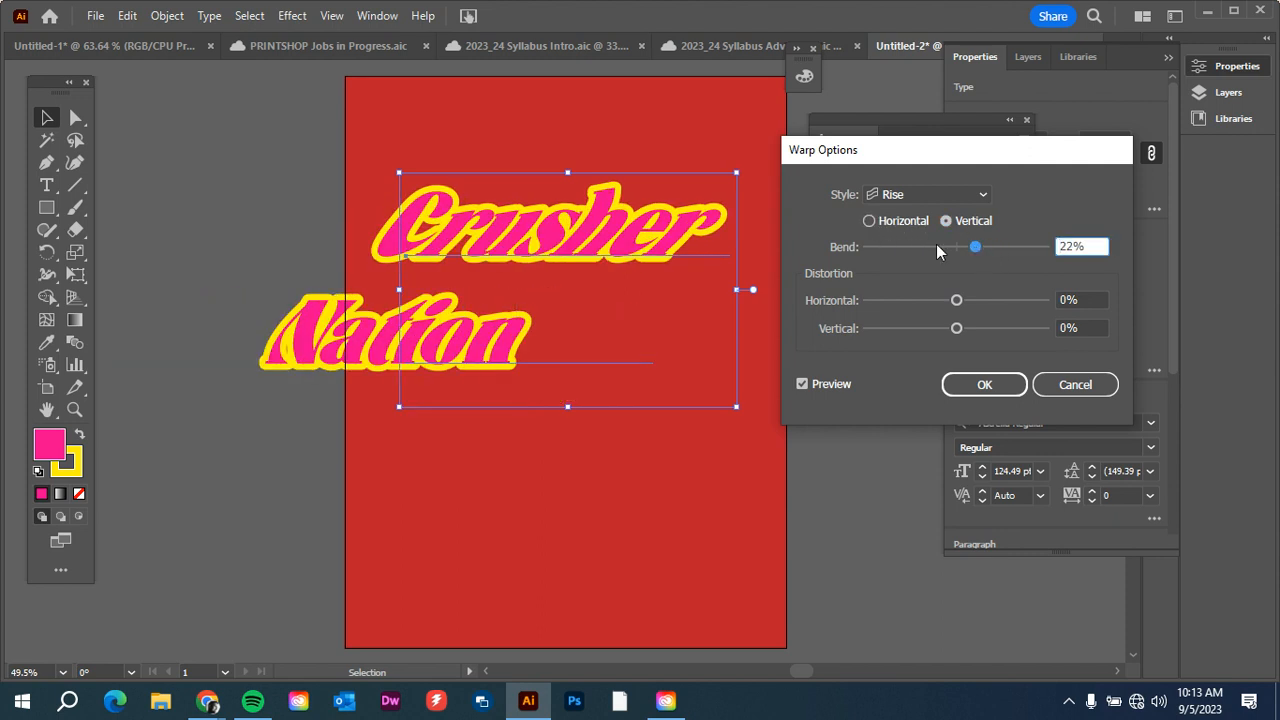
left_click(870, 221)
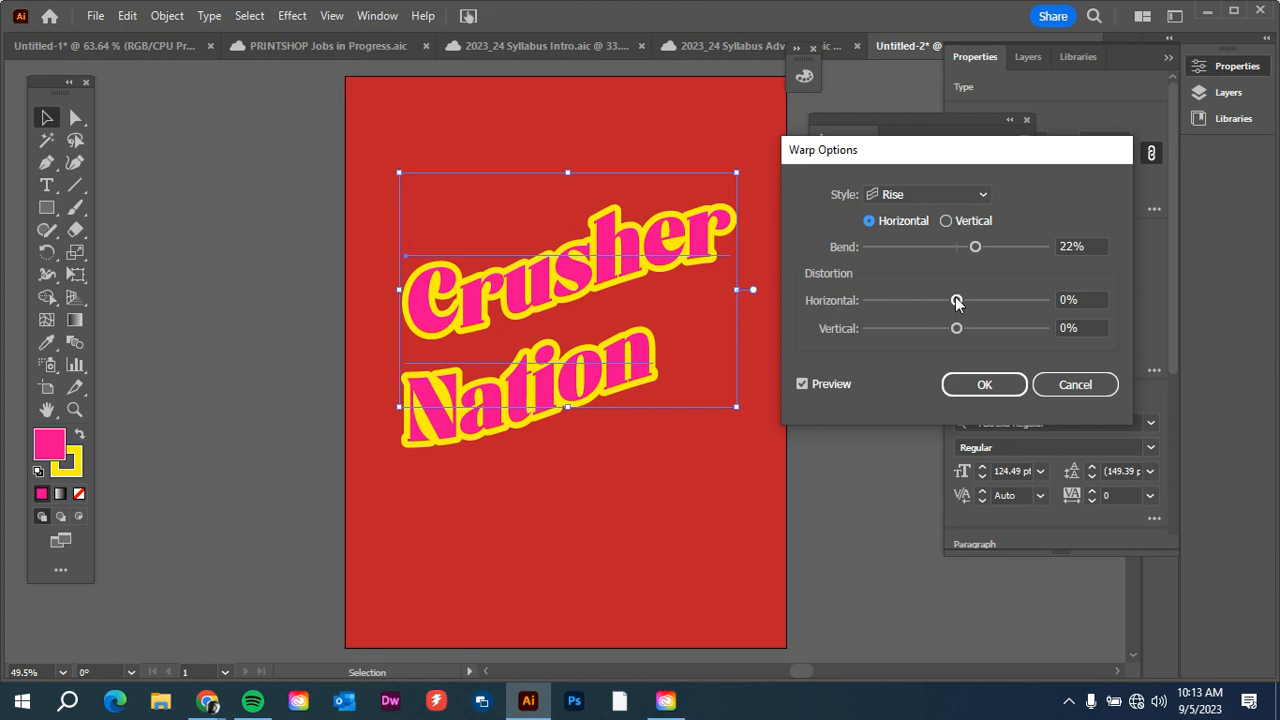
Try warp distortion of 41% horizontal and 28% vertical and reset both to 0%.
left_click_drag(956, 300, 982, 323)
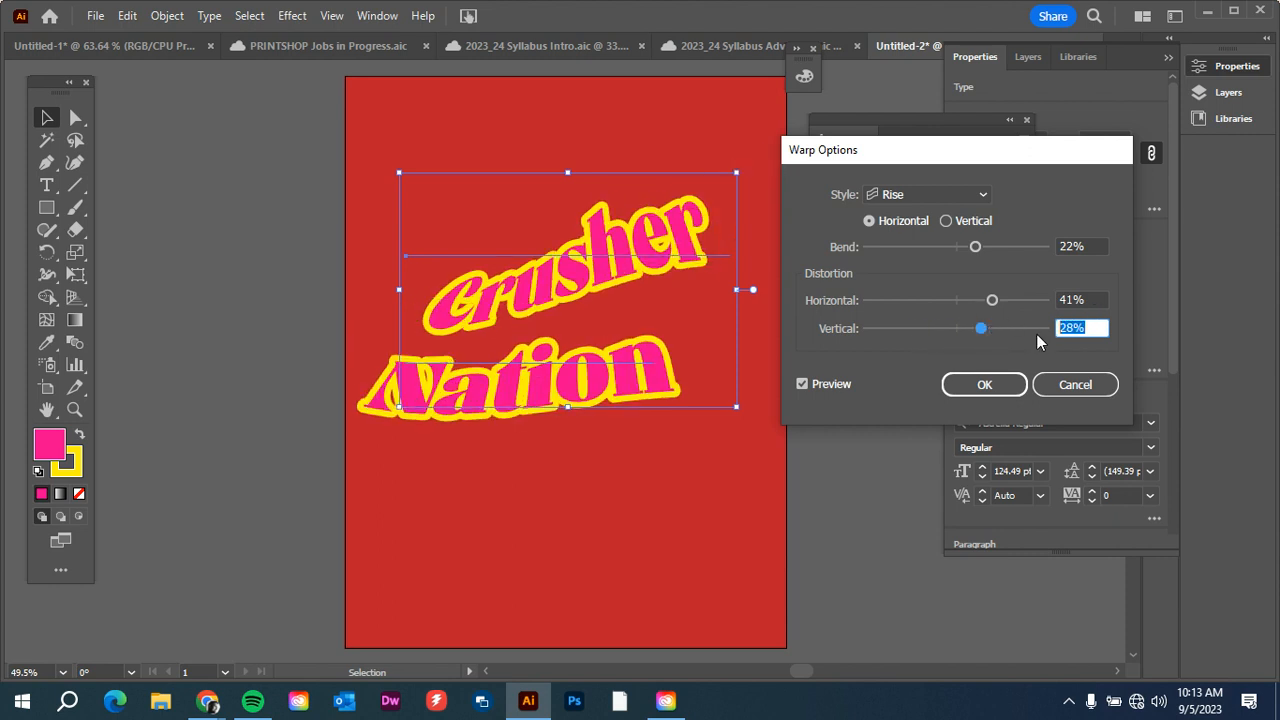
type("0")
key("Tab")
type("0")
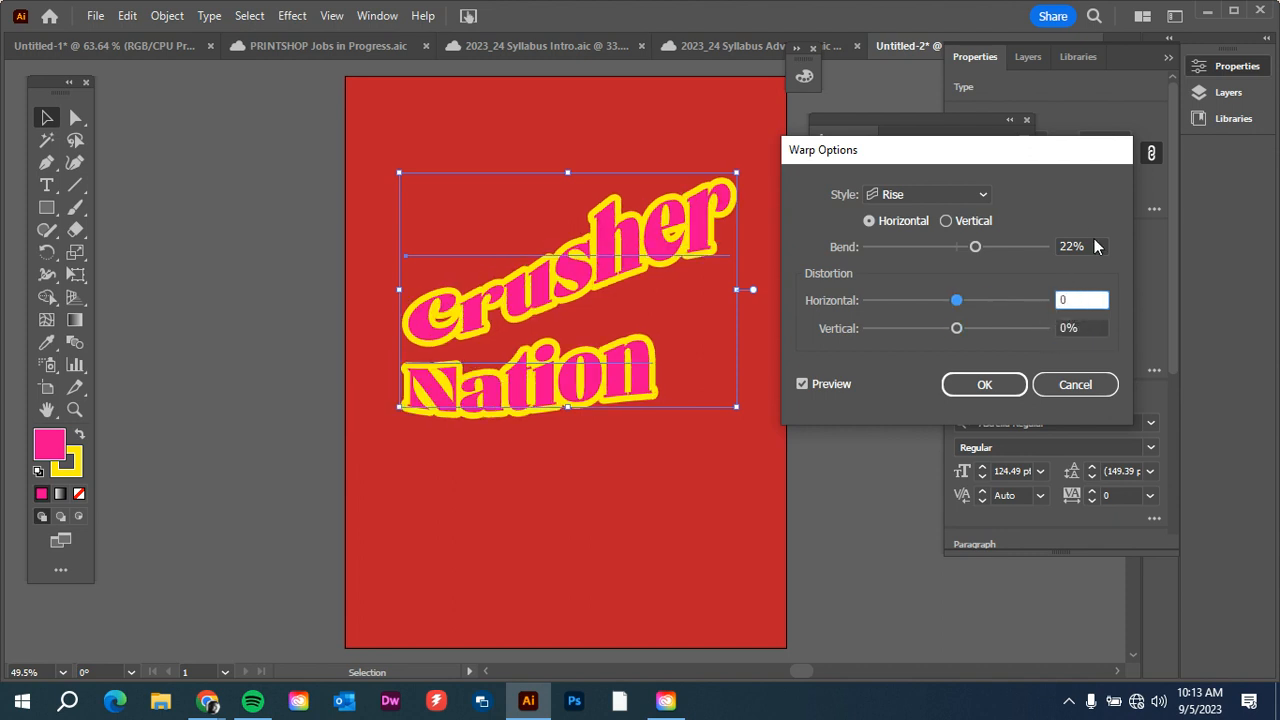
Set the Rise warp's bend to 29% and apply it to the text.
left_click(1085, 245)
left_click_drag(977, 255, 981, 253)
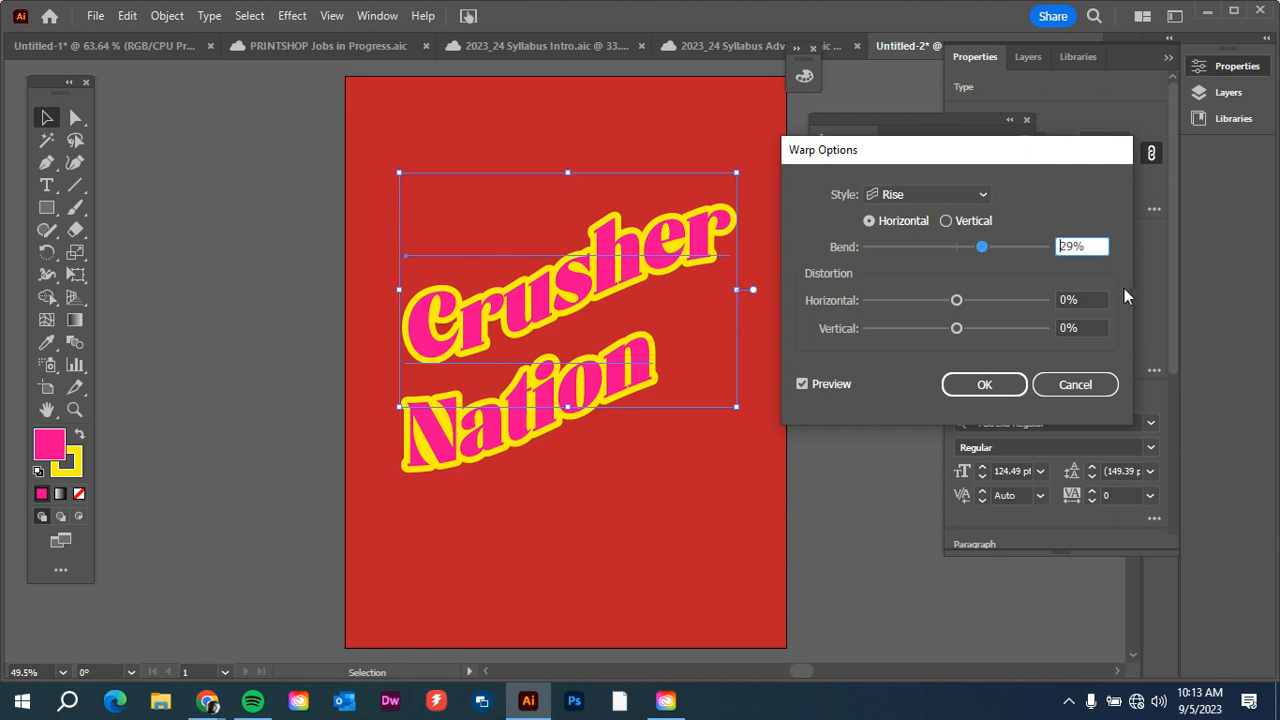
left_click(985, 384)
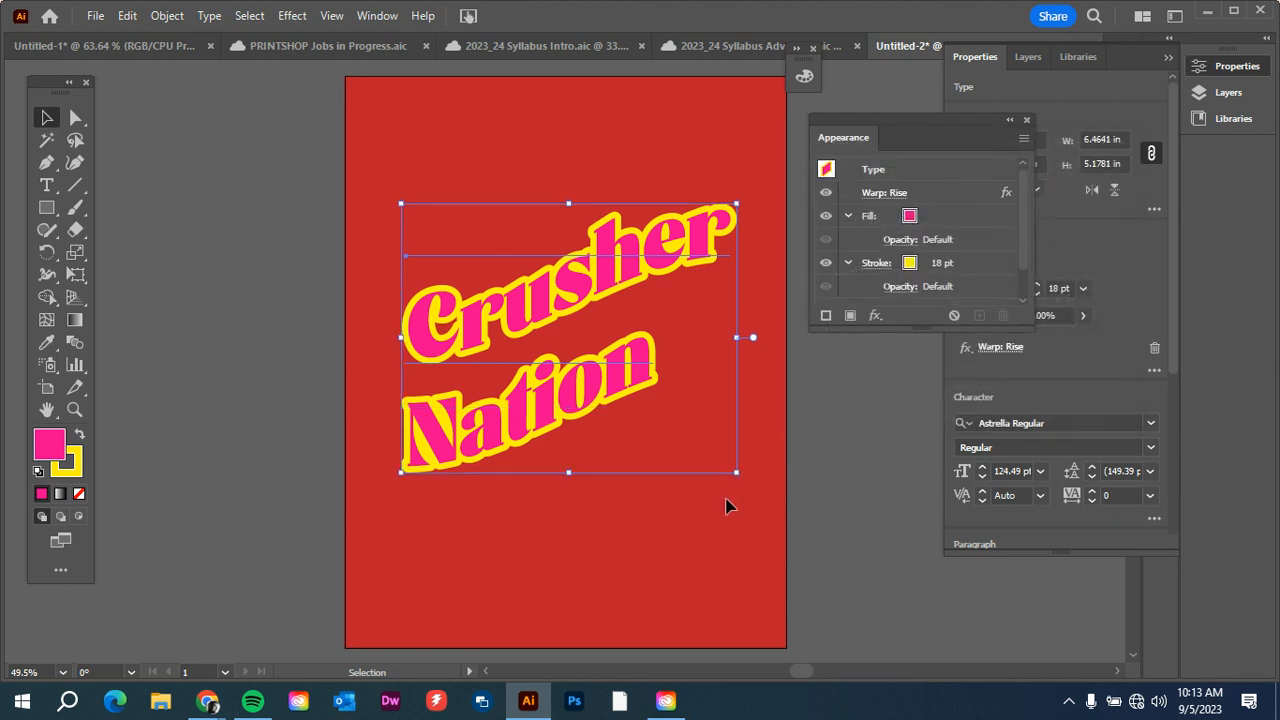
Move the warped "Crusher Nation" text up on the poster and place a copy of it below.
left_click(825, 522)
left_click_drag(584, 353, 562, 280)
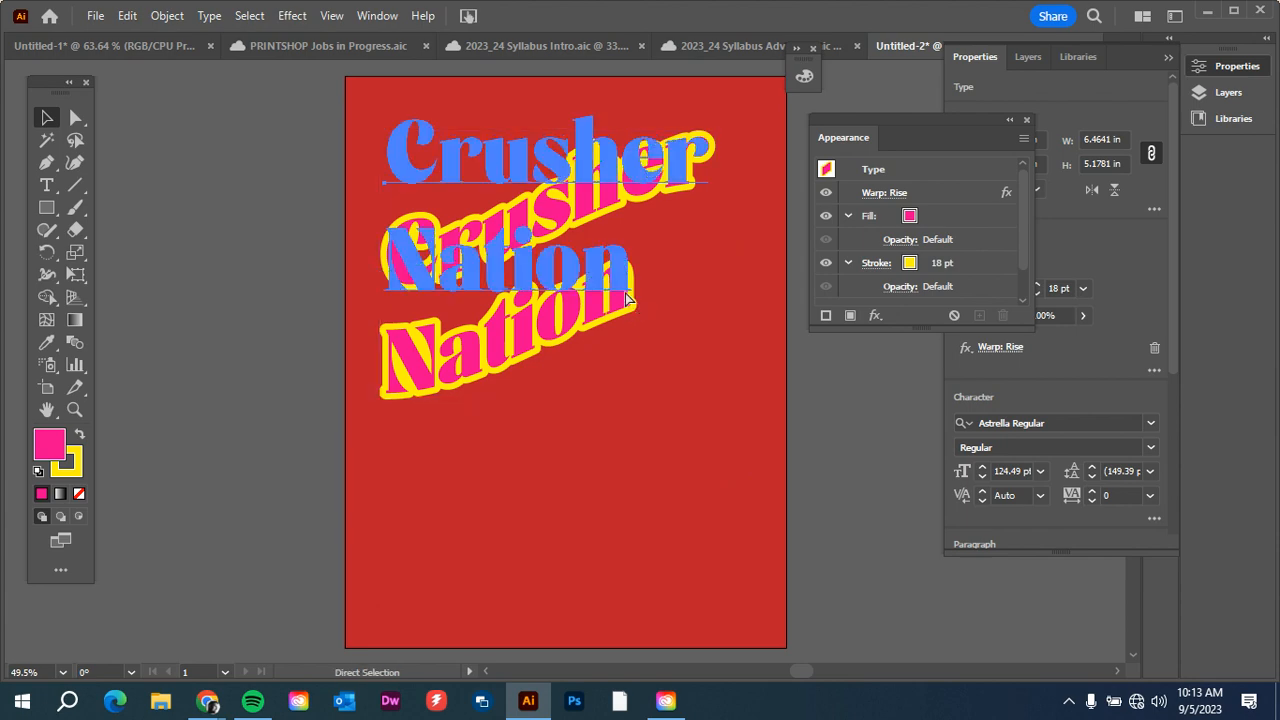
left_click_drag(629, 298, 629, 560)
Replace the copied text's wording with "Vintage" and position it below "Crusher Nation".
double_click(629, 560)
left_click_drag(669, 521, 402, 420)
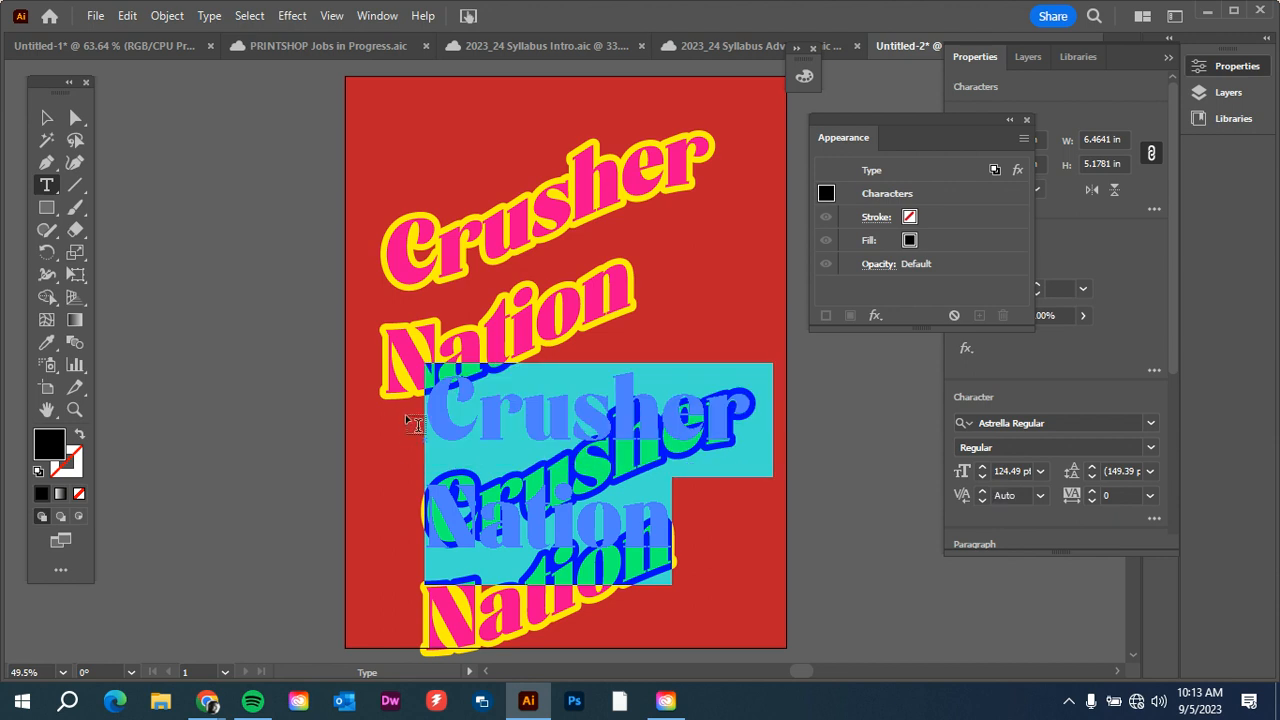
type("Vintage")
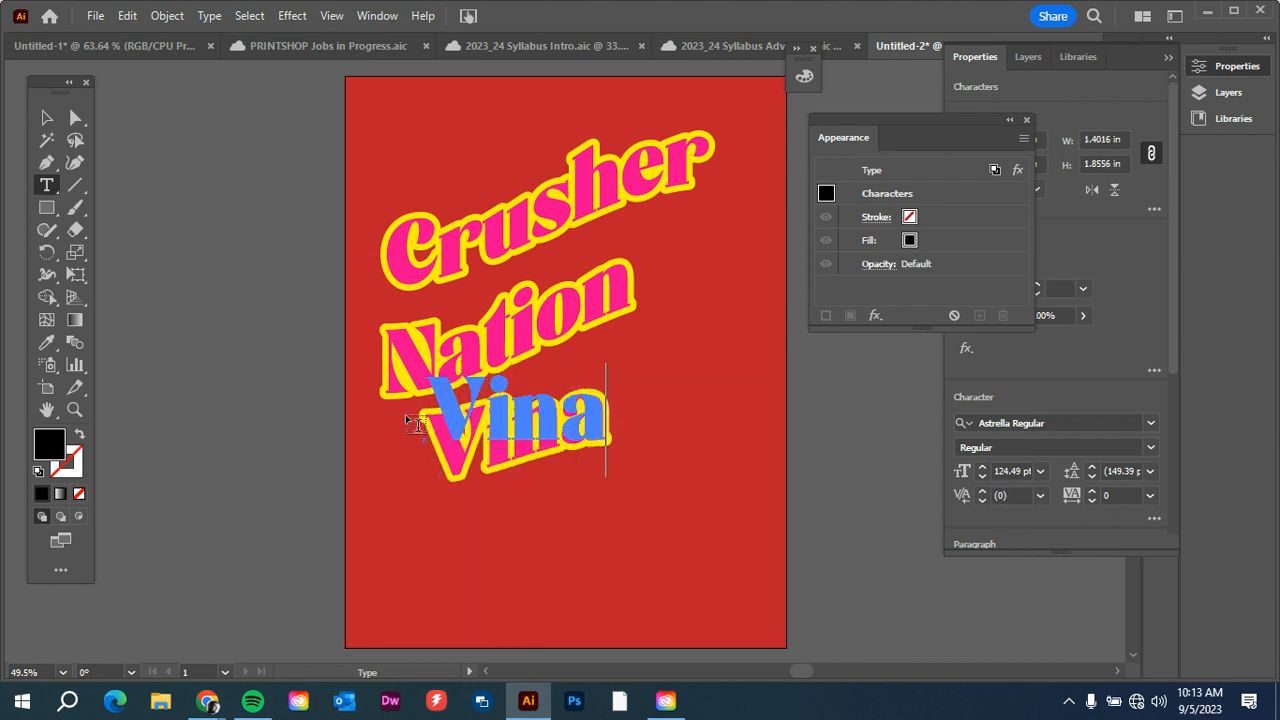
key("Escape")
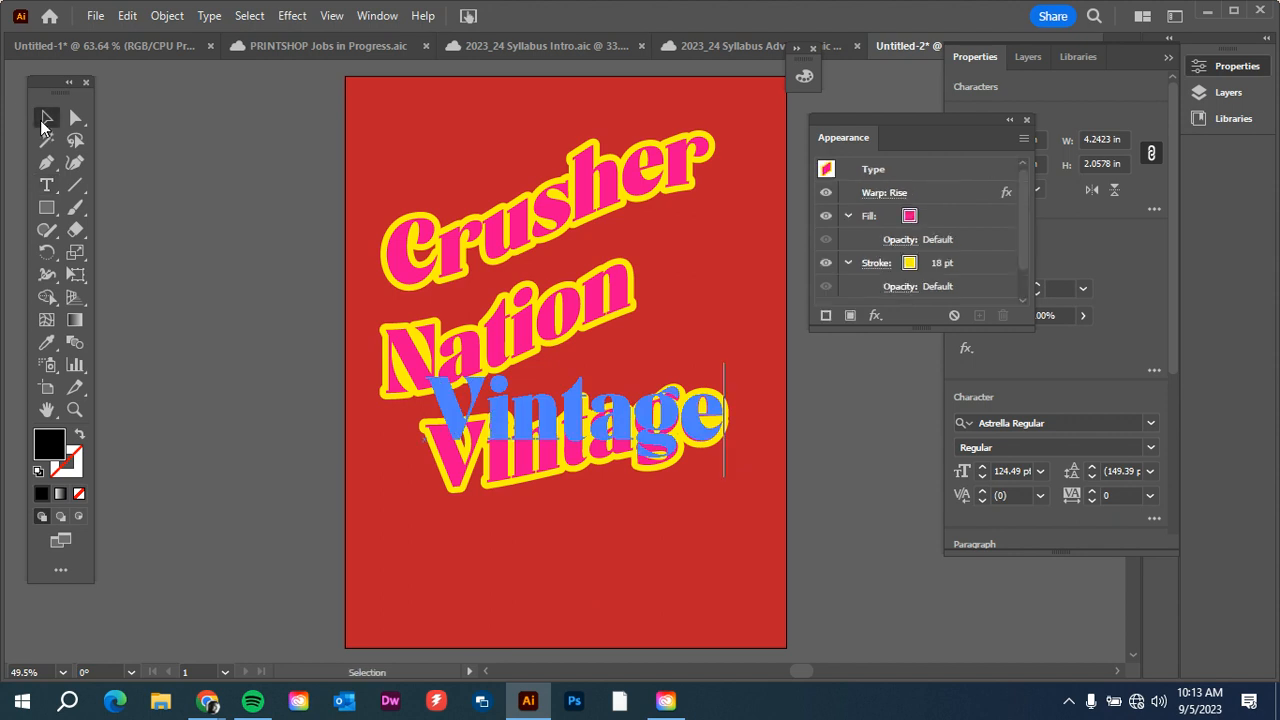
left_click(423, 491)
left_click_drag(554, 459, 535, 515)
left_click(279, 560)
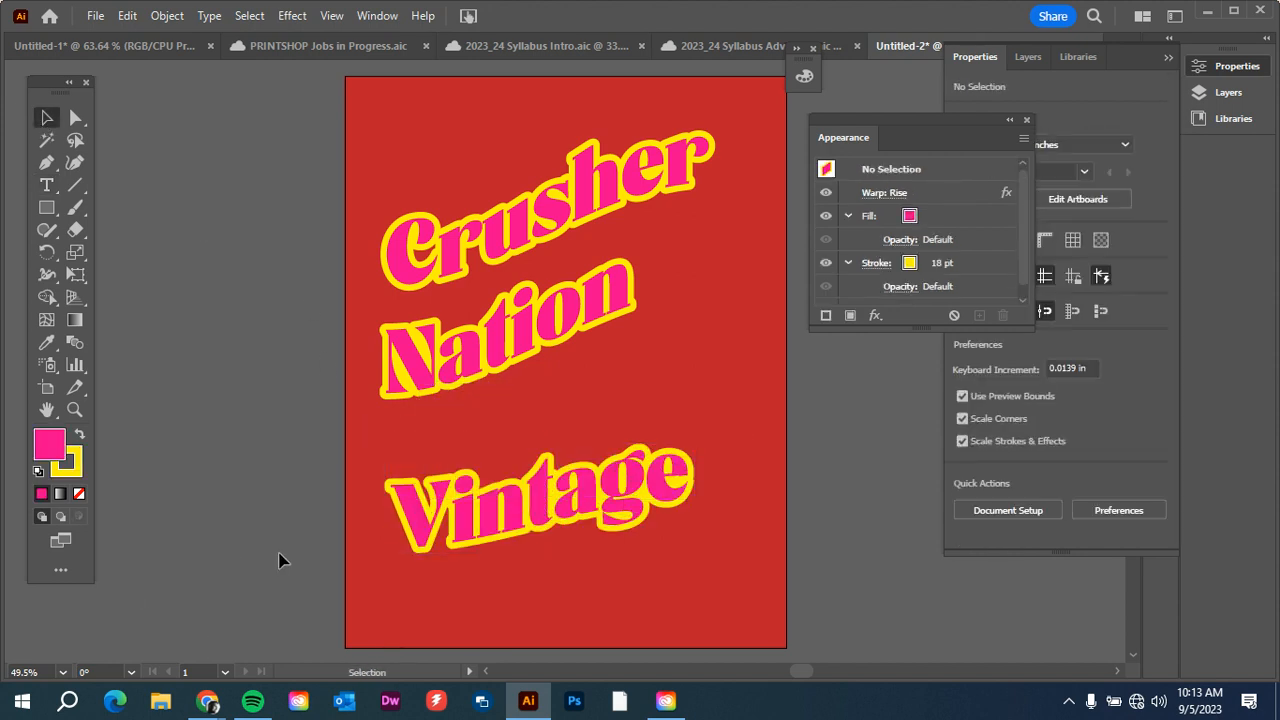
Delete the "Vintage" text and move "Crusher Nation" slightly down and to the right on the poster.
left_click(481, 530)
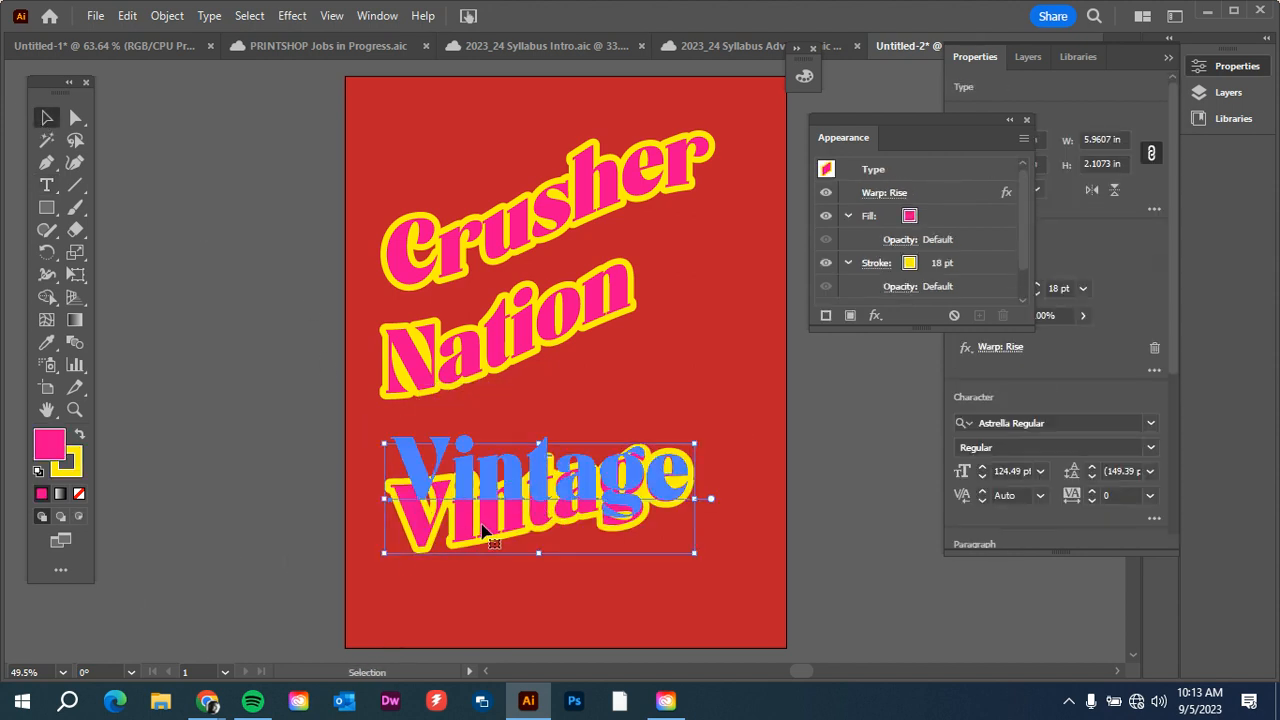
key("Delete")
left_click_drag(480, 394, 520, 392)
left_click(294, 351)
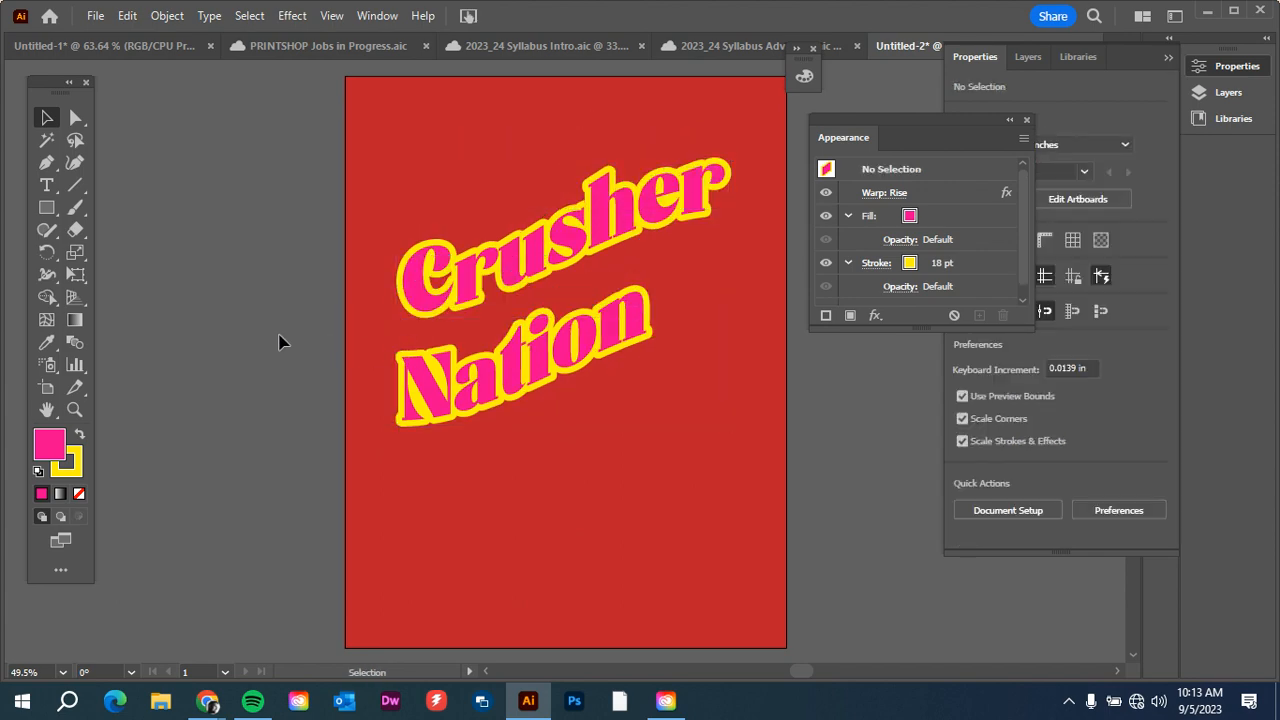
Add a Multiply drop shadow to the "Crusher Nation" text with an X offset of 0.25 in.
left_click(551, 377)
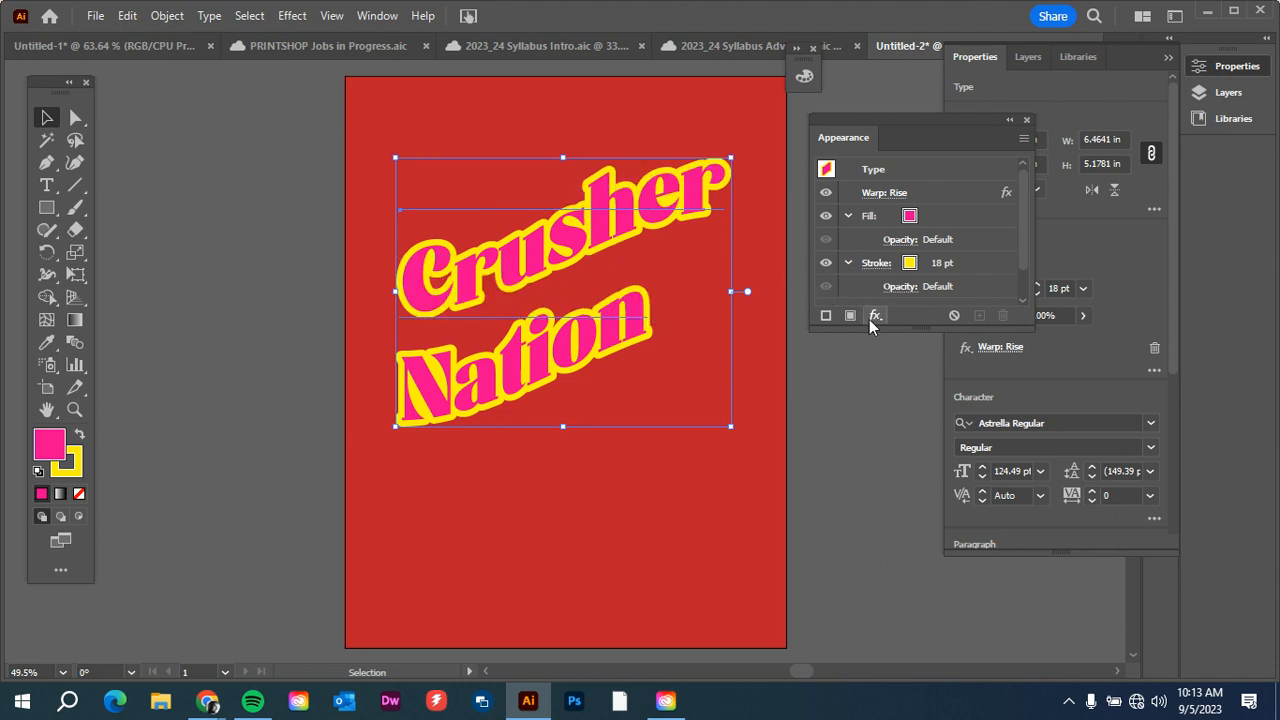
left_click(873, 318)
mouse_move(1012, 396)
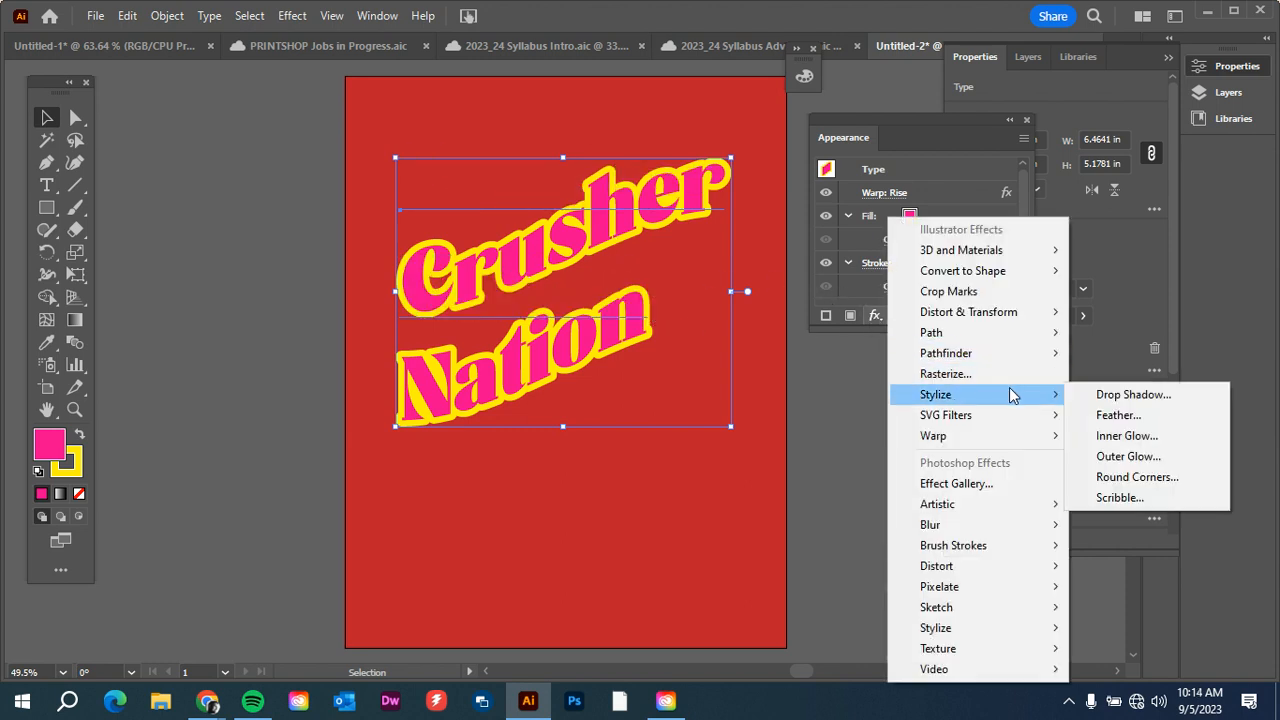
left_click(1124, 400)
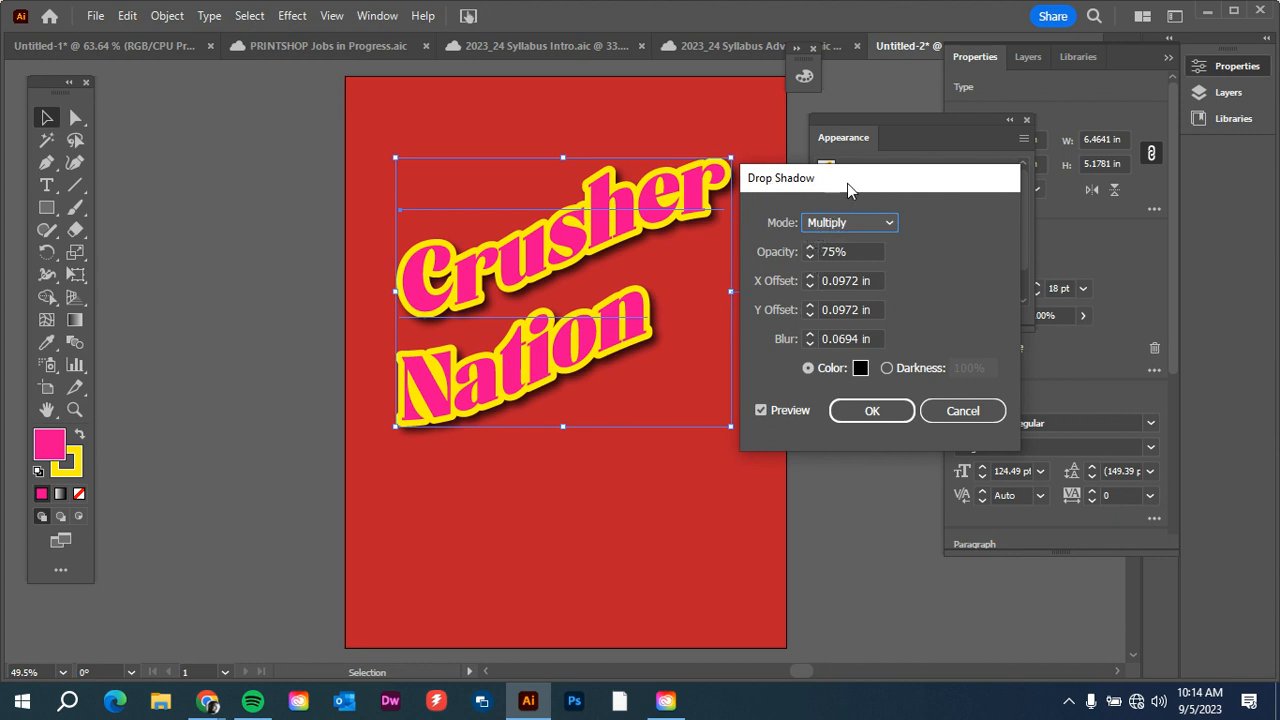
left_click_drag(847, 183, 896, 178)
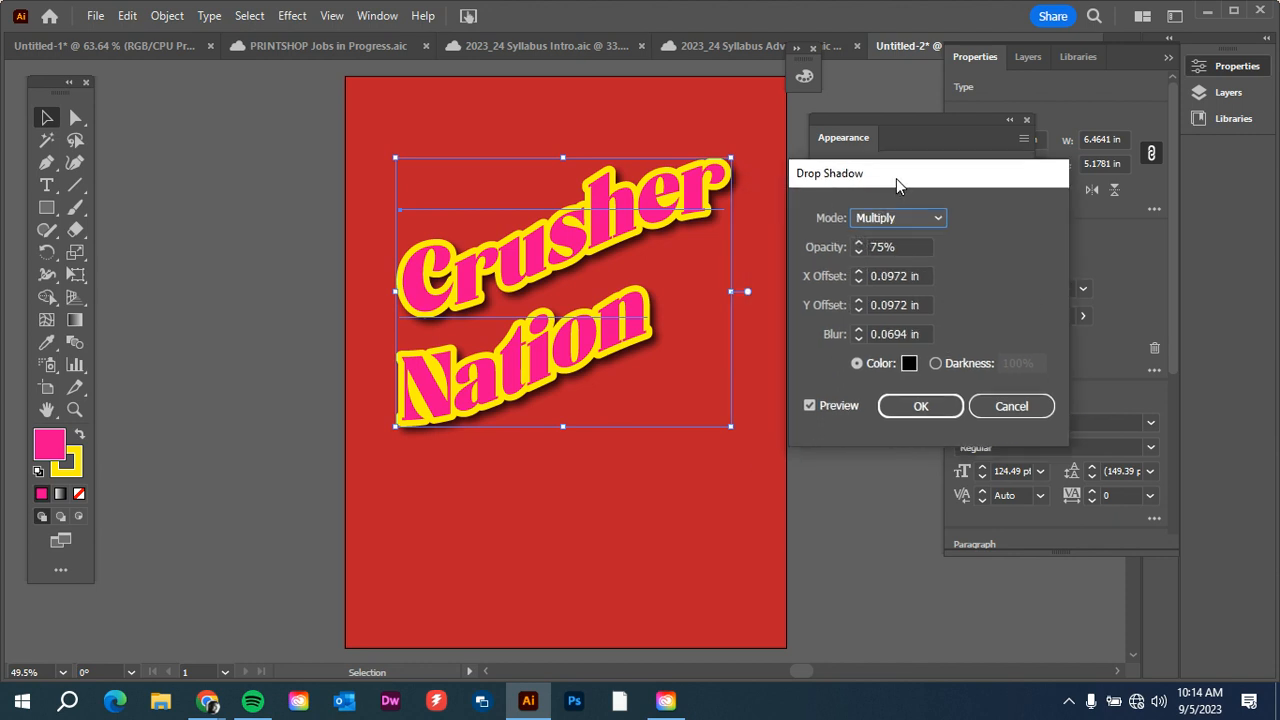
left_click(897, 280)
scroll(897, 280, "up", 10)
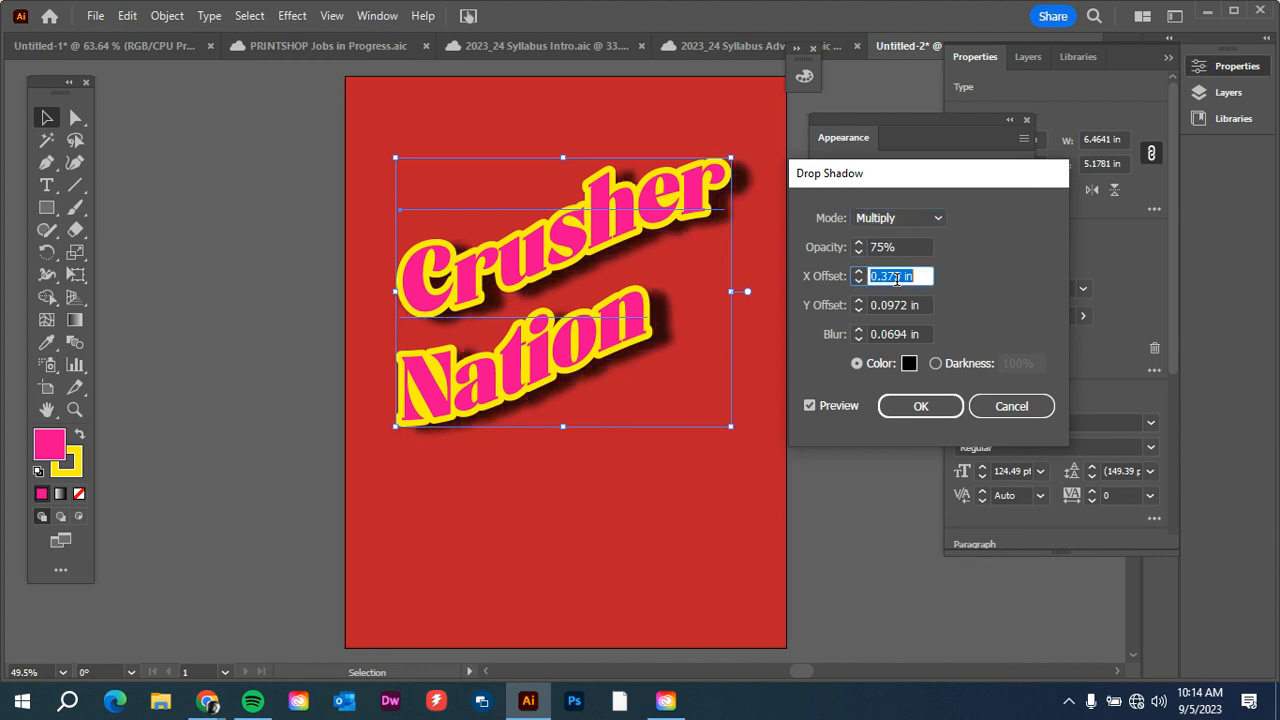
scroll(897, 280, "down", 3)
scroll(897, 280, "down", 5)
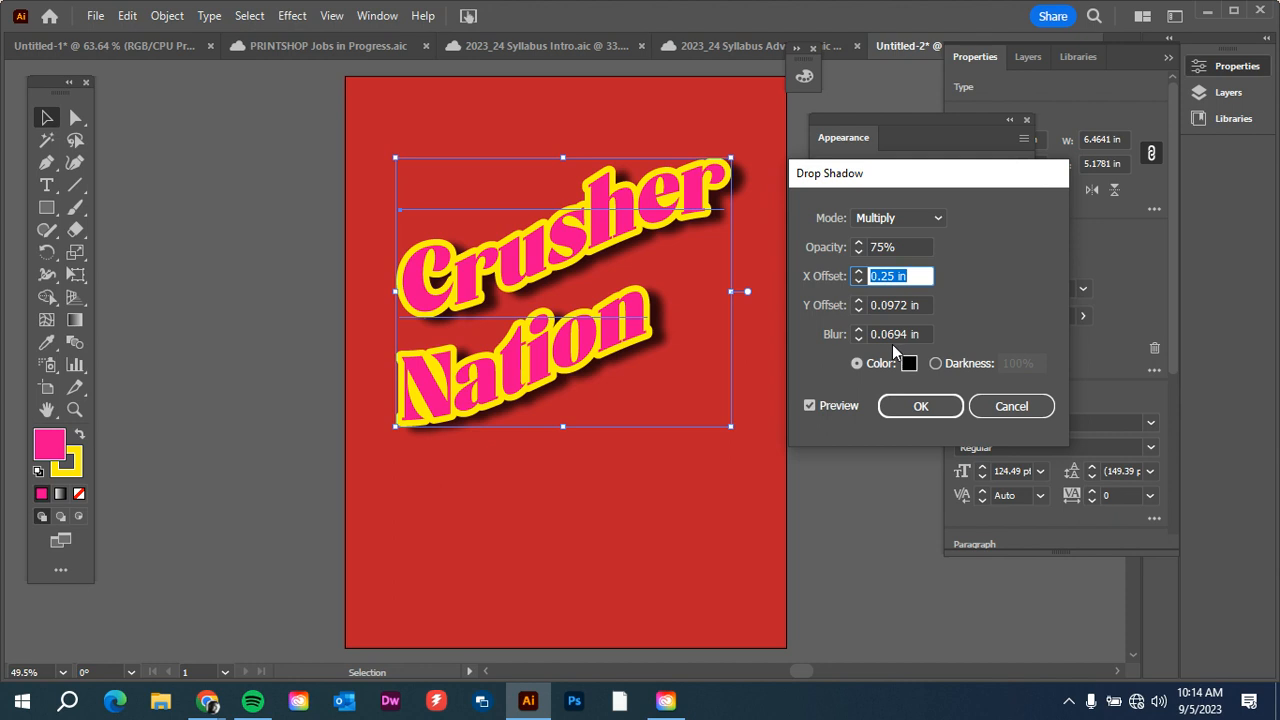
Set the drop shadow's blur to 0.125 in, apply it and deselect the text.
left_click(892, 333)
scroll(891, 332, "up", 6)
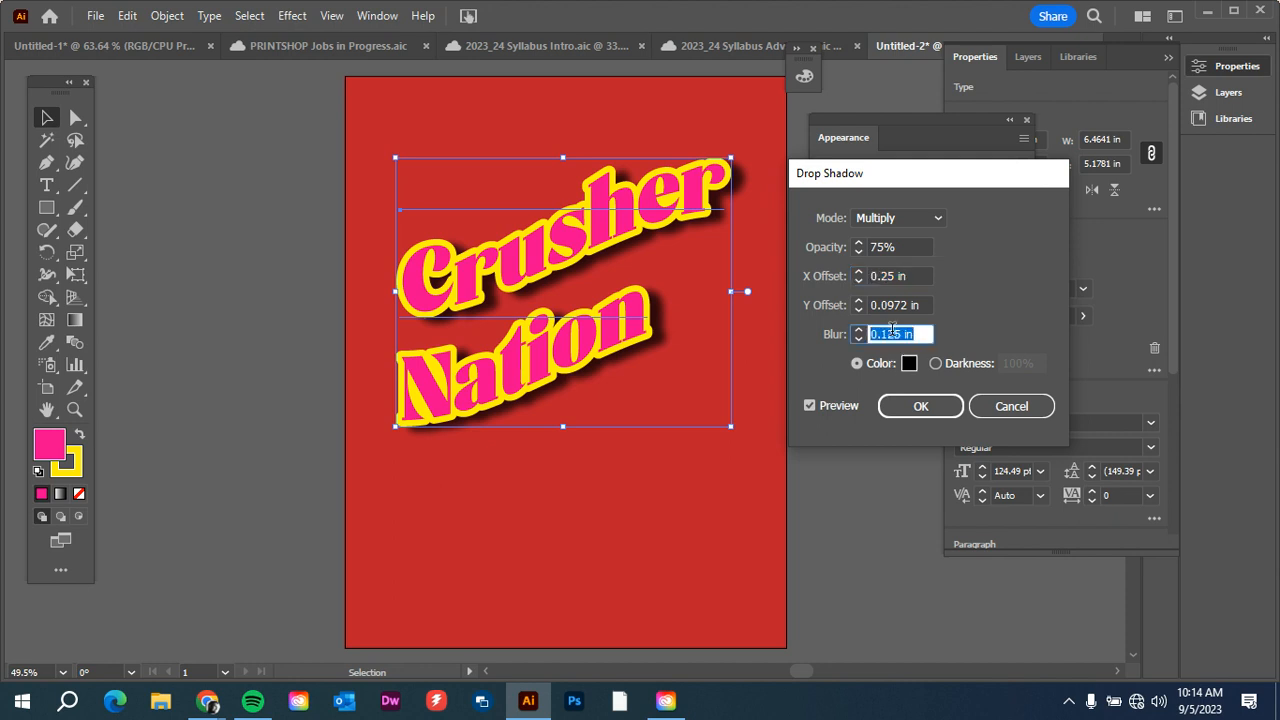
scroll(891, 330, "down", 5)
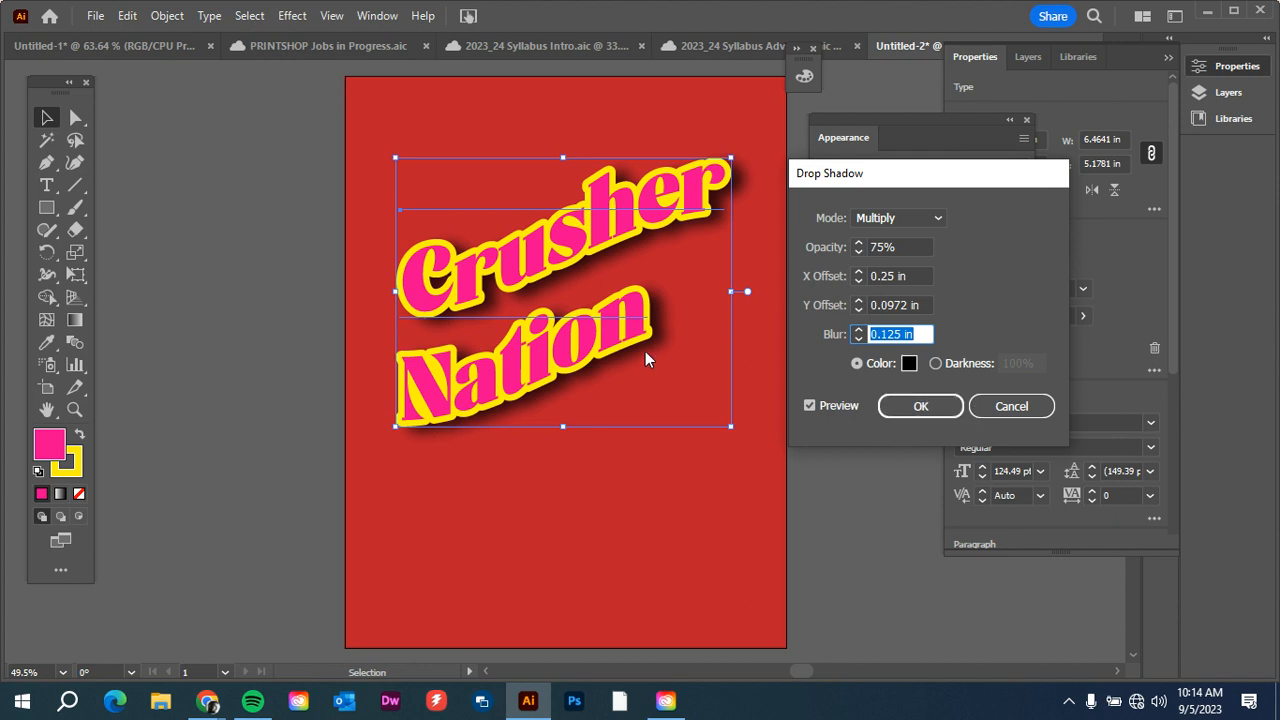
left_click(920, 406)
left_click(806, 435)
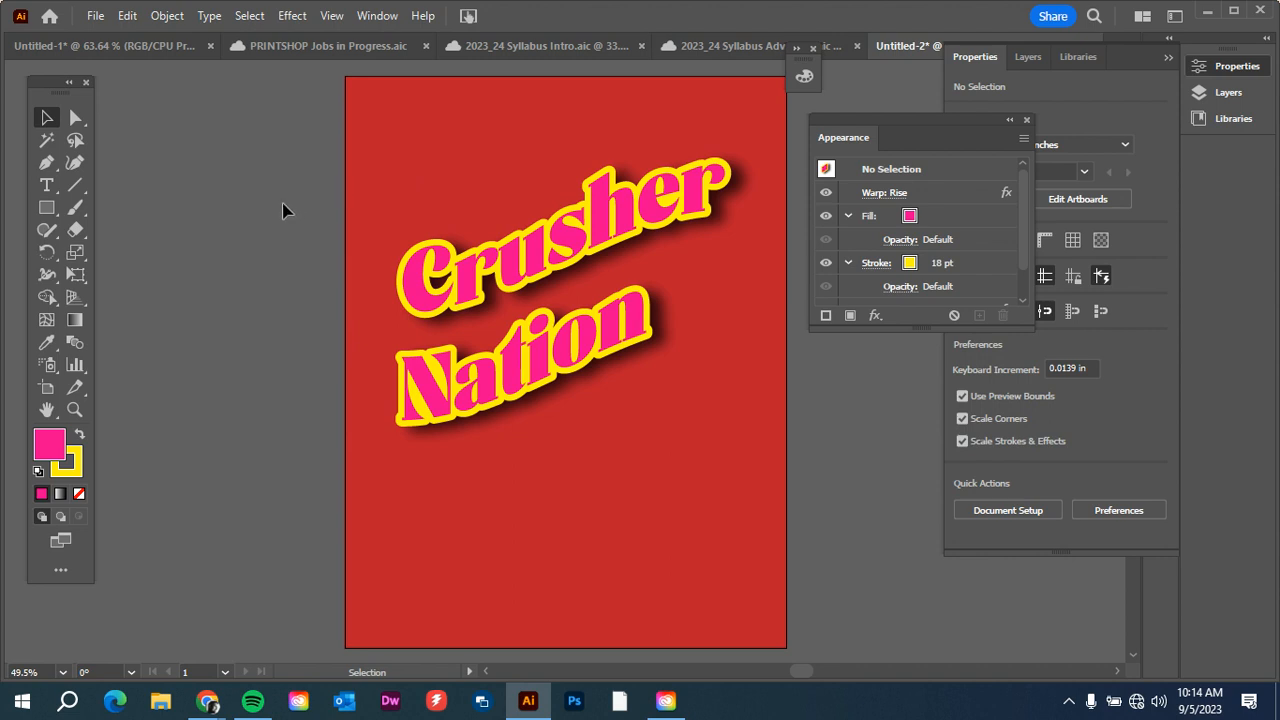
Save the poster to Creative Cloud under the name "Untitled-2".
left_click(95, 16)
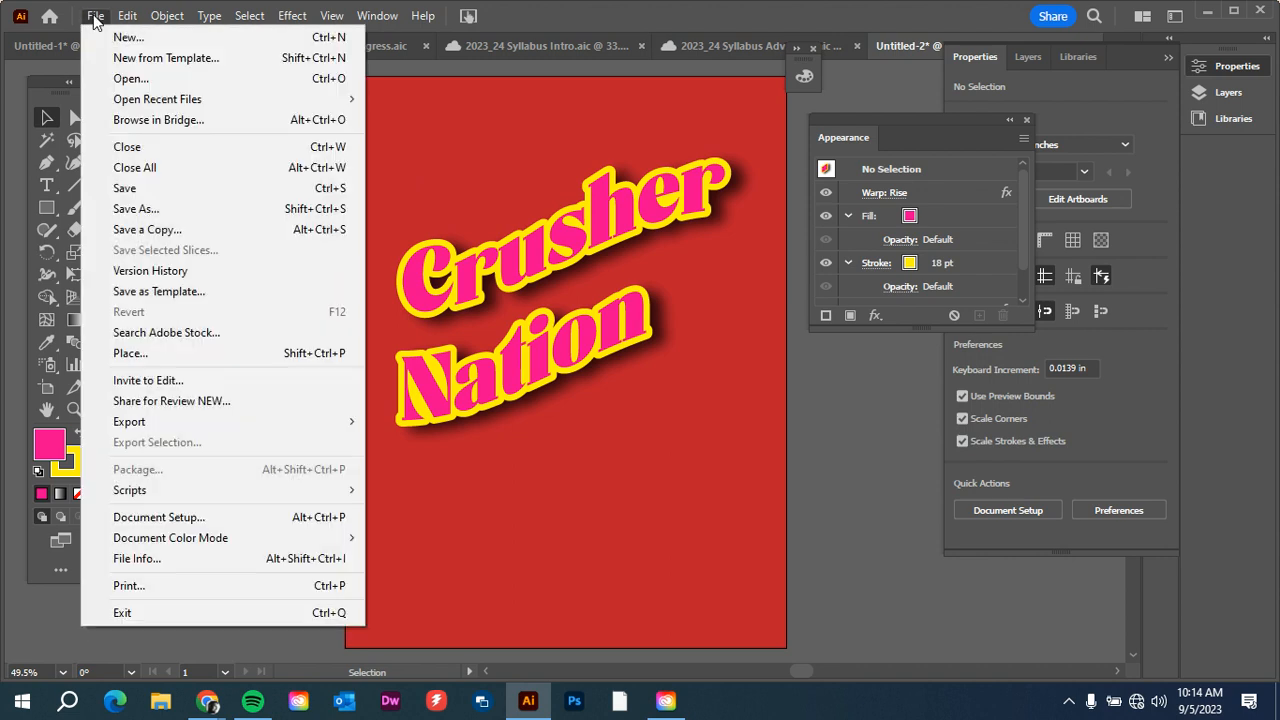
left_click(135, 211)
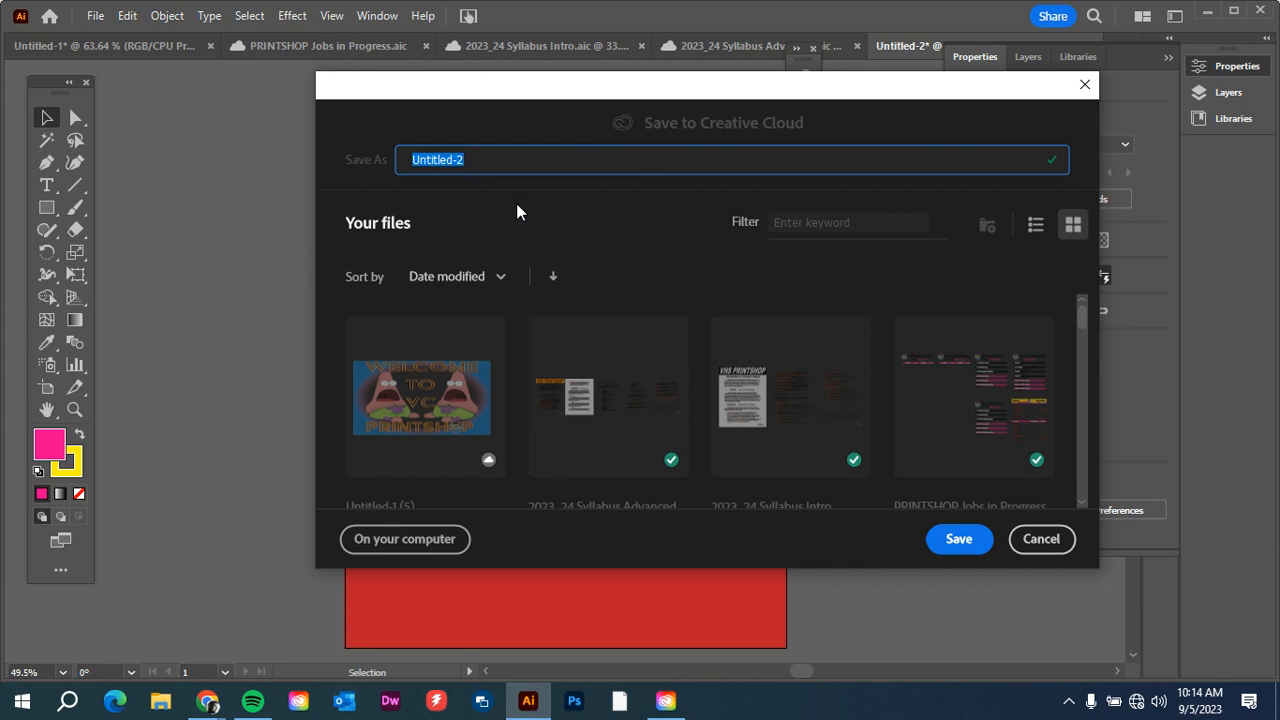
left_click(958, 539)
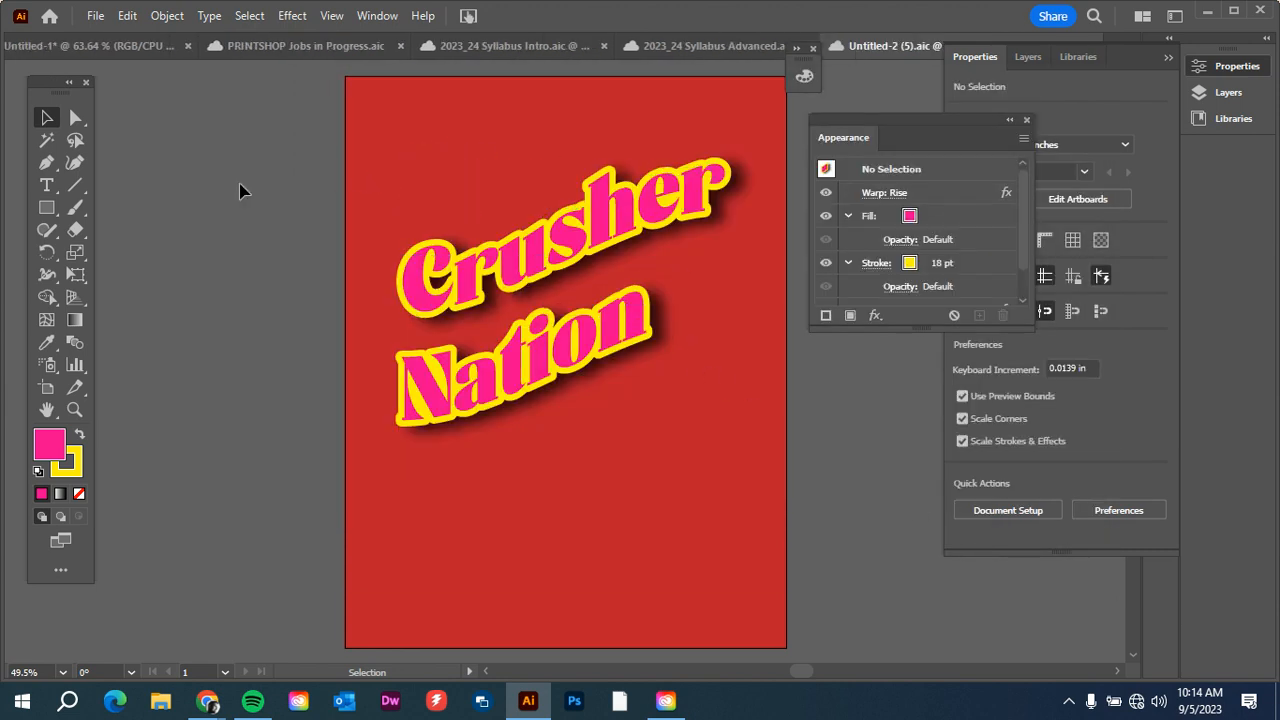
left_click(95, 15)
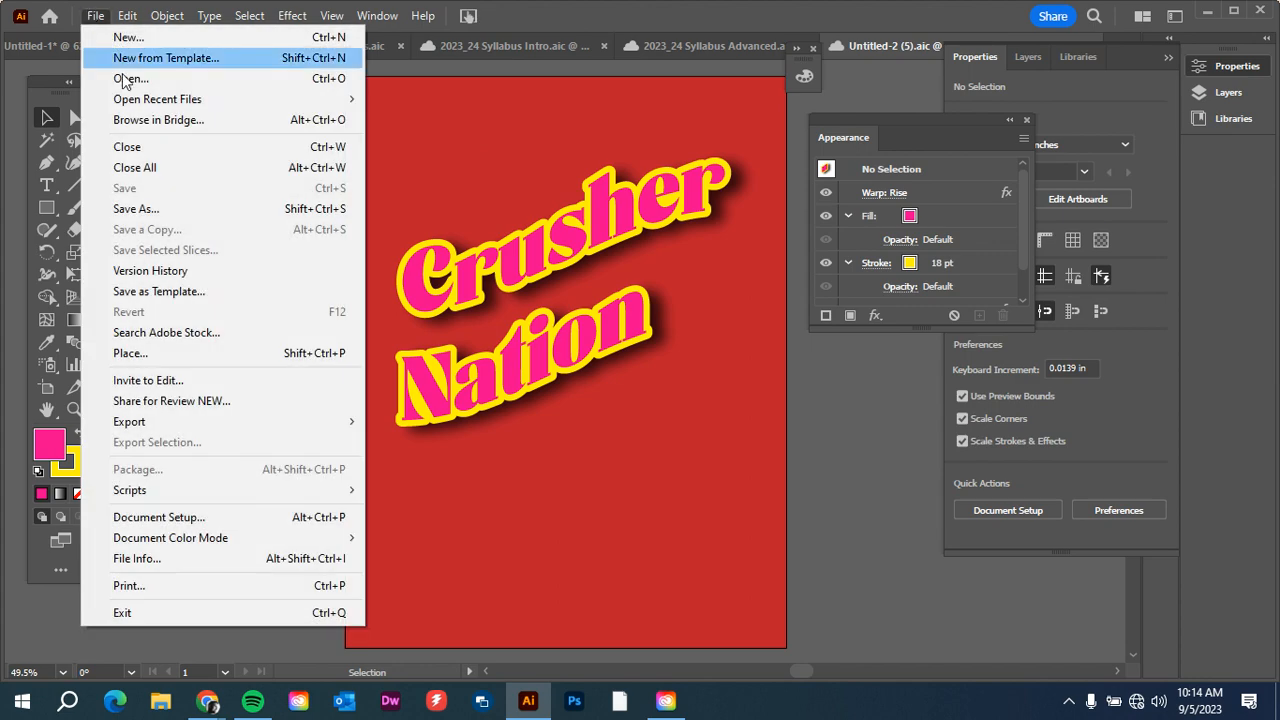
left_click(168, 207)
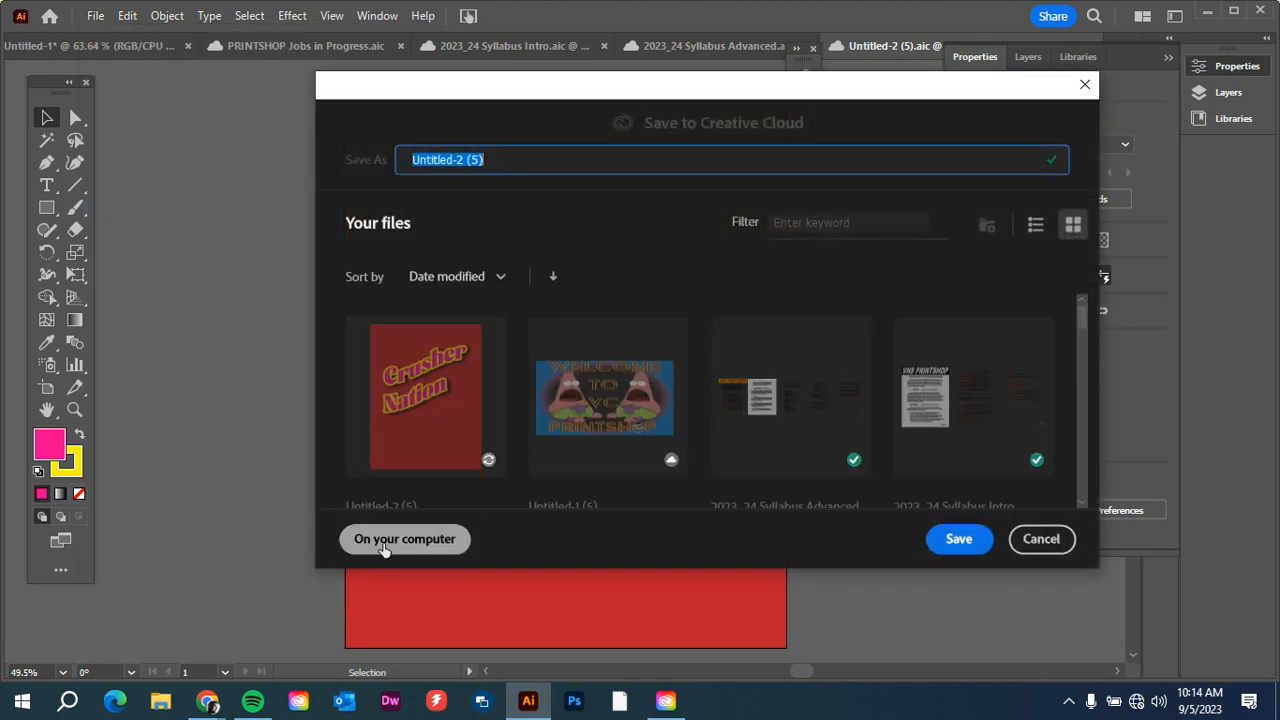
left_click(384, 543)
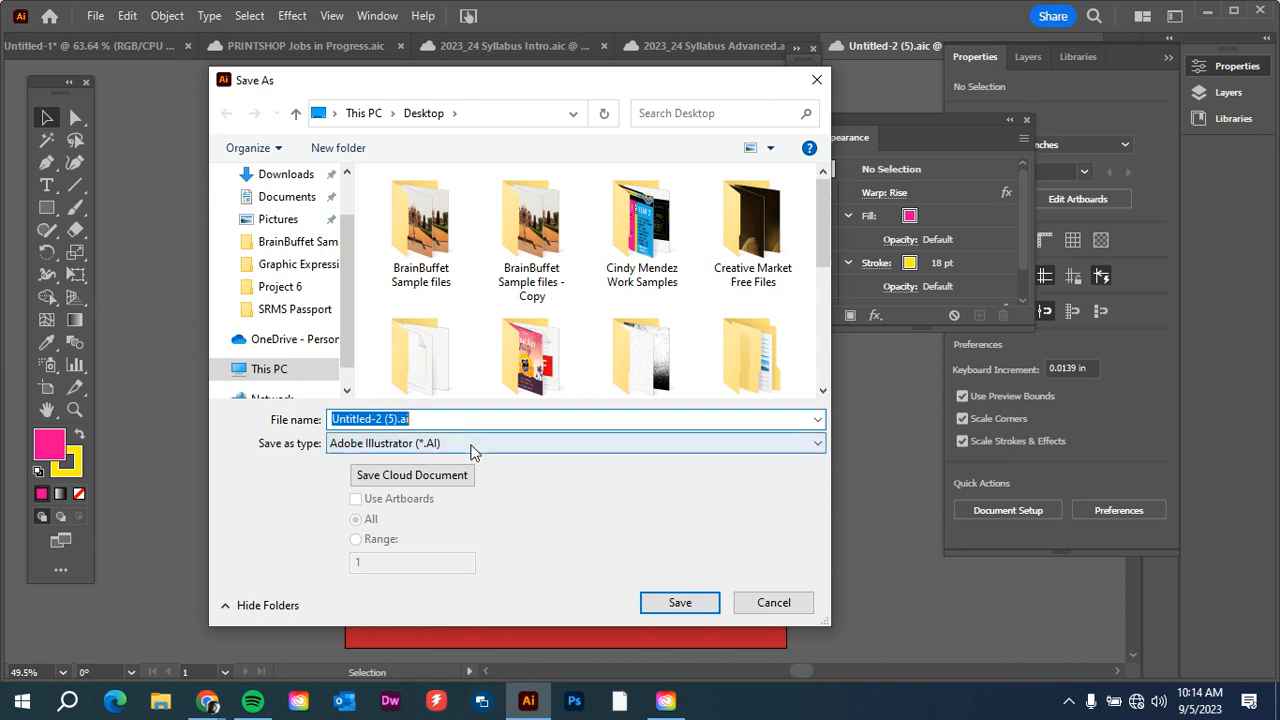
left_click(471, 449)
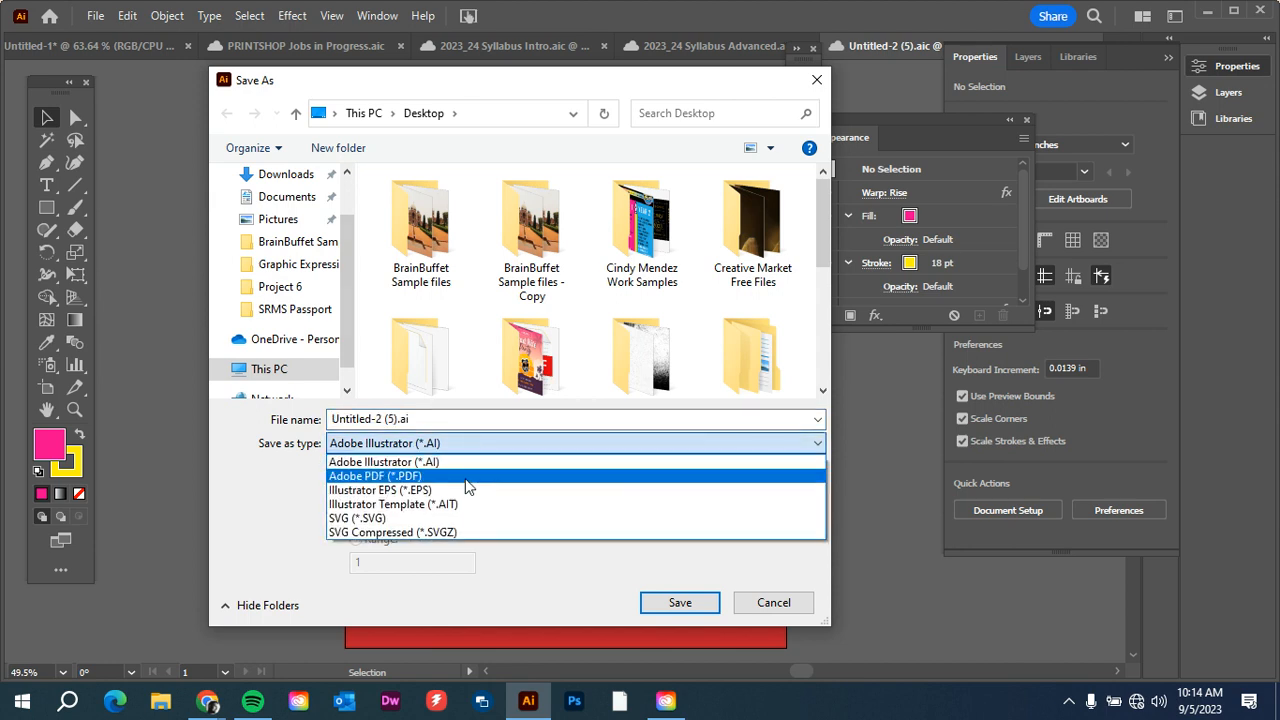
left_click(375, 476)
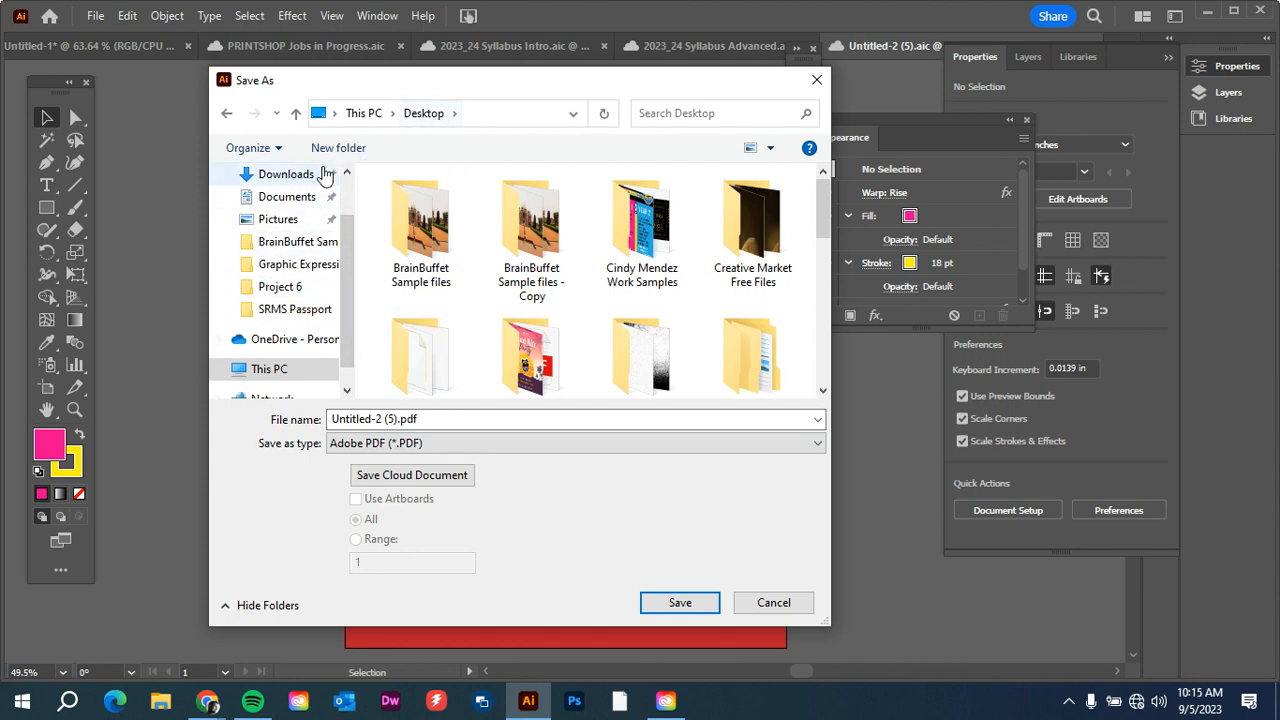
left_click_drag(341, 283, 342, 209)
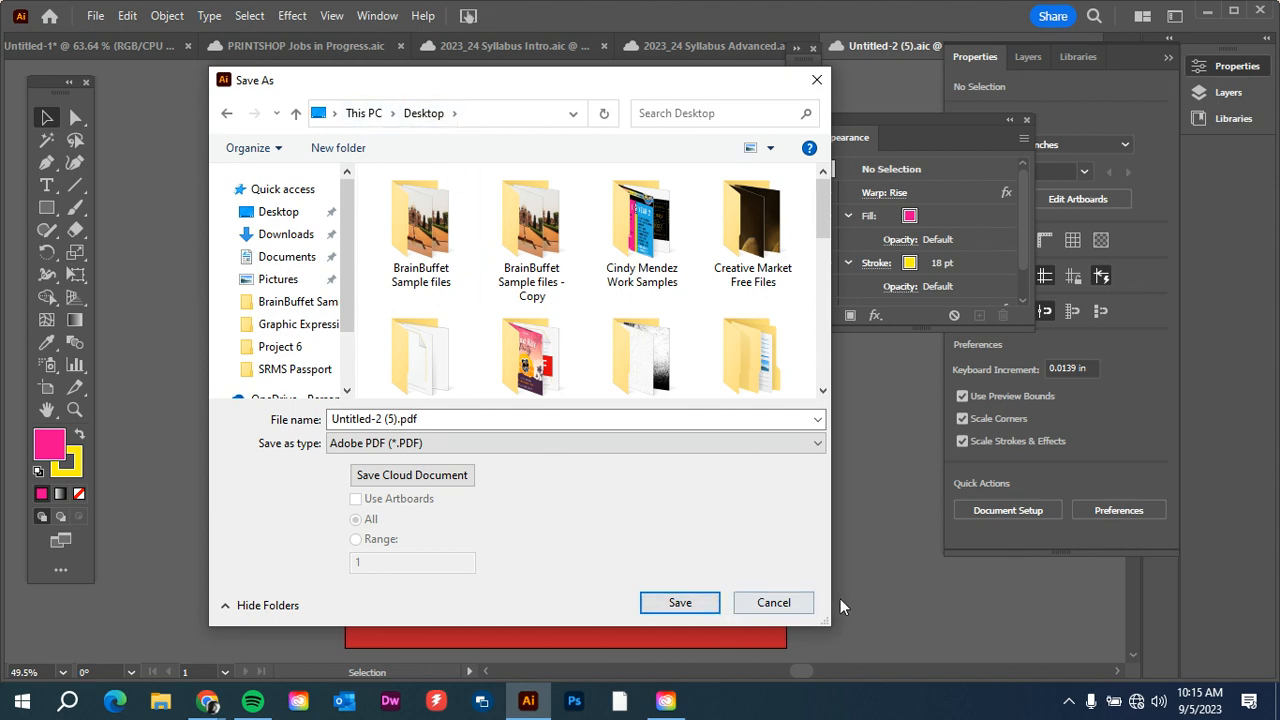
left_click(800, 603)
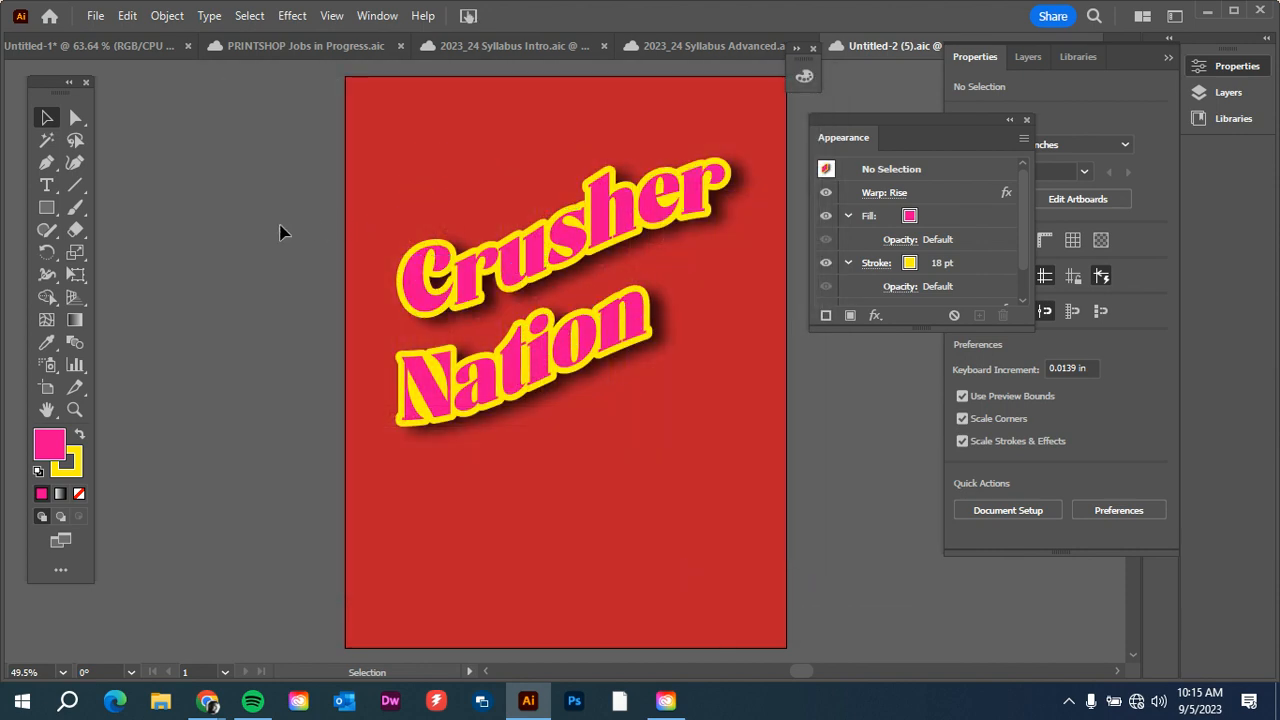
Switch to the Google Chrome browser.
left_click(212, 702)
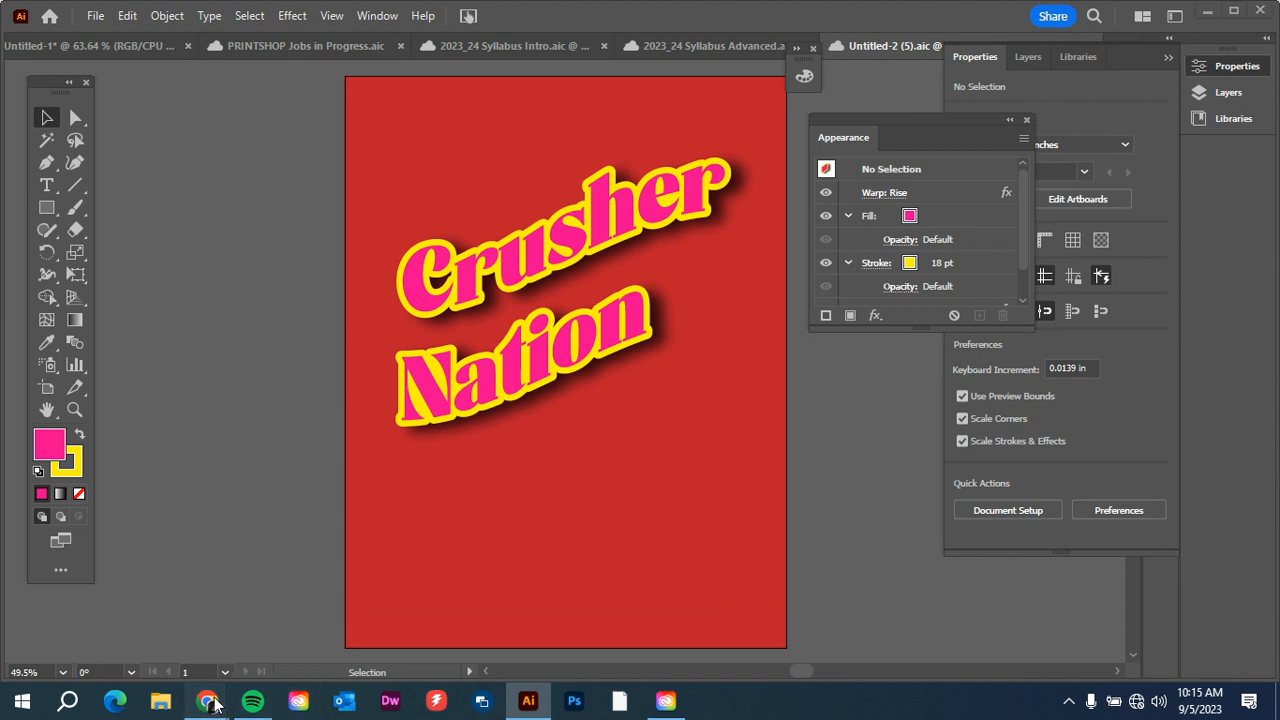